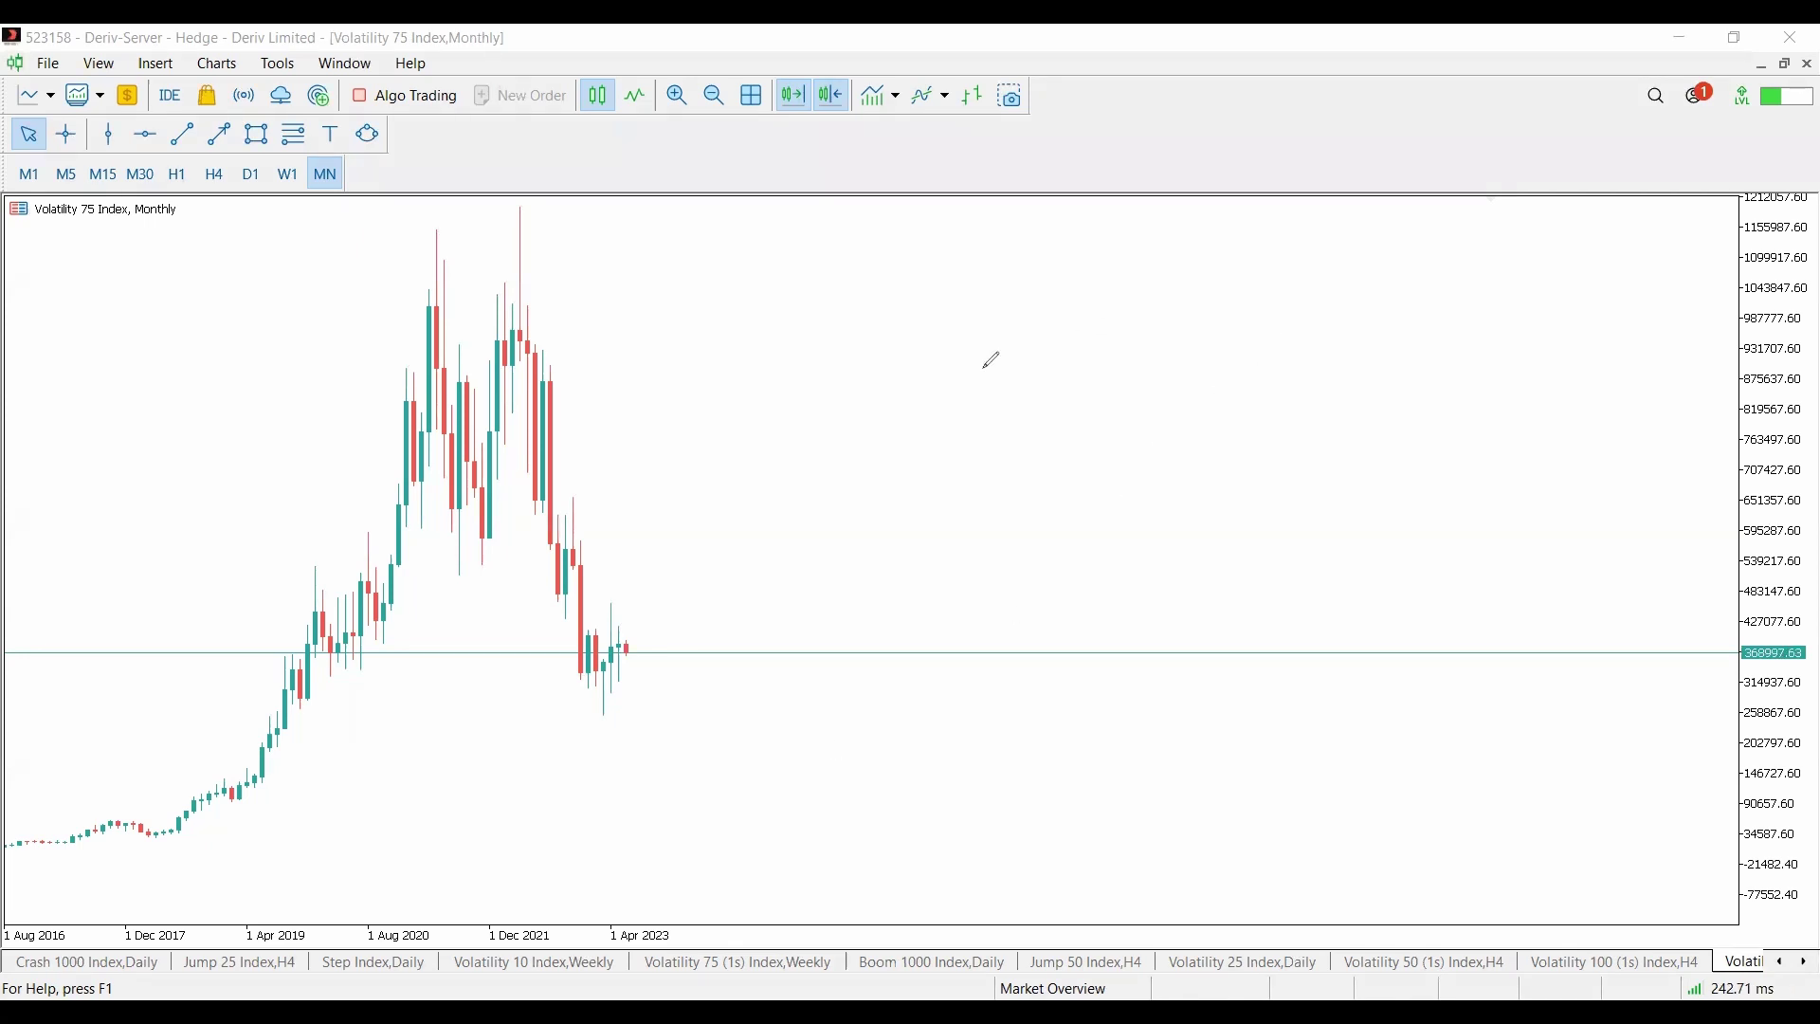
Handwrite the M, W and D timeframe notes on the chart, then clear them
mouse_move(783, 372)
left_mouse_down()
mouse_move(828, 392)
mouse_move(898, 376)
mouse_move(861, 489)
left_mouse_up()
mouse_move(830, 498)
left_mouse_down()
mouse_move(856, 553)
mouse_move(1020, 548)
mouse_move(1076, 566)
left_mouse_up()
mouse_move(1036, 340)
left_mouse_down()
mouse_move(1089, 334)
mouse_move(1090, 316)
left_mouse_up()
mouse_move(1153, 403)
left_mouse_down()
mouse_move(1171, 472)
mouse_move(1229, 533)
mouse_move(1277, 458)
left_mouse_up()
mouse_move(1340, 281)
left_mouse_down()
mouse_move(1389, 322)
mouse_move(1327, 373)
mouse_move(1289, 318)
left_mouse_up()
mouse_move(1409, 387)
left_mouse_down()
mouse_move(1439, 476)
mouse_move(1516, 478)
mouse_move(1555, 445)
left_mouse_up()
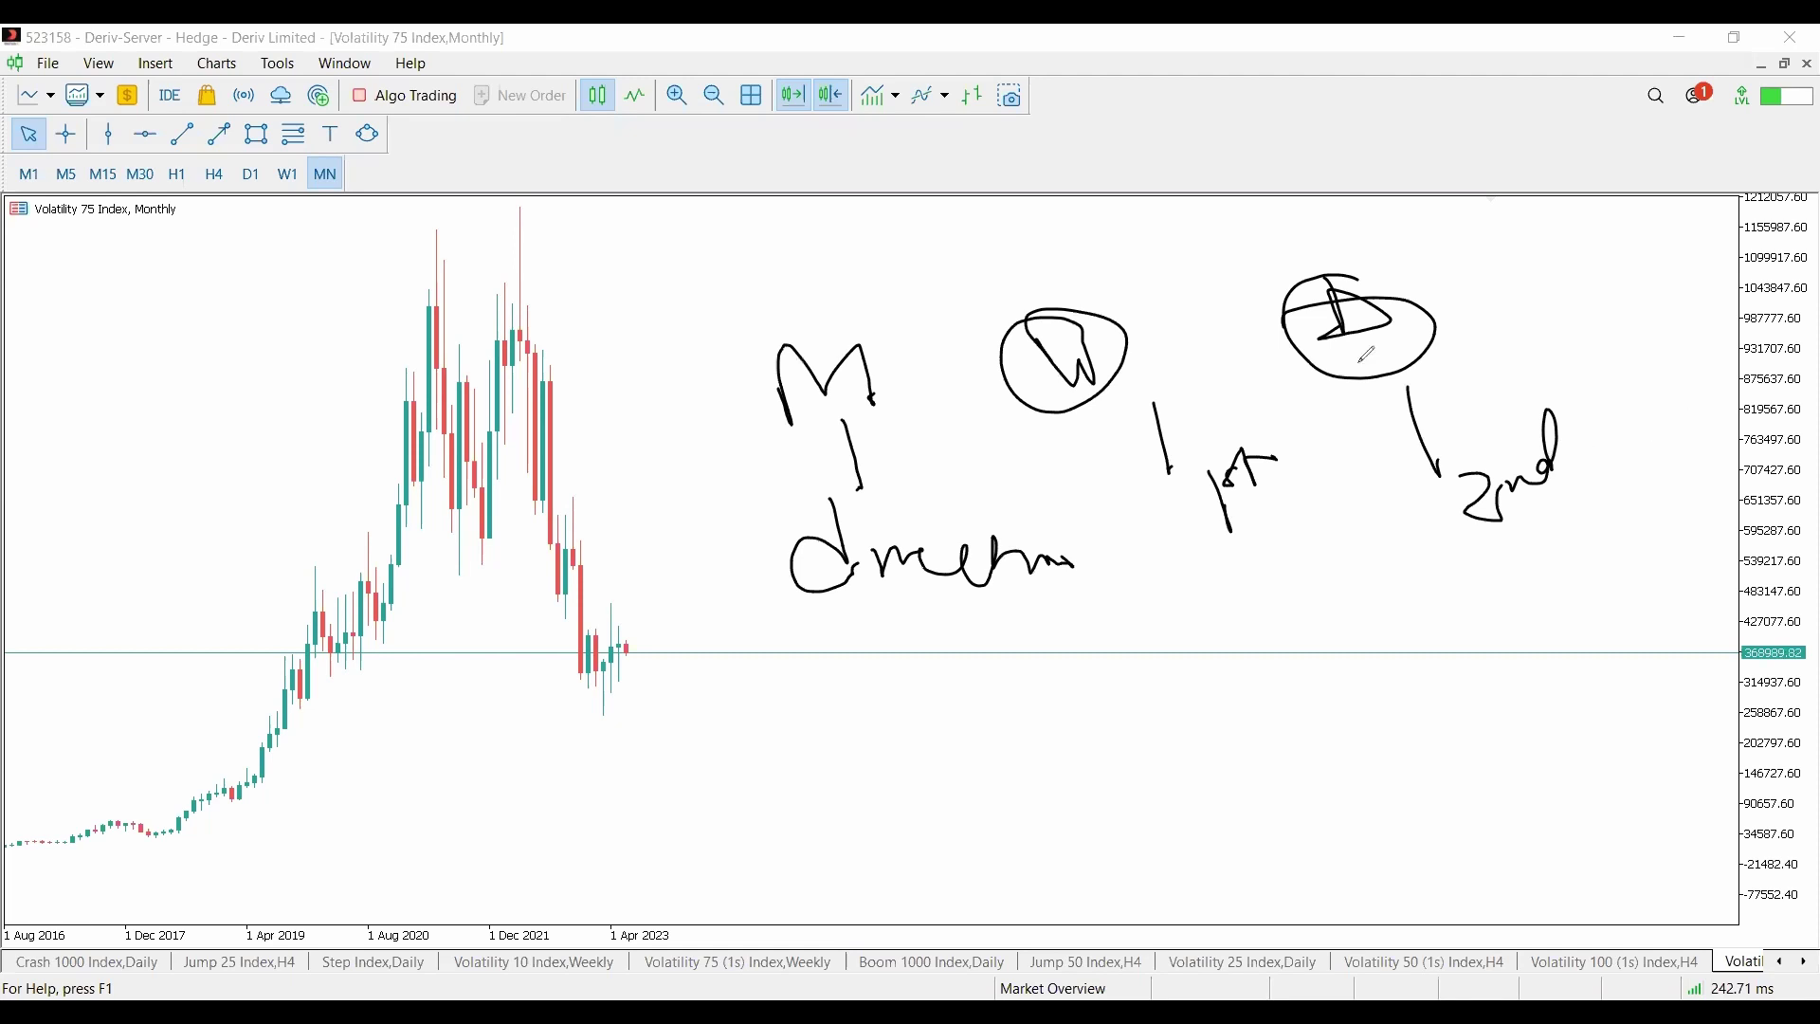
mouse_move(833, 301)
left_mouse_down()
mouse_move(1310, 398)
mouse_move(1223, 237)
mouse_move(802, 334)
left_mouse_up()
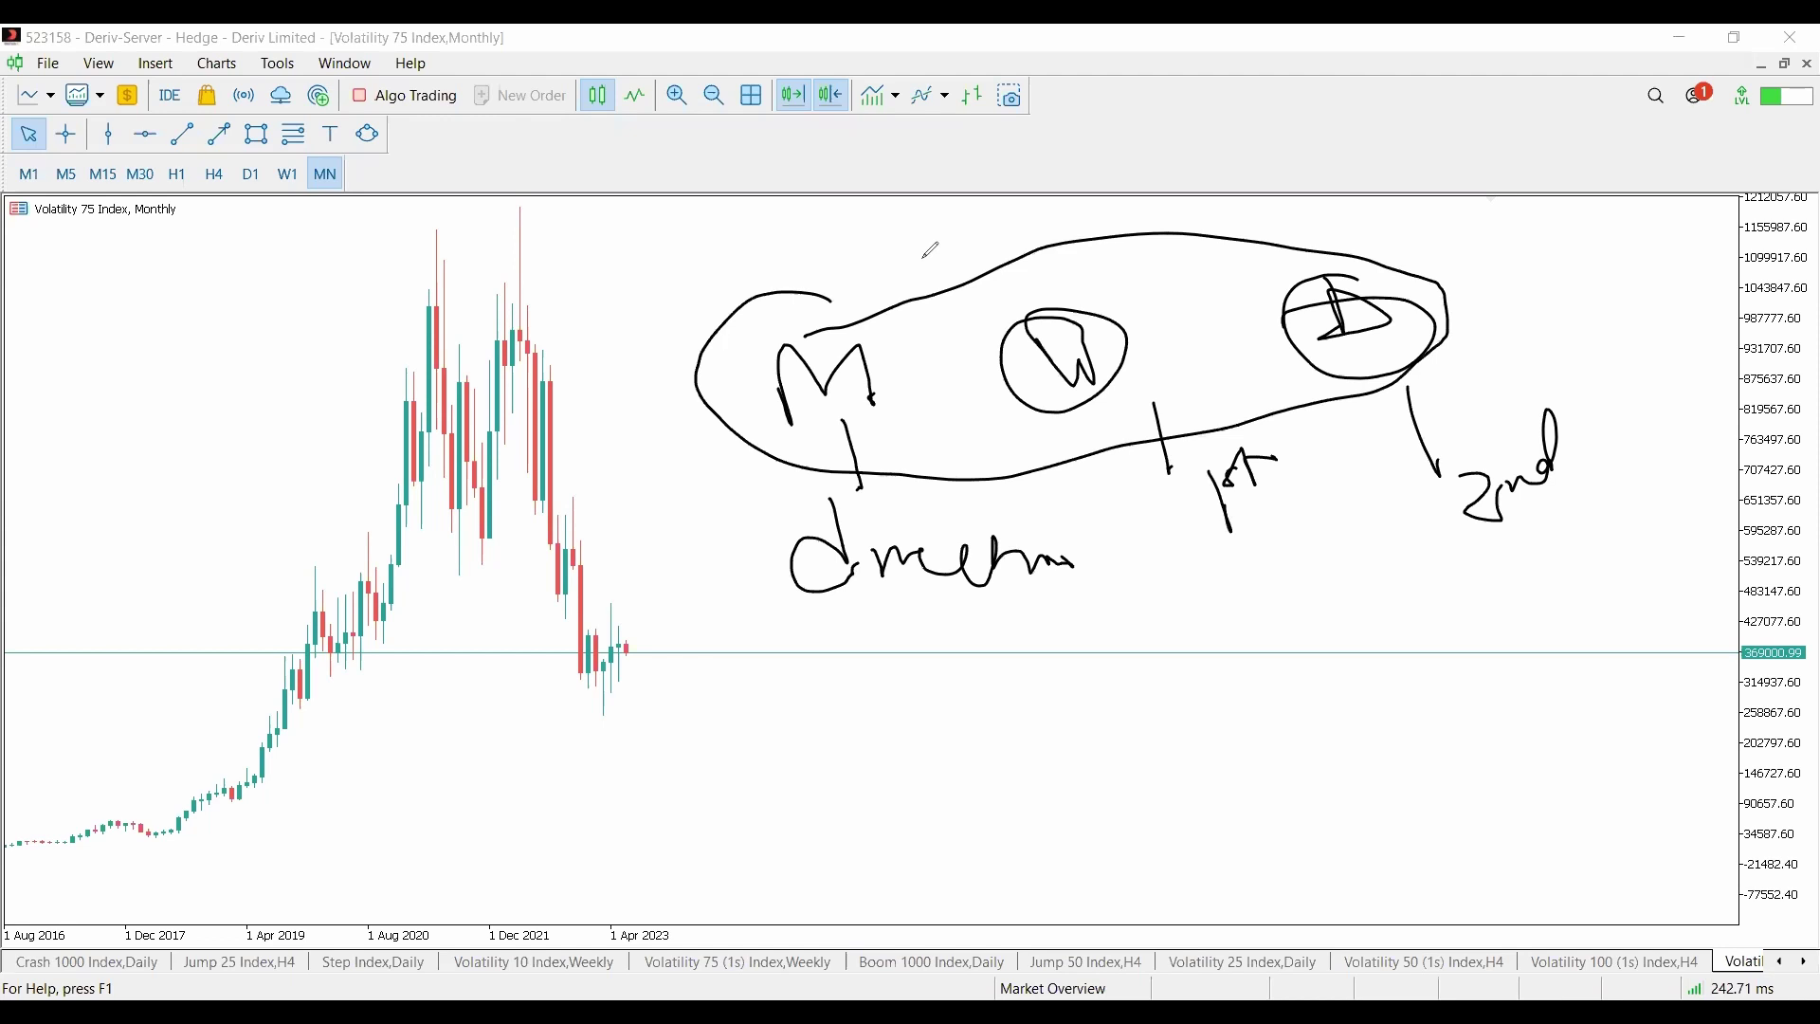
key("Escape")
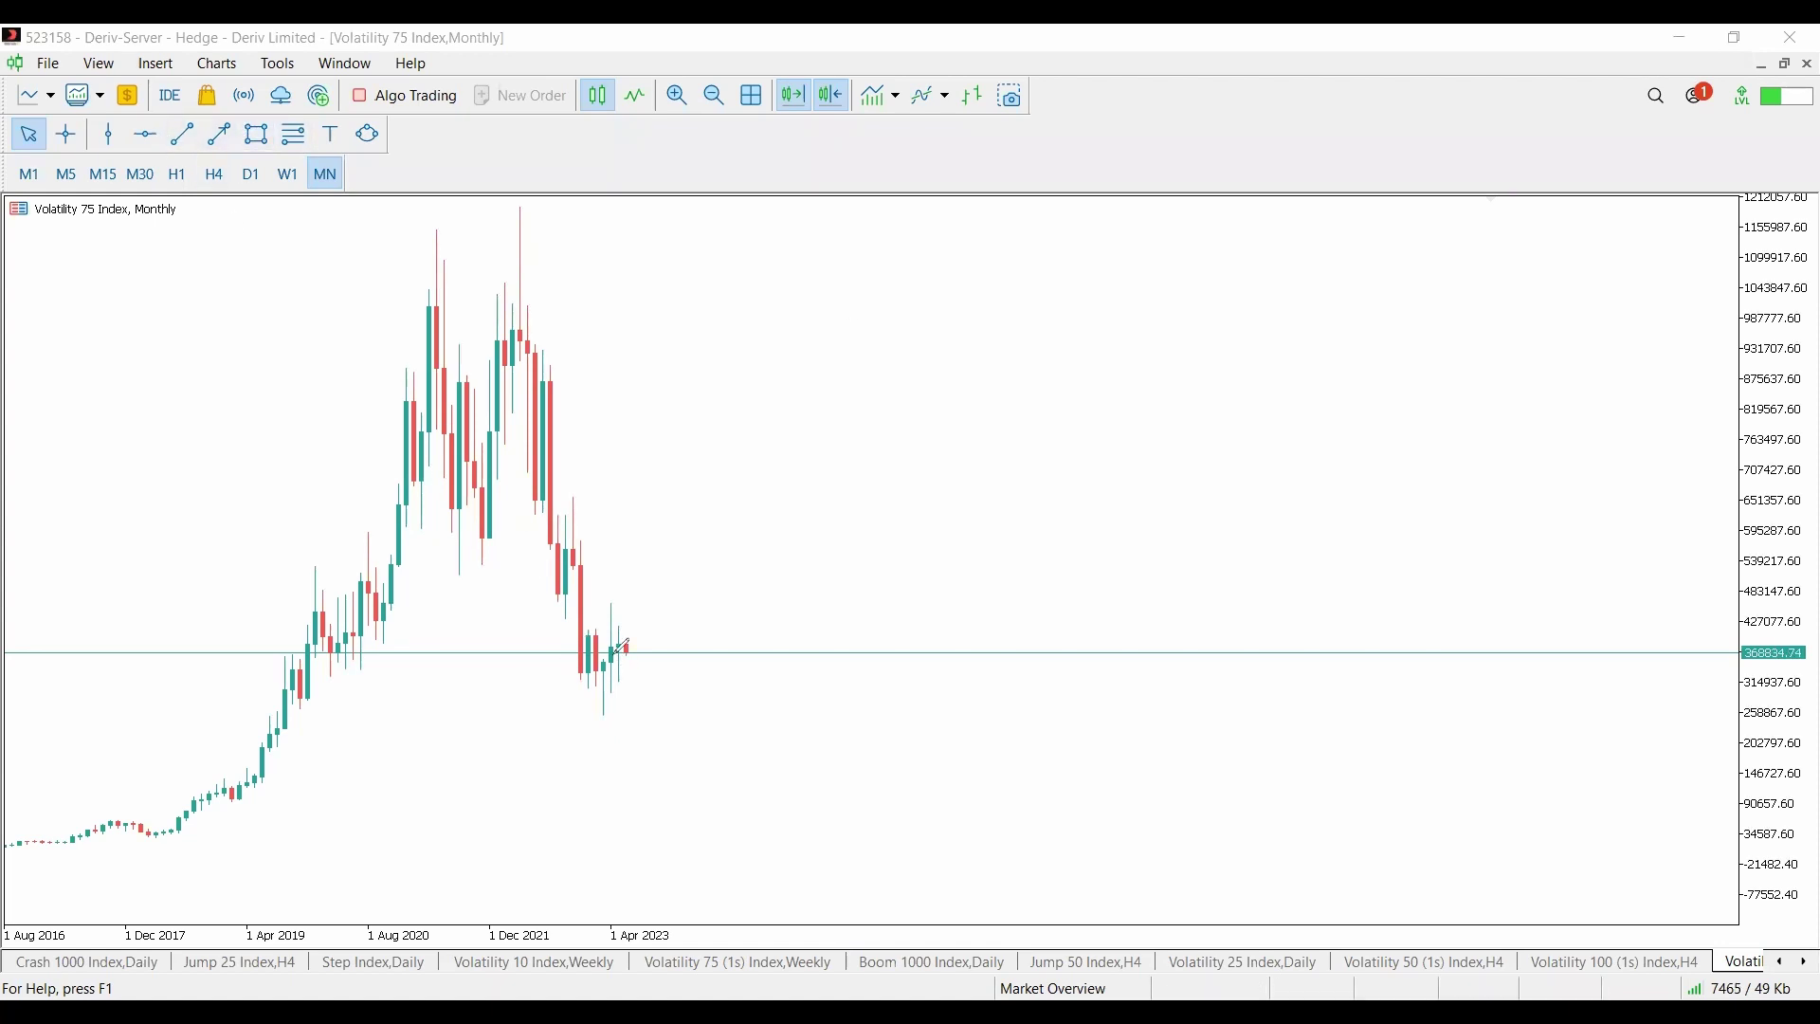
Draw a green zone above the recent candles and sketch the expected price path, circling the retest
mouse_move(599, 685)
left_mouse_down()
mouse_move(634, 632)
mouse_move(590, 667)
mouse_move(618, 666)
mouse_move(605, 629)
left_mouse_up()
left_click_drag(555, 593, 826, 620)
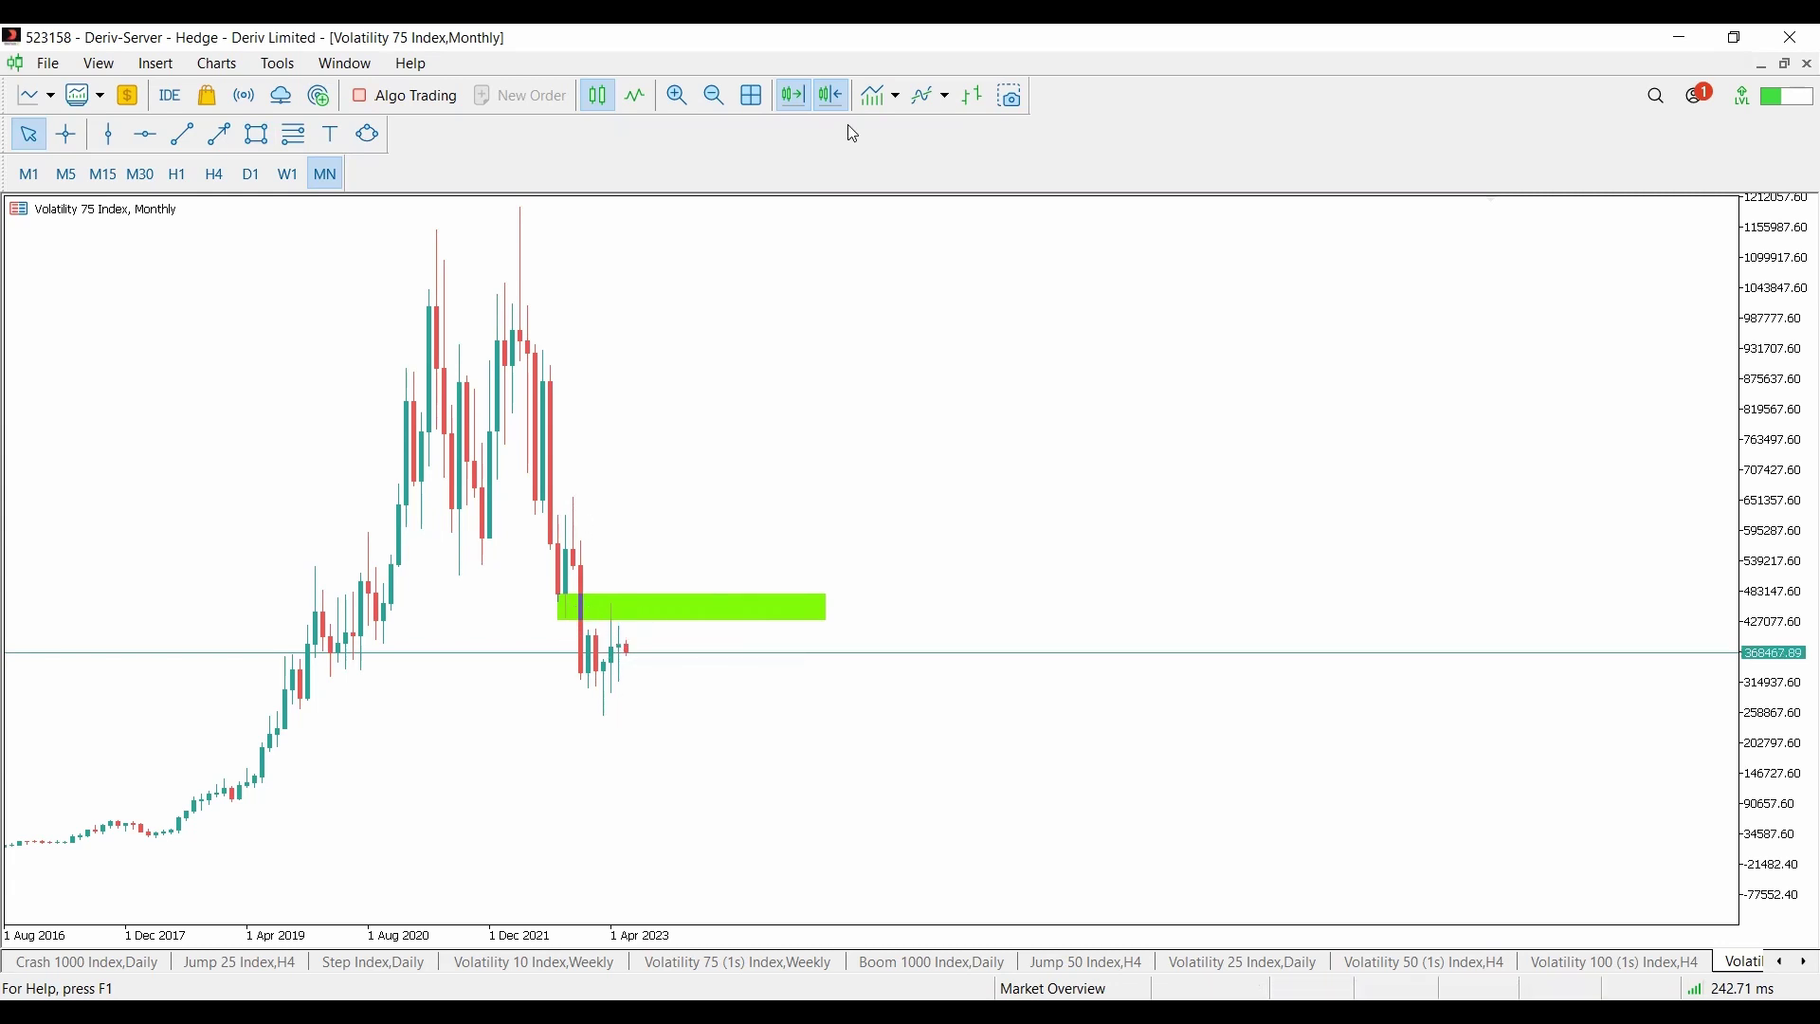
mouse_move(847, 282)
left_mouse_down()
mouse_move(976, 361)
mouse_move(922, 458)
mouse_move(1043, 601)
mouse_move(1142, 460)
mouse_move(1197, 559)
left_mouse_up()
left_click_drag(1024, 637, 1197, 627)
left_click_drag(1246, 540, 1172, 558)
mouse_move(1219, 625)
left_mouse_down()
mouse_move(1202, 600)
mouse_move(1223, 876)
left_mouse_up()
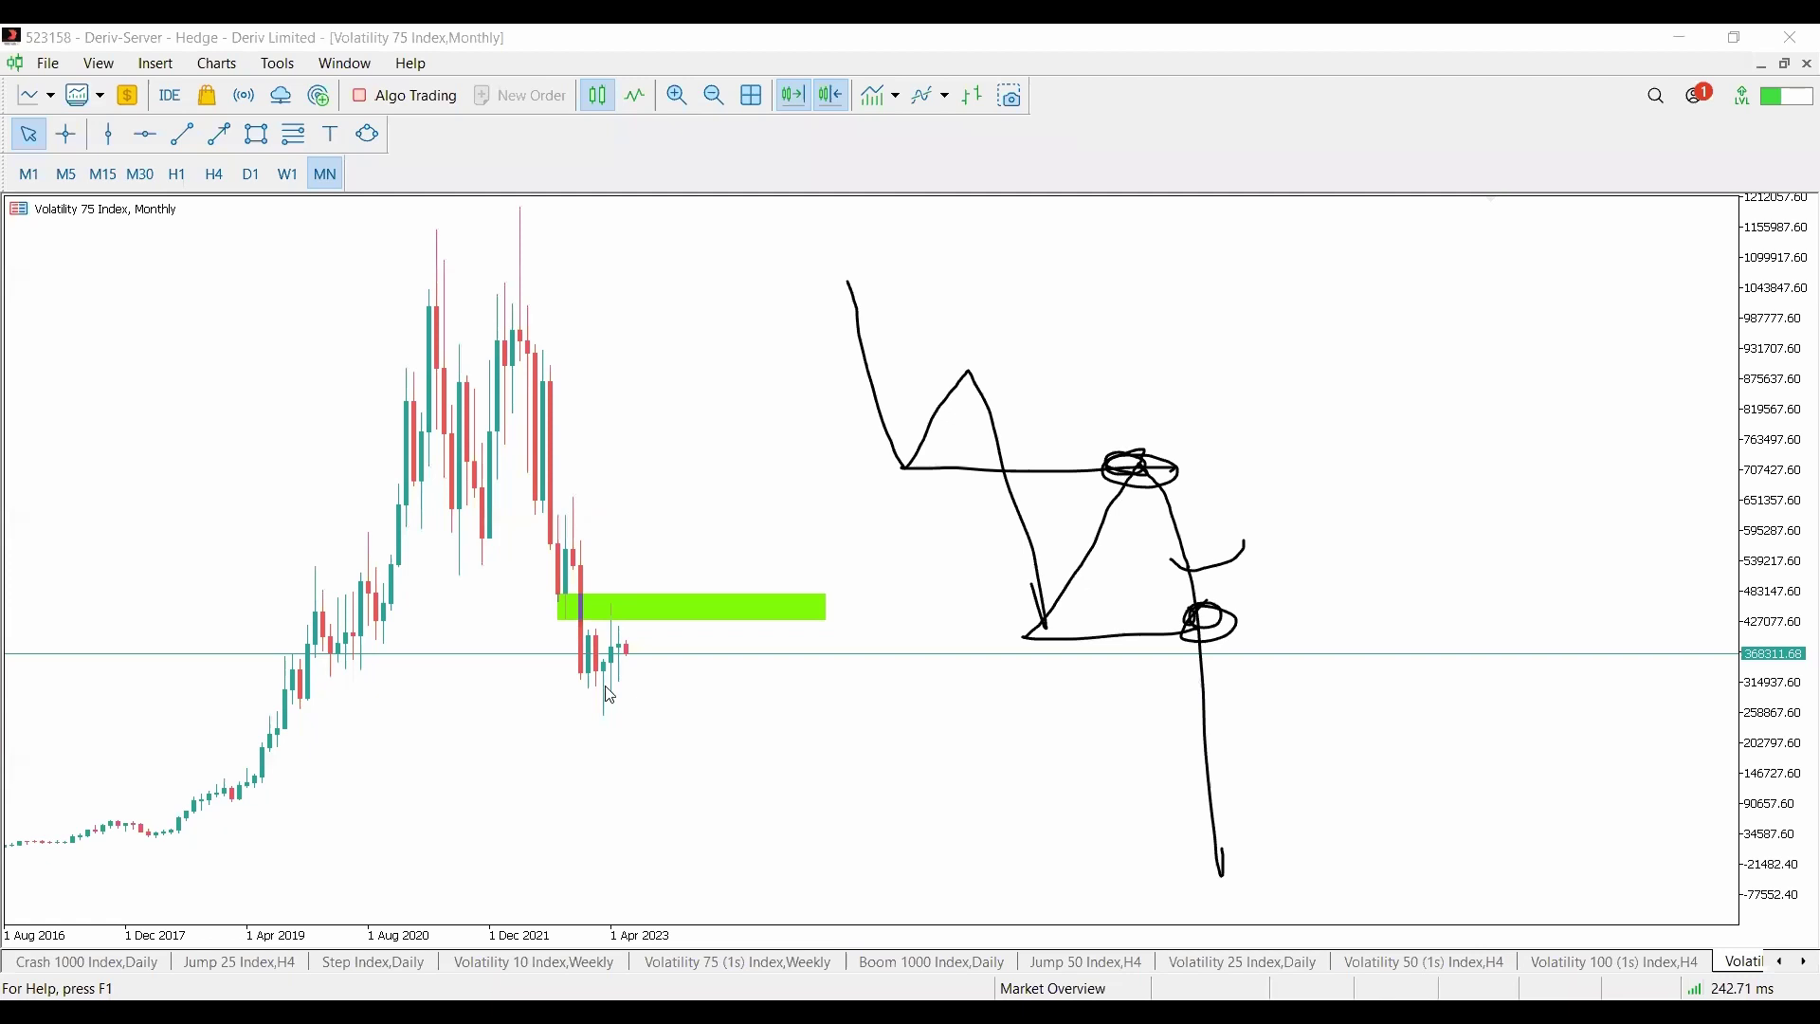
Switch to W1, zoom in, and stretch the green zone's left edge back to Aug 2022
left_click(296, 167)
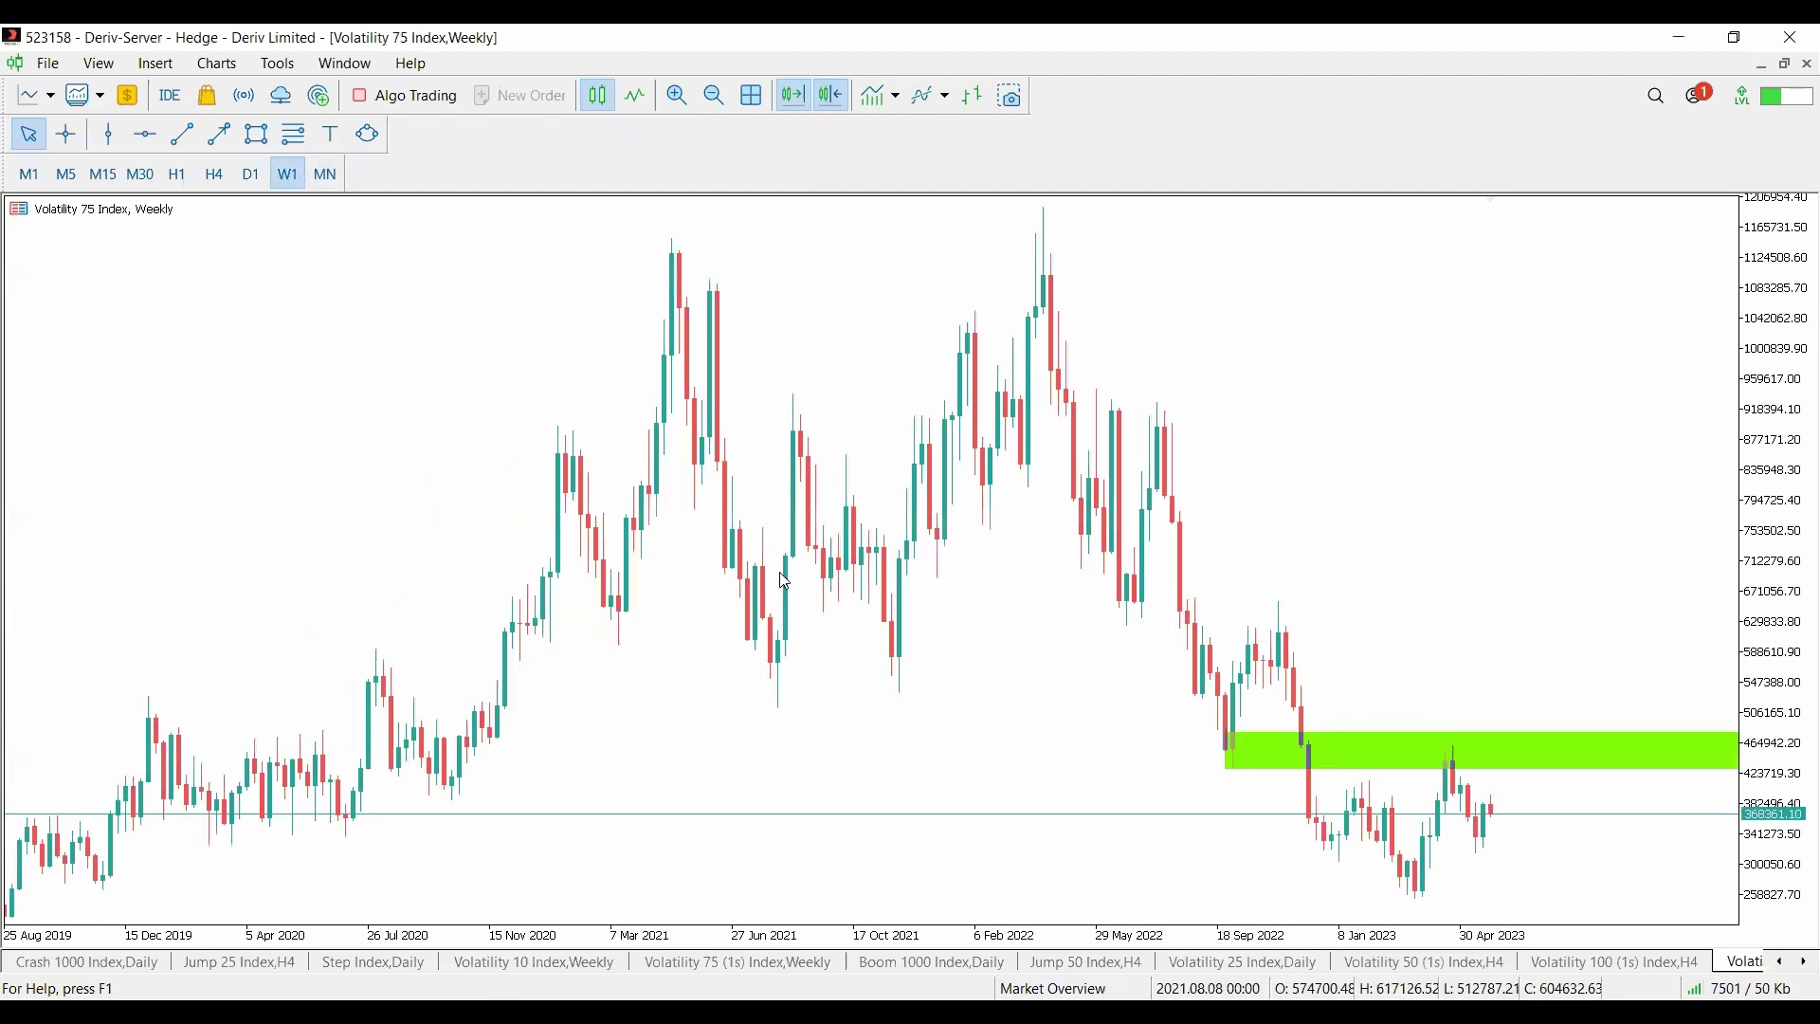
left_click(677, 94)
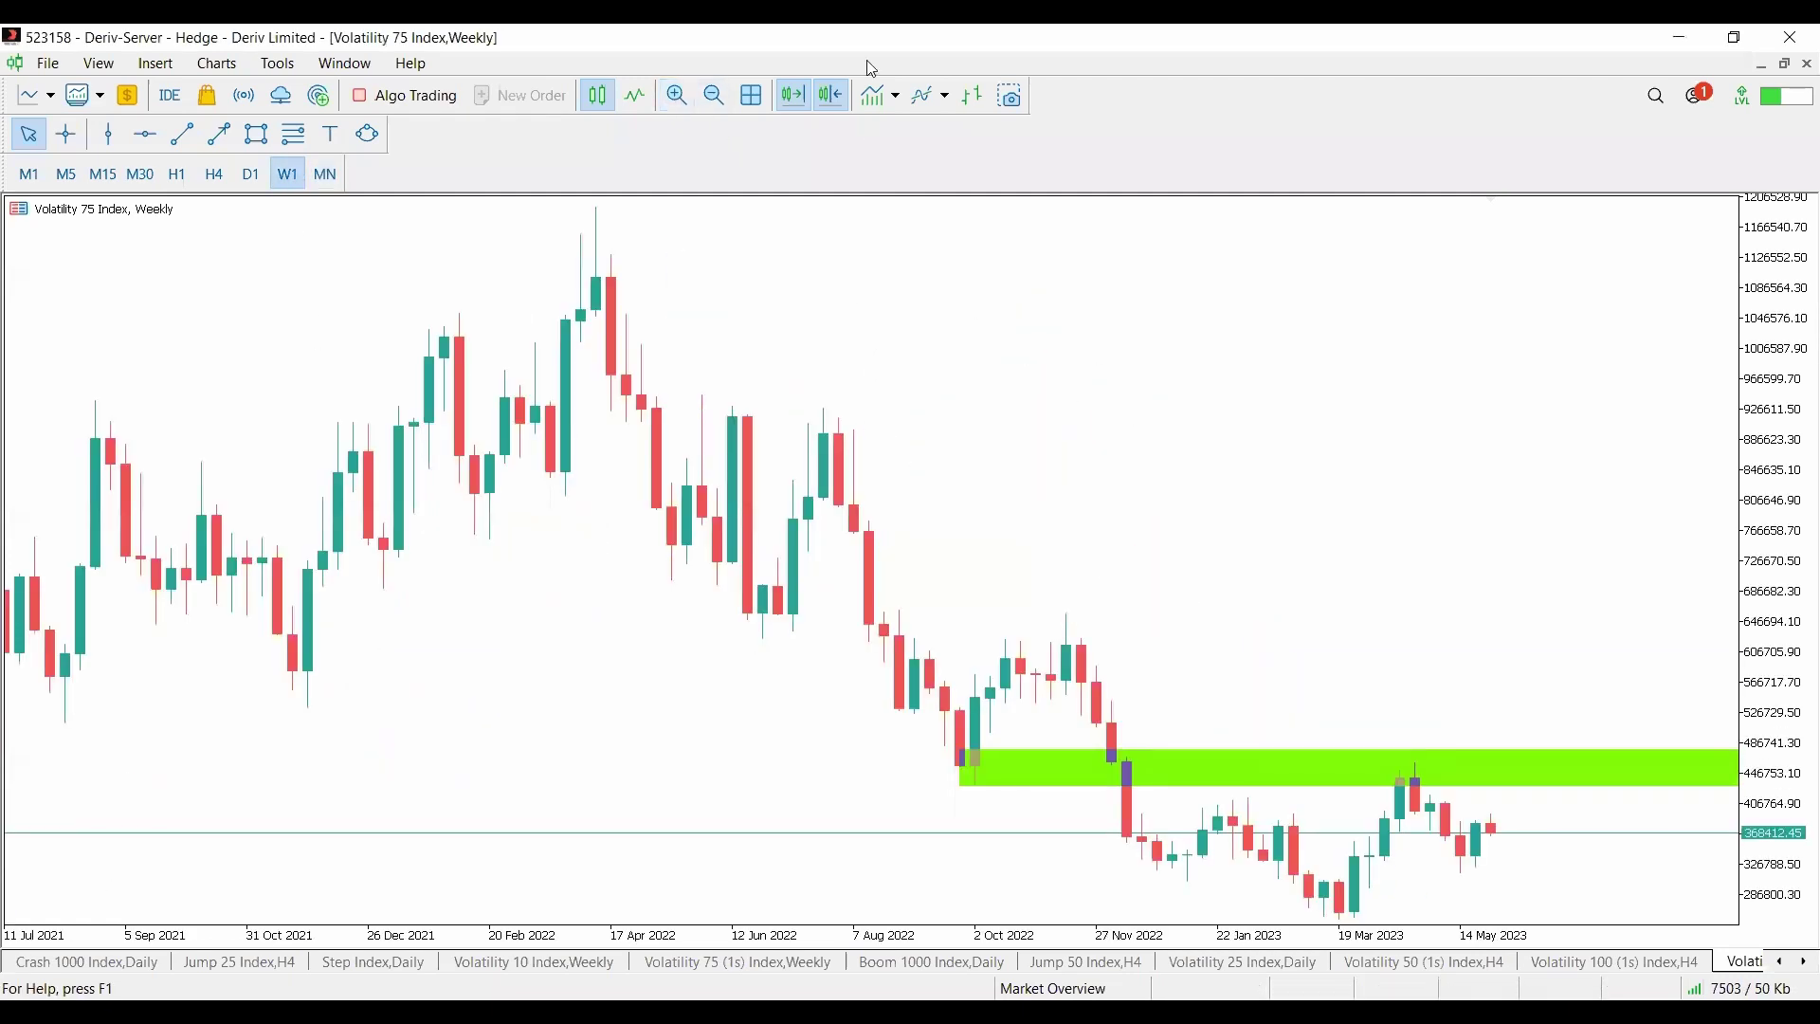
mouse_move(1075, 612)
left_mouse_down()
mouse_move(1142, 860)
mouse_move(1362, 749)
mouse_move(1393, 777)
mouse_move(1441, 901)
left_mouse_up()
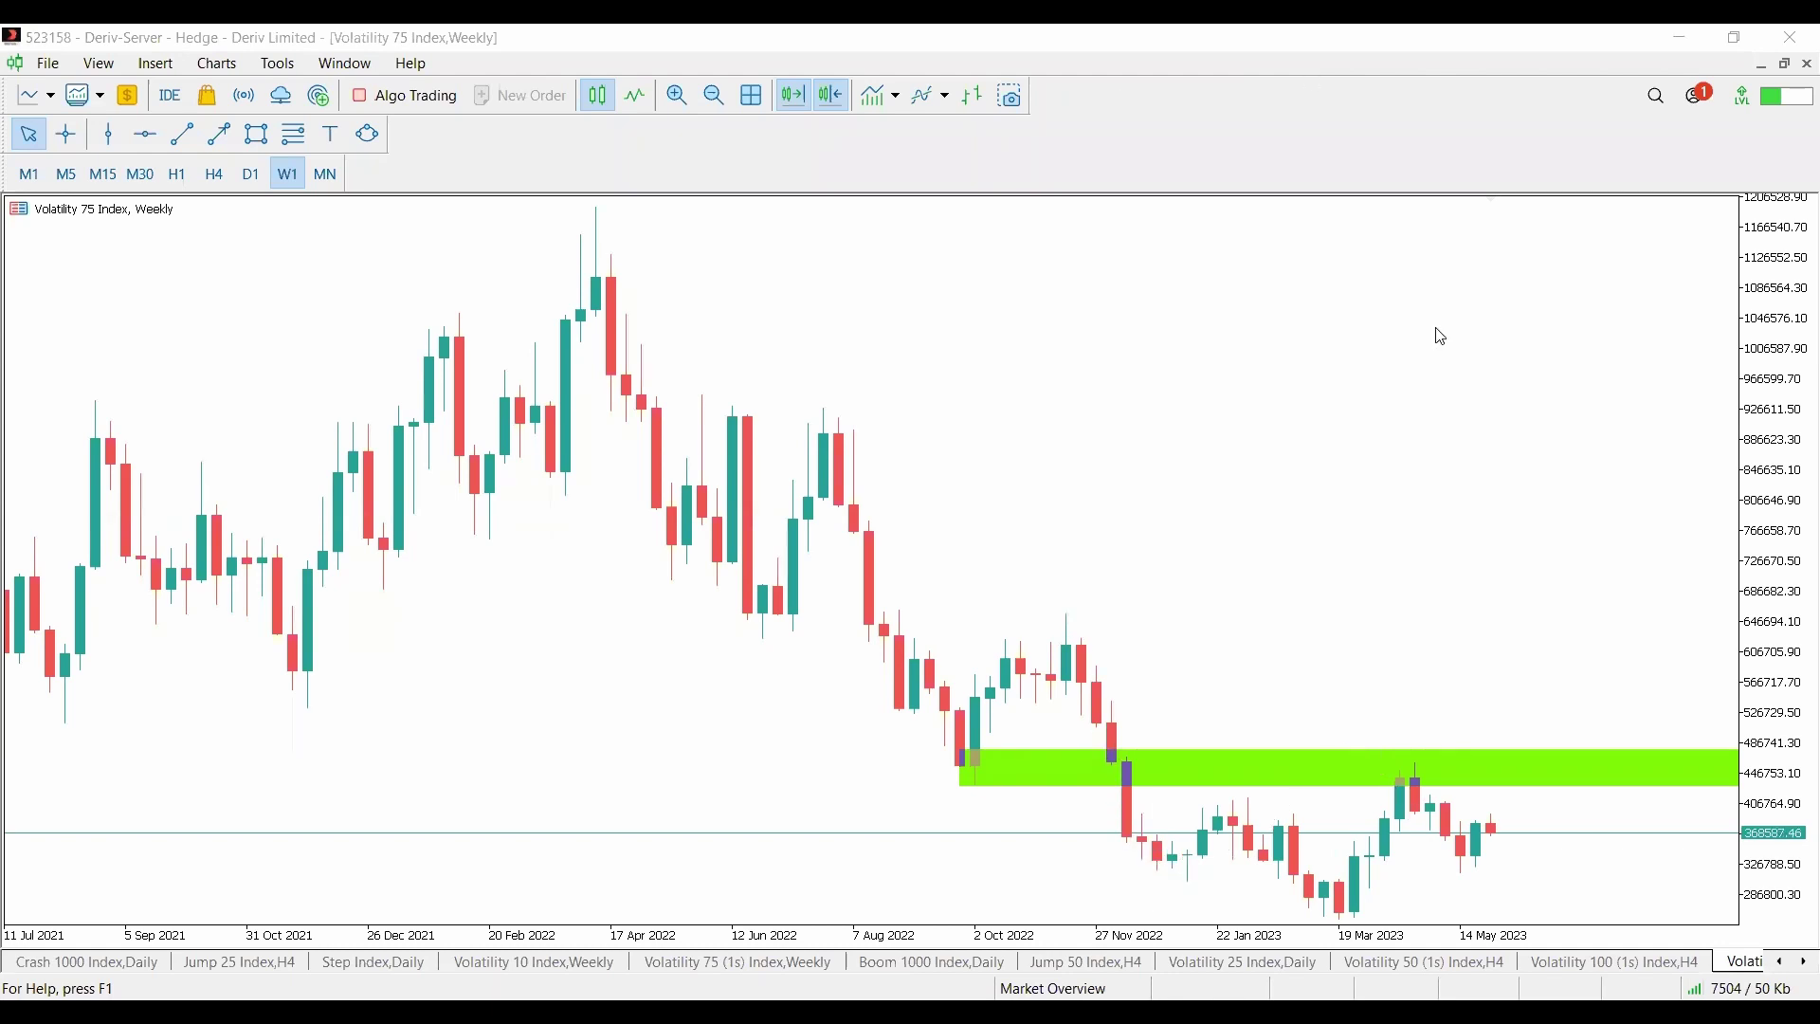
left_click_drag(963, 750, 881, 771)
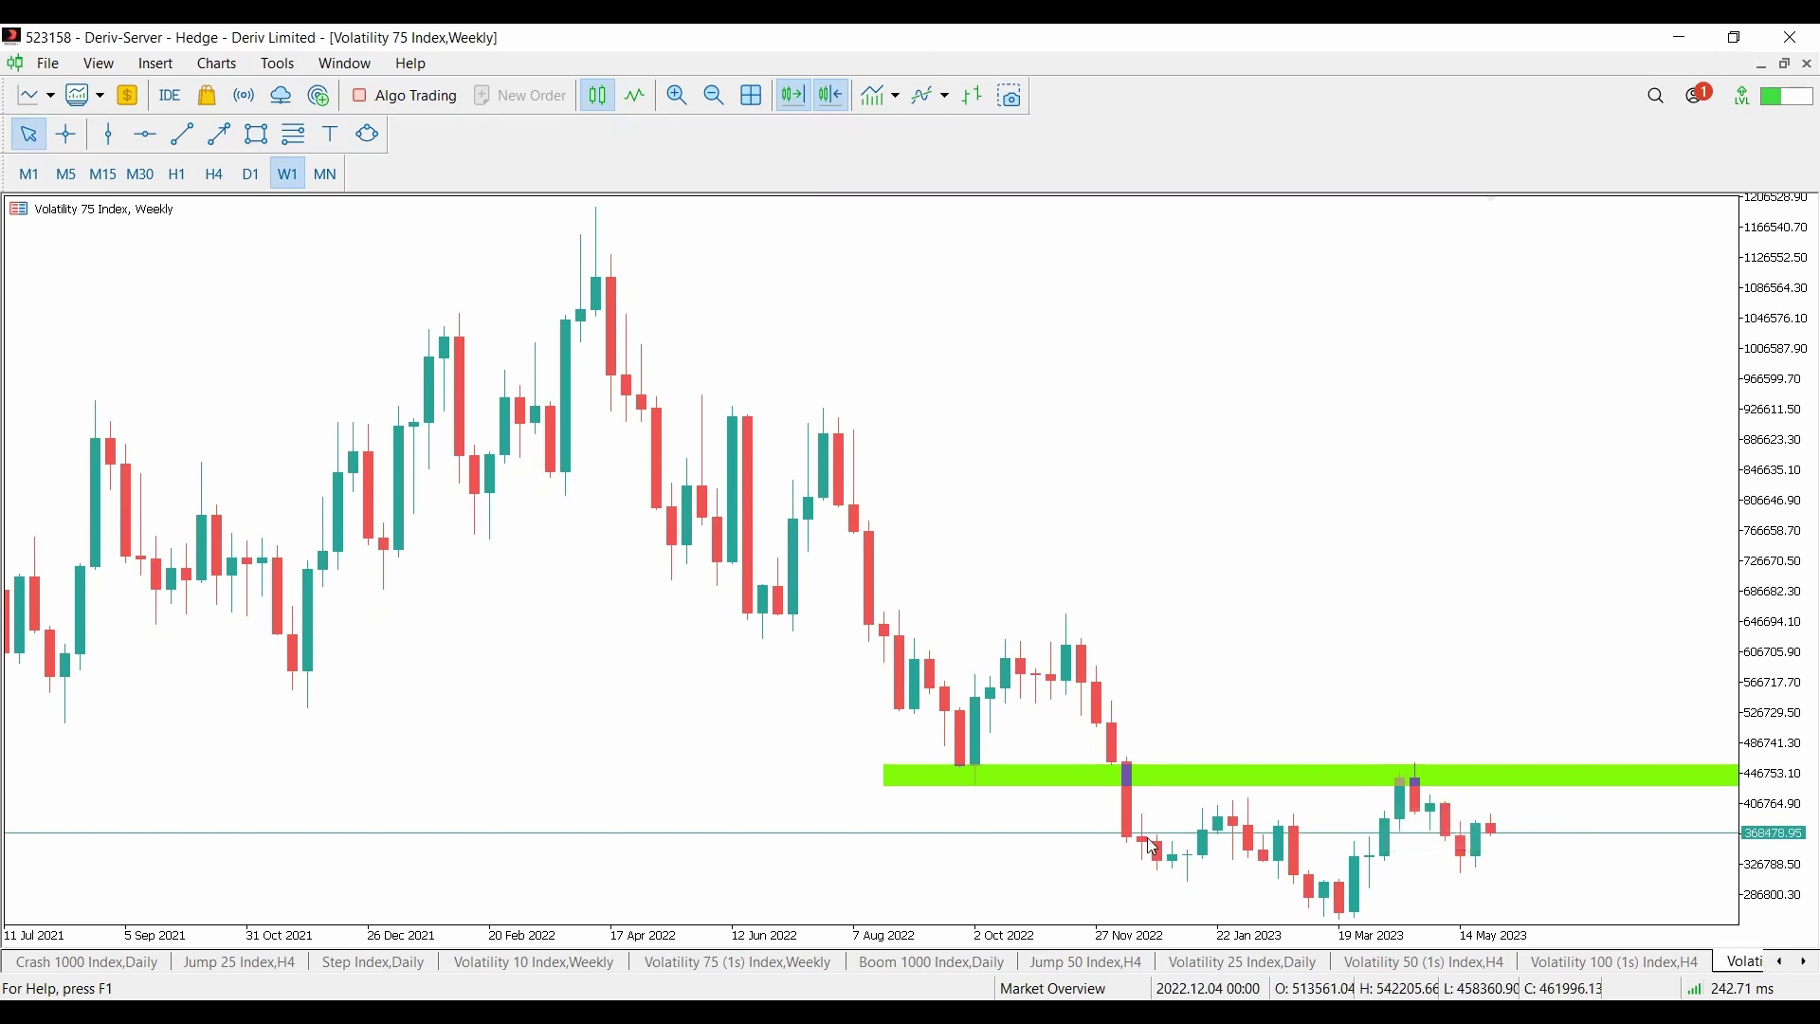
left_click(294, 134)
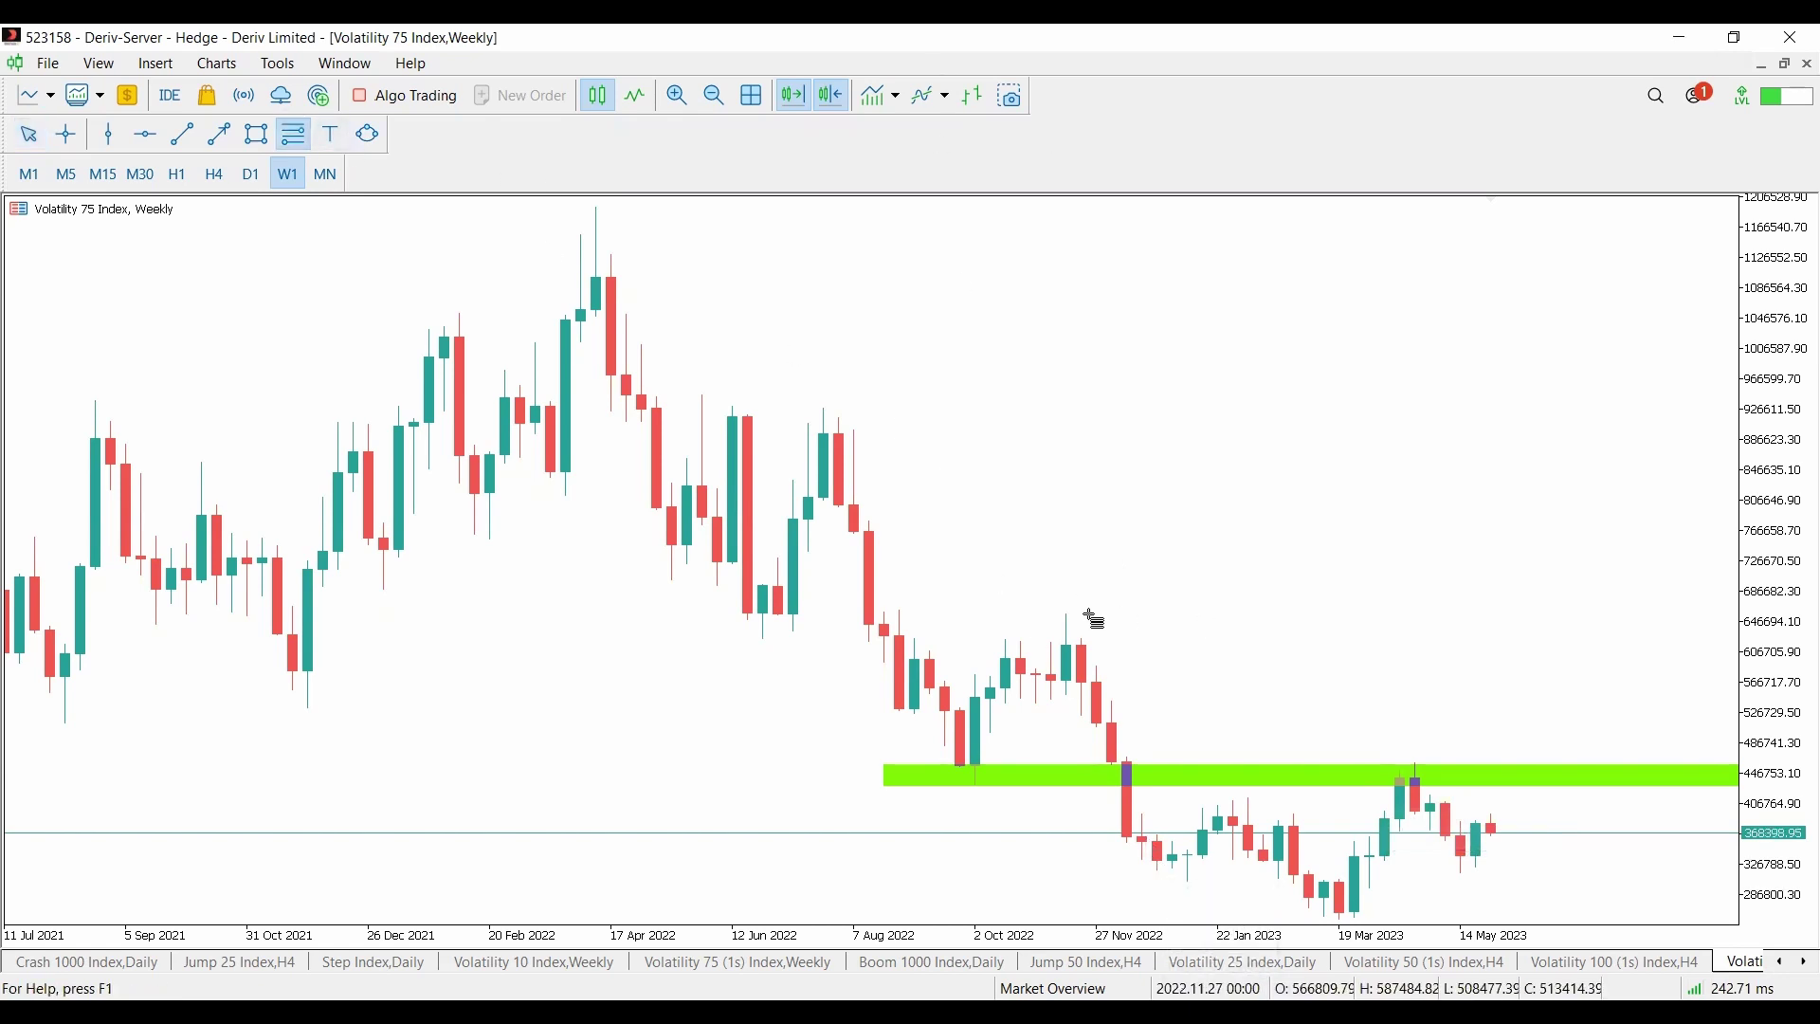
Add a horizontal level at 446753.14 on the green zone, remove the Fibonacci, and show a line chart
left_click_drag(1065, 622, 1162, 867)
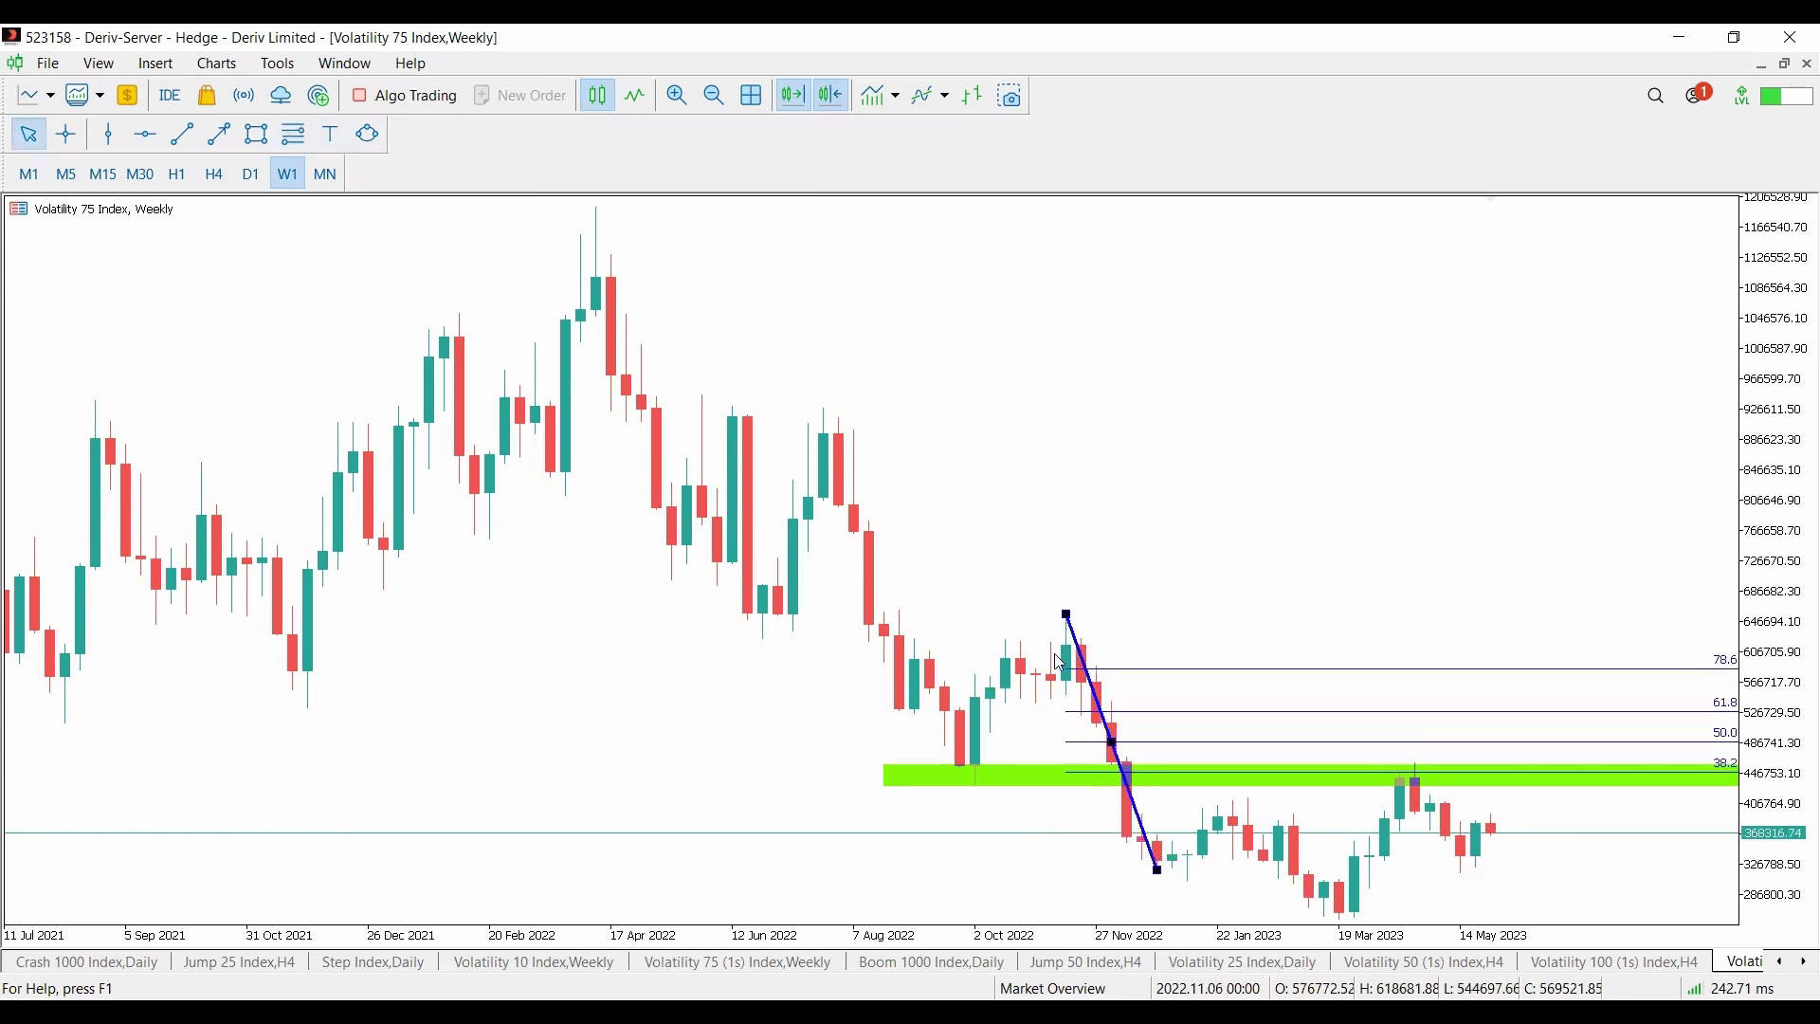
left_click(145, 134)
left_click(1325, 772)
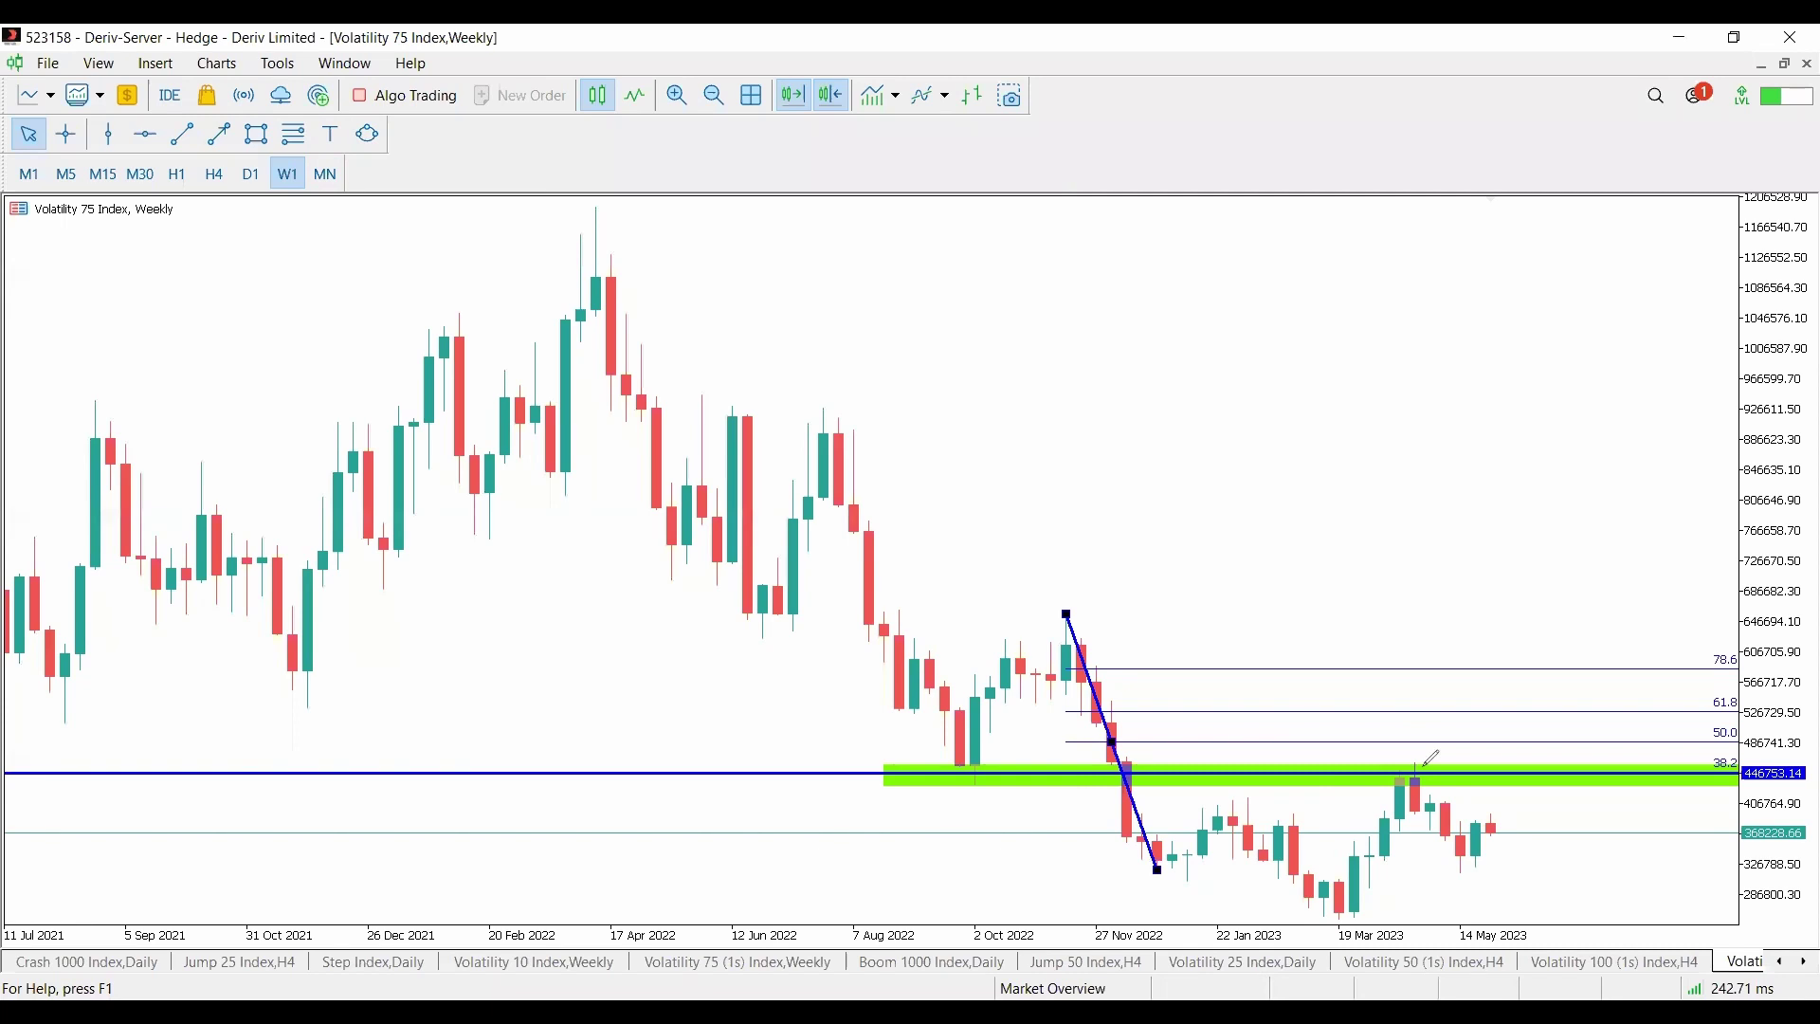
left_click_drag(1426, 764, 1500, 905)
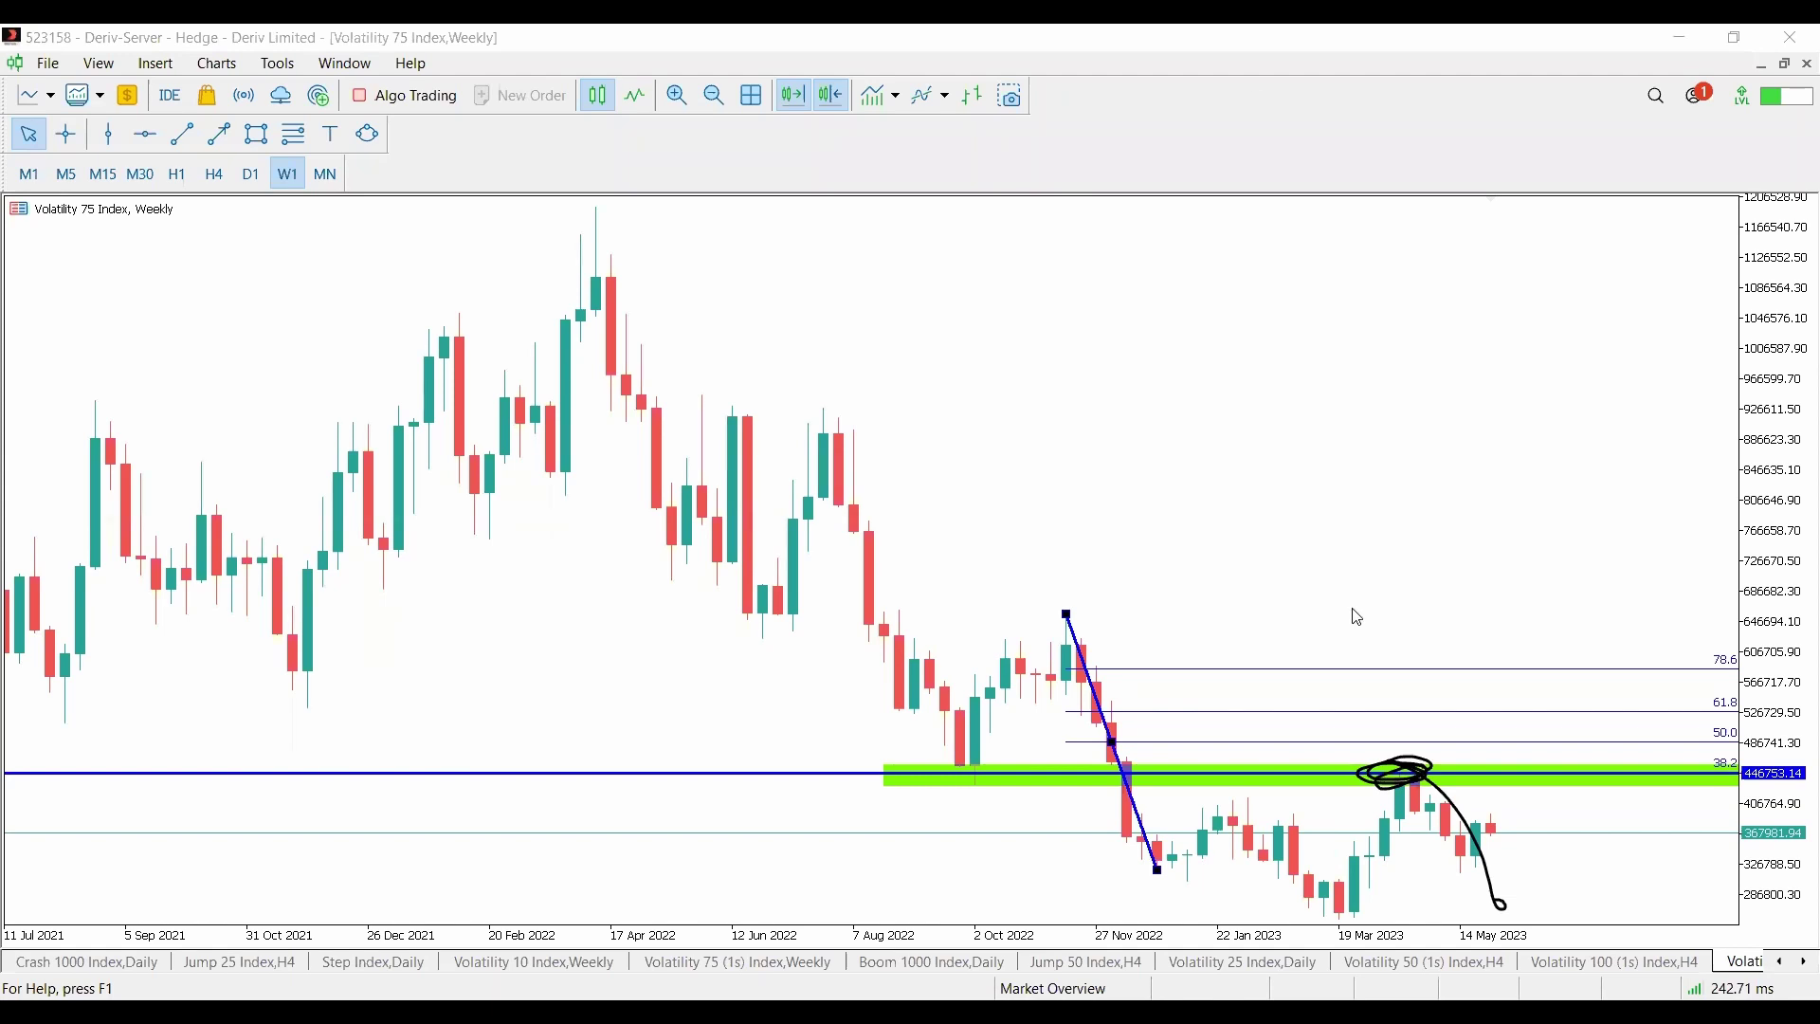
key("Escape")
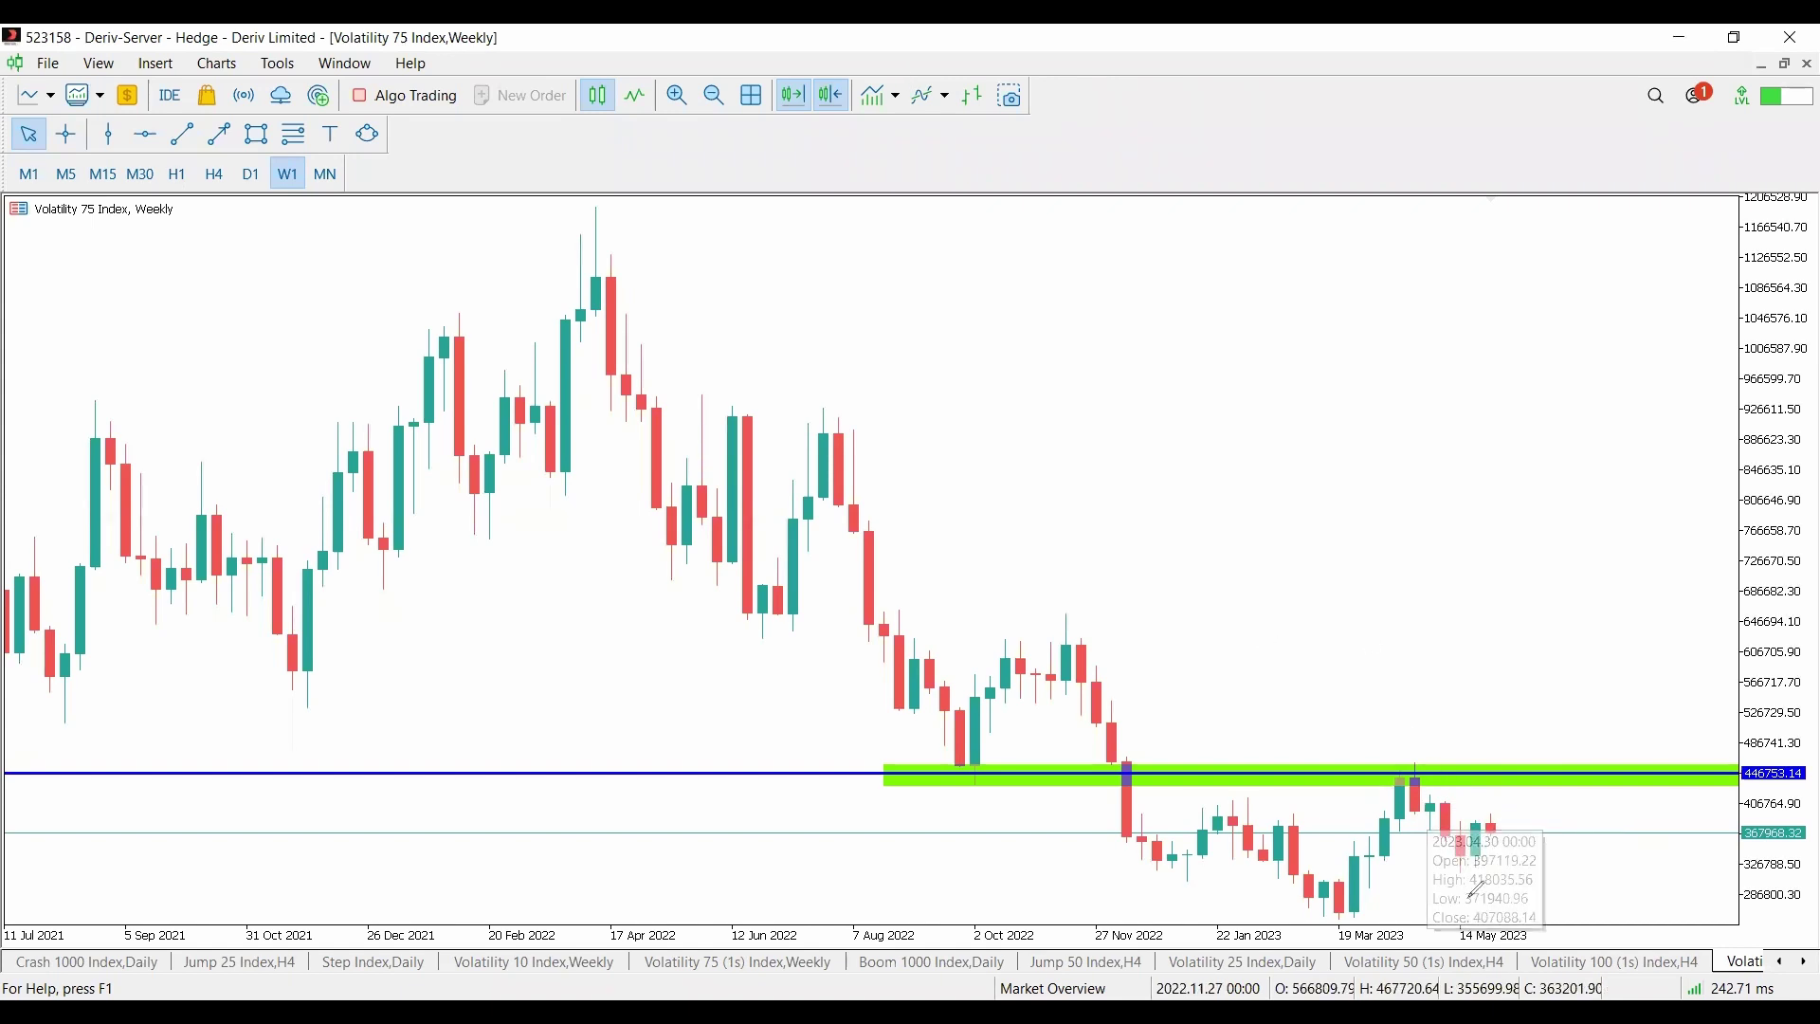
mouse_move(1380, 858)
left_mouse_down()
mouse_move(1419, 804)
mouse_move(1448, 806)
mouse_move(1475, 891)
left_mouse_up()
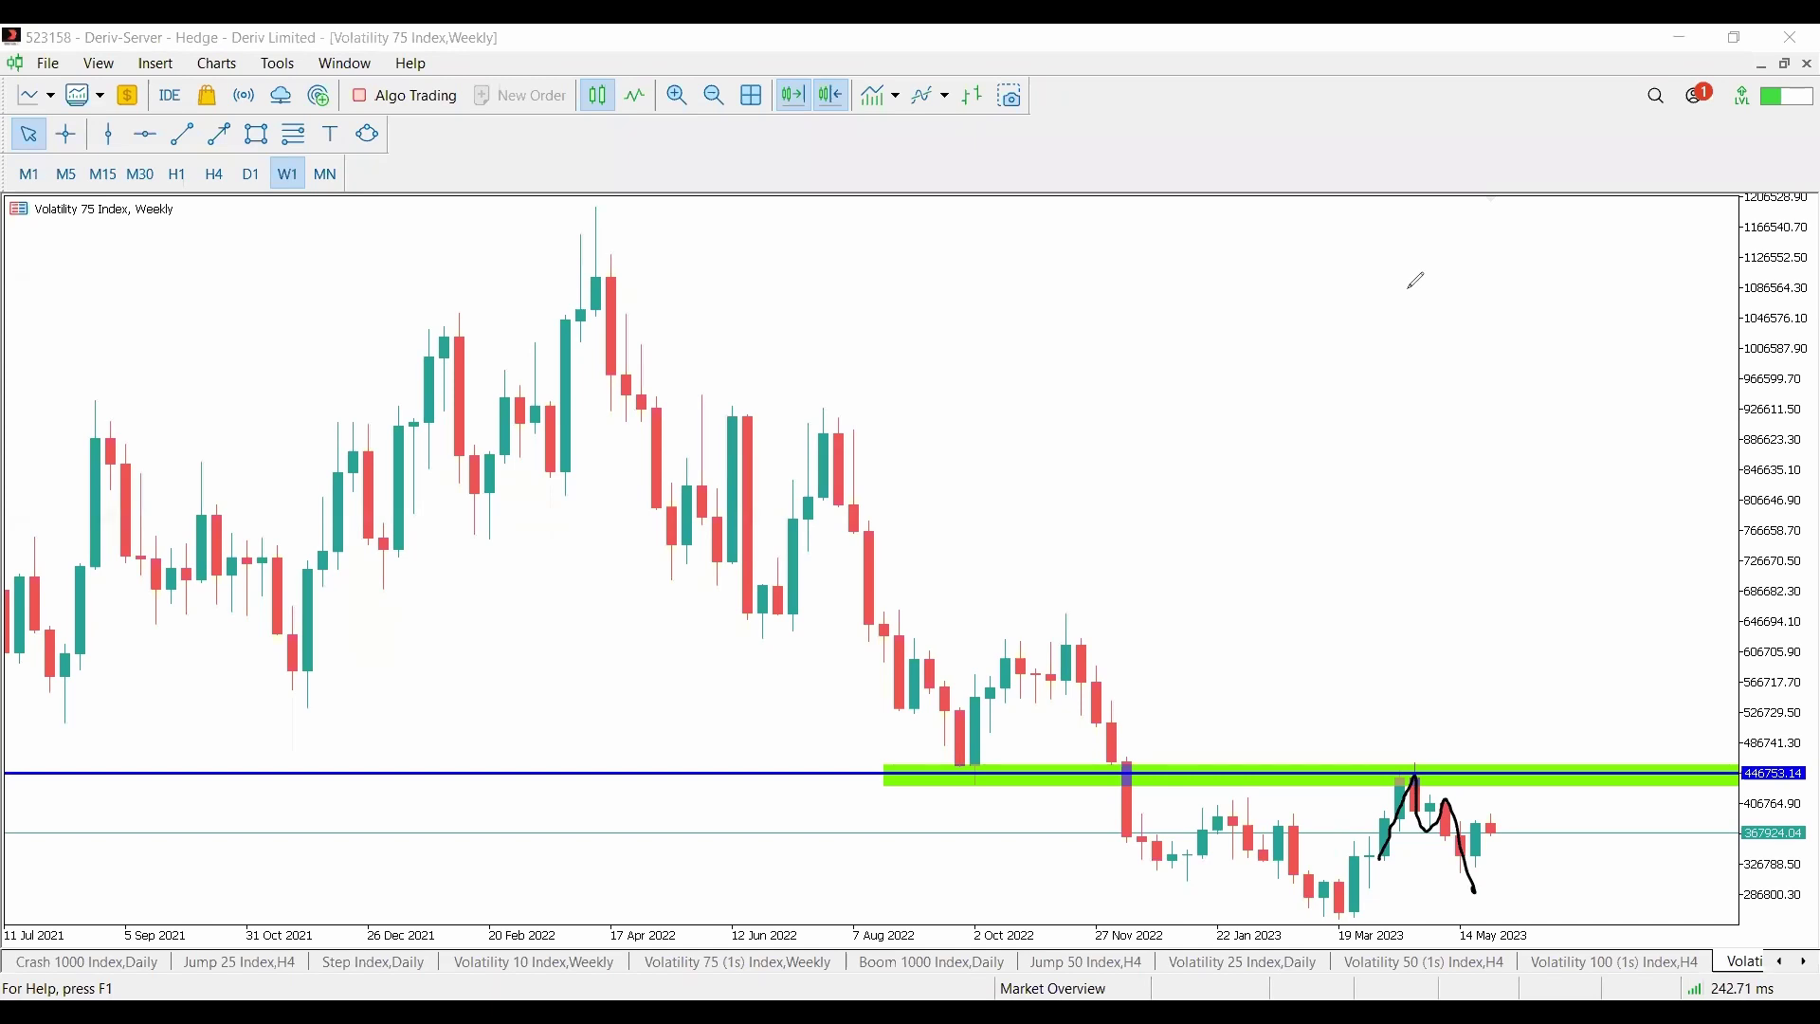
key("alt+3")
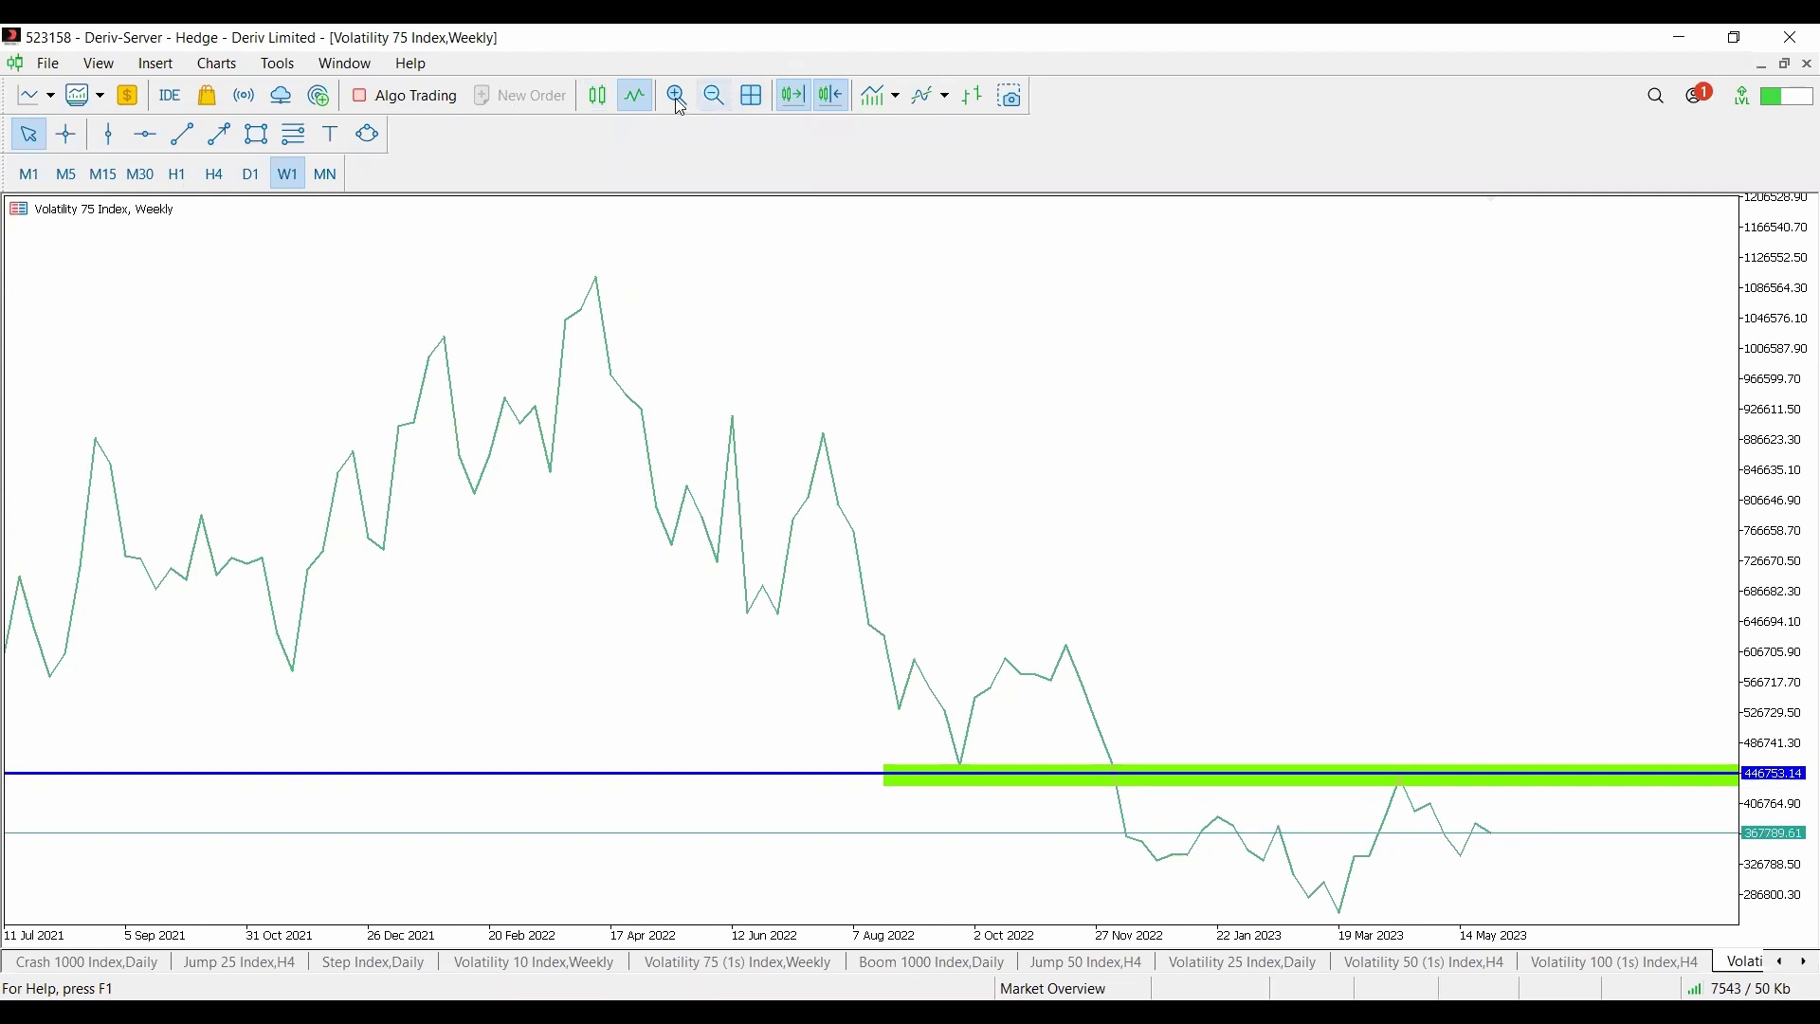
Restore candlesticks and draw a thin green zone across the recent weekly highs
left_click(599, 96)
left_click(256, 134)
left_click_drag(1406, 806, 1643, 817)
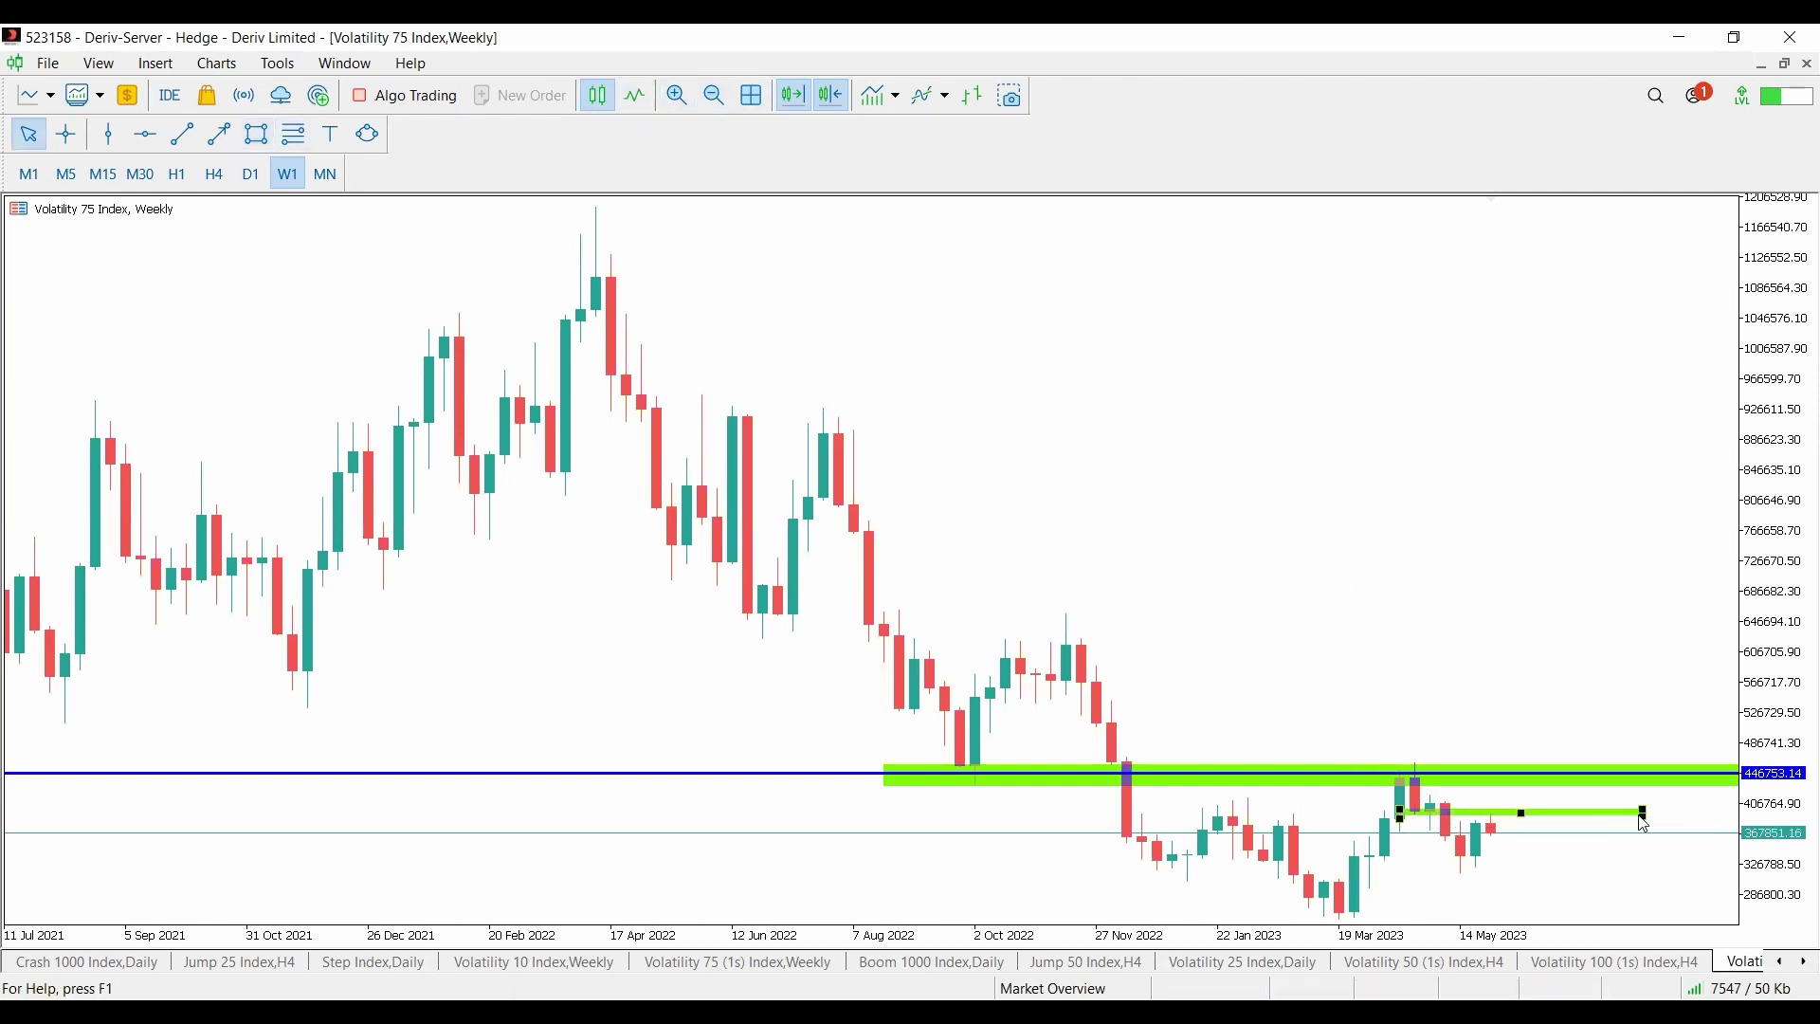
left_click_drag(1325, 831, 1327, 825)
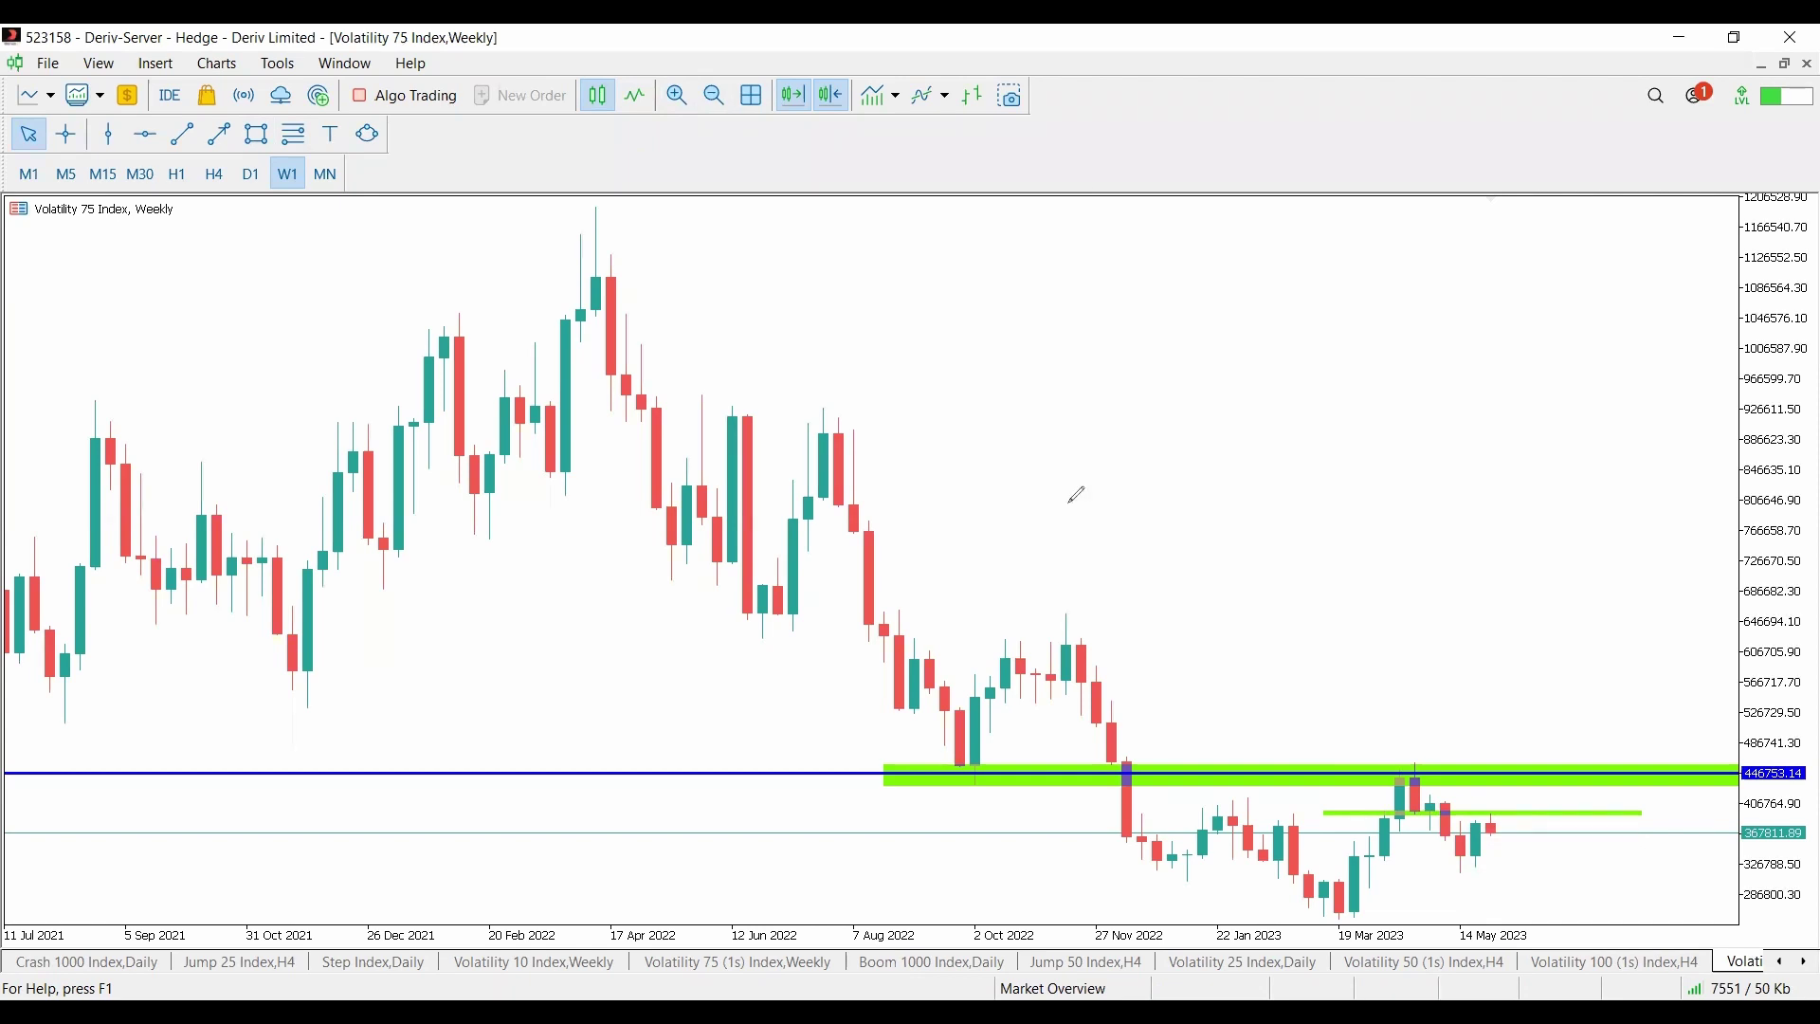
Sketch an M-shaped pattern, erase it, and switch to the daily timeframe with D1
mouse_move(1286, 560)
left_mouse_down()
mouse_move(1328, 559)
mouse_move(1403, 445)
mouse_move(1460, 607)
left_mouse_up()
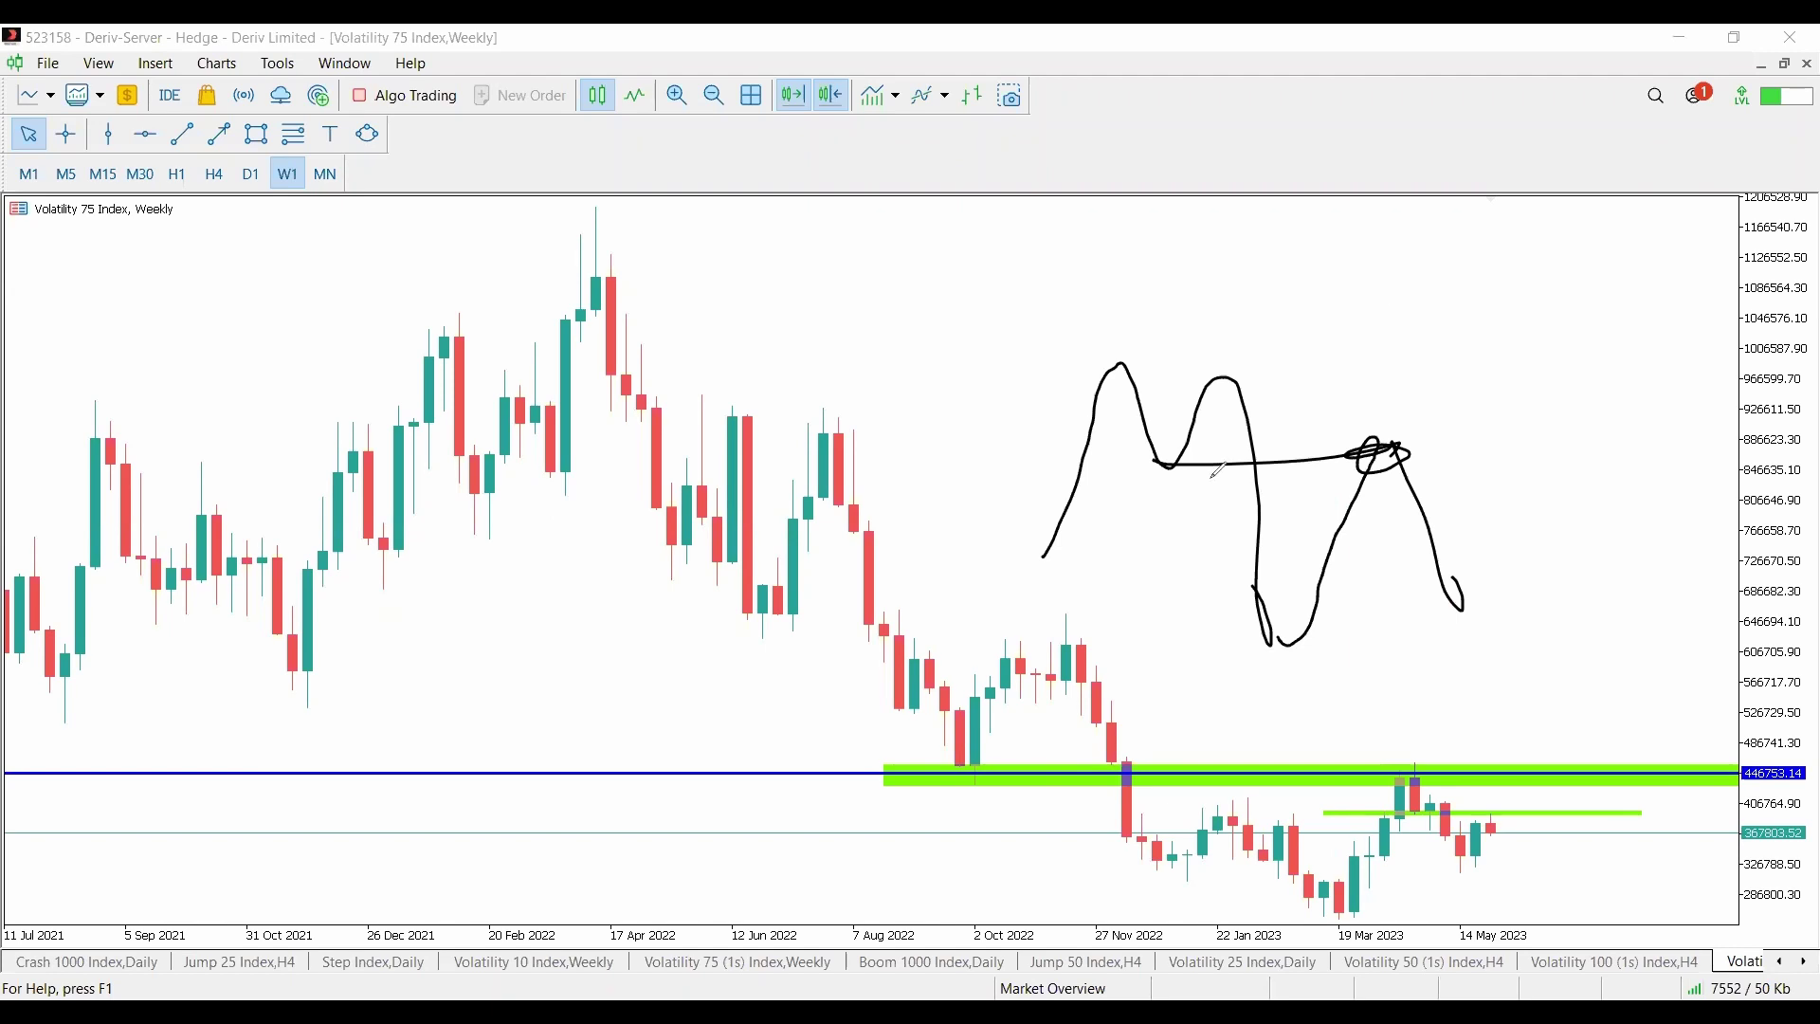
key("e")
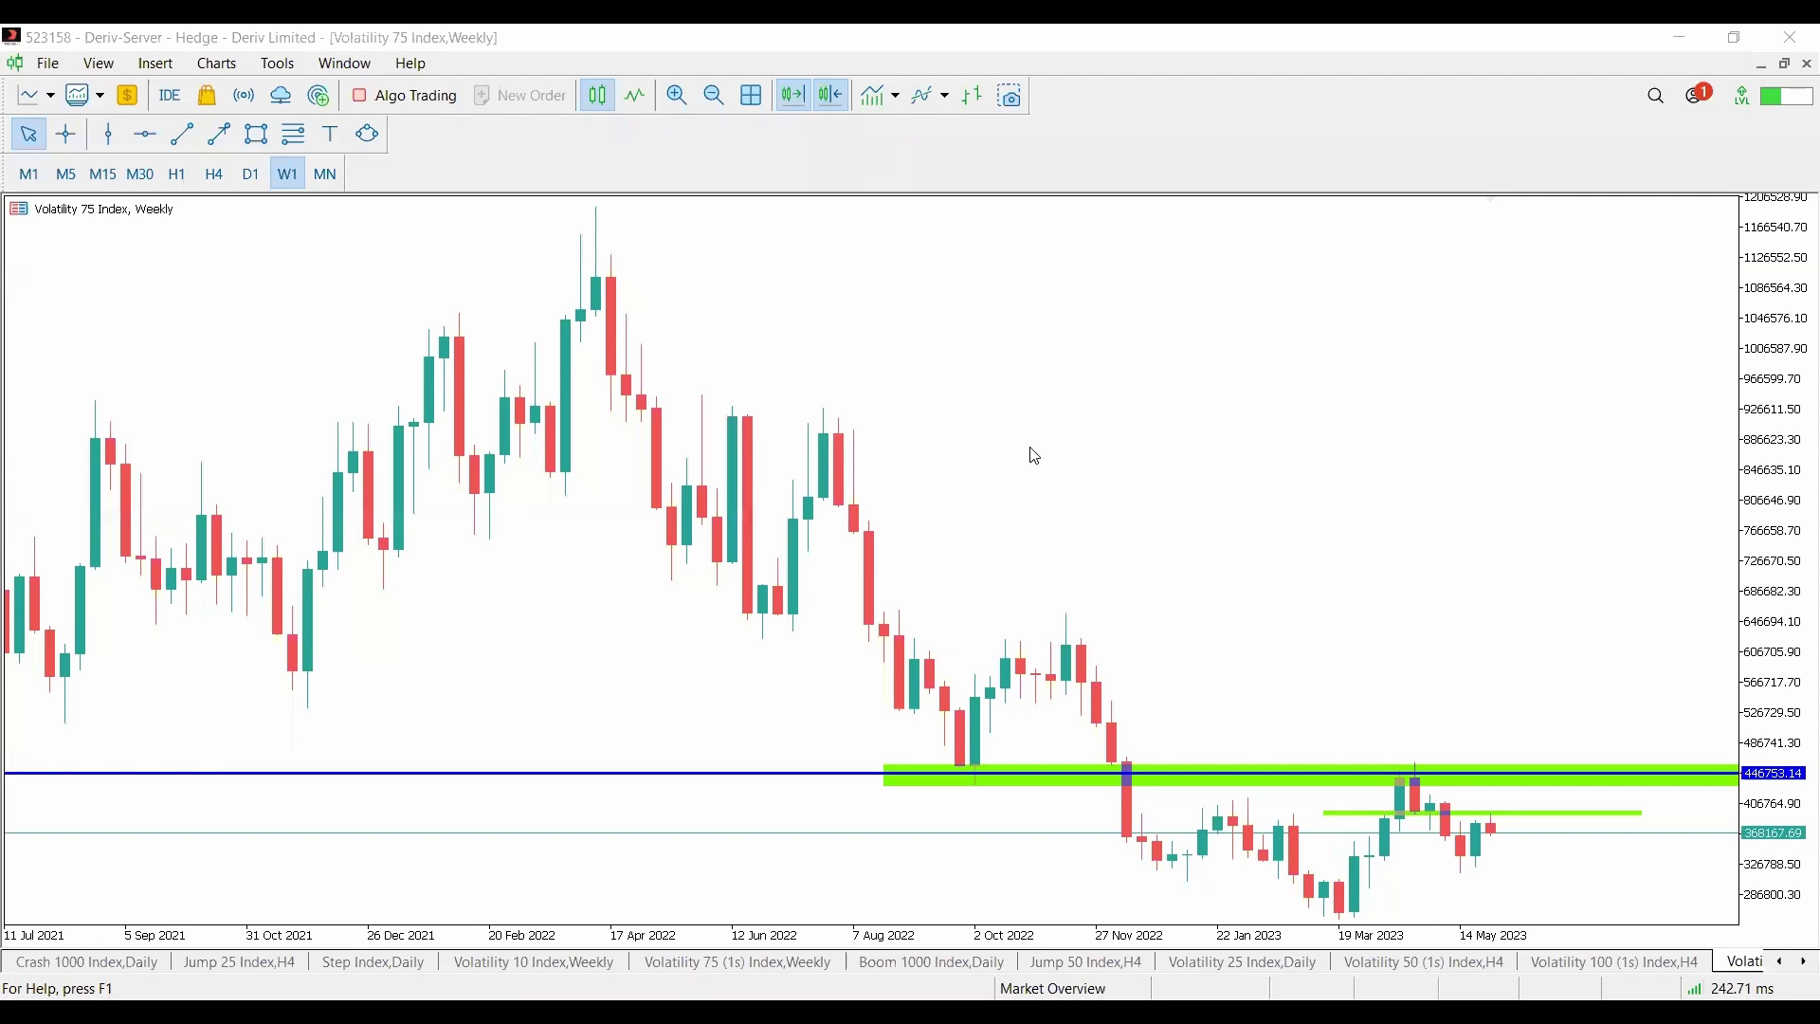
type("D1")
key("Return")
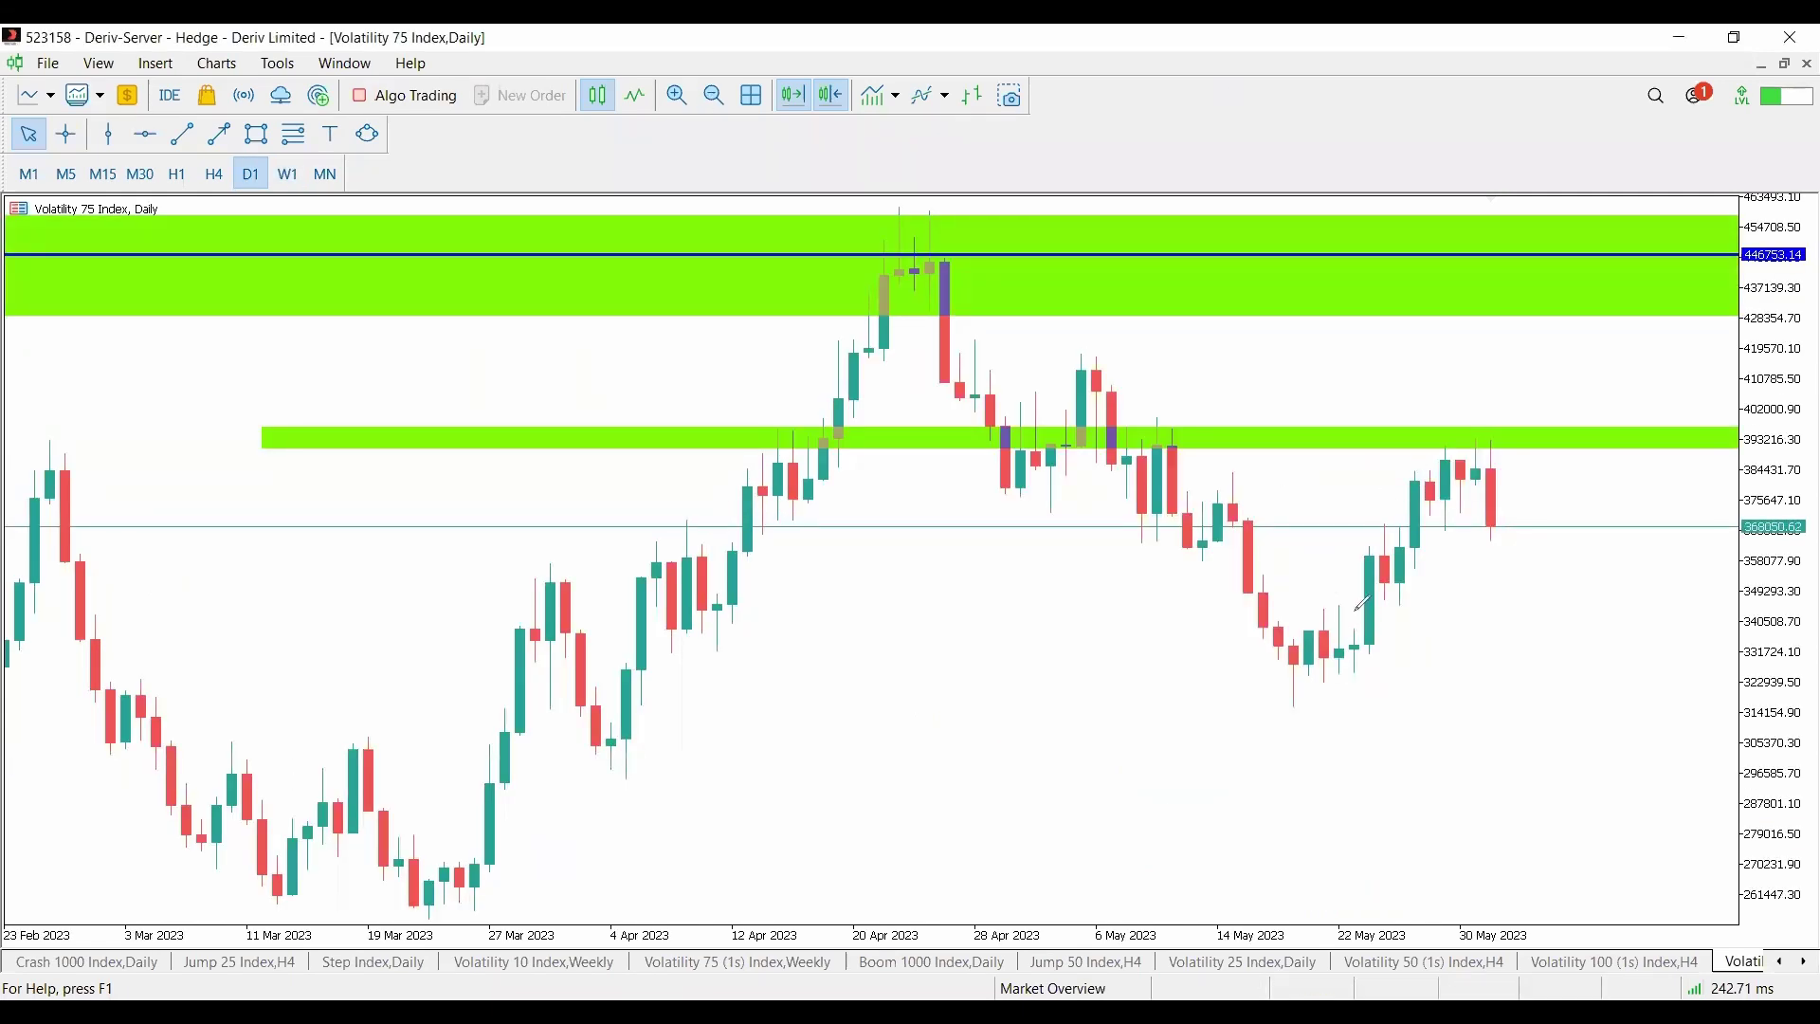
Sketch and clear the daily rally and drop, then draw a thin green zone across the latest candles
mouse_move(1479, 446)
left_mouse_down()
mouse_move(1412, 427)
mouse_move(1450, 438)
left_mouse_up()
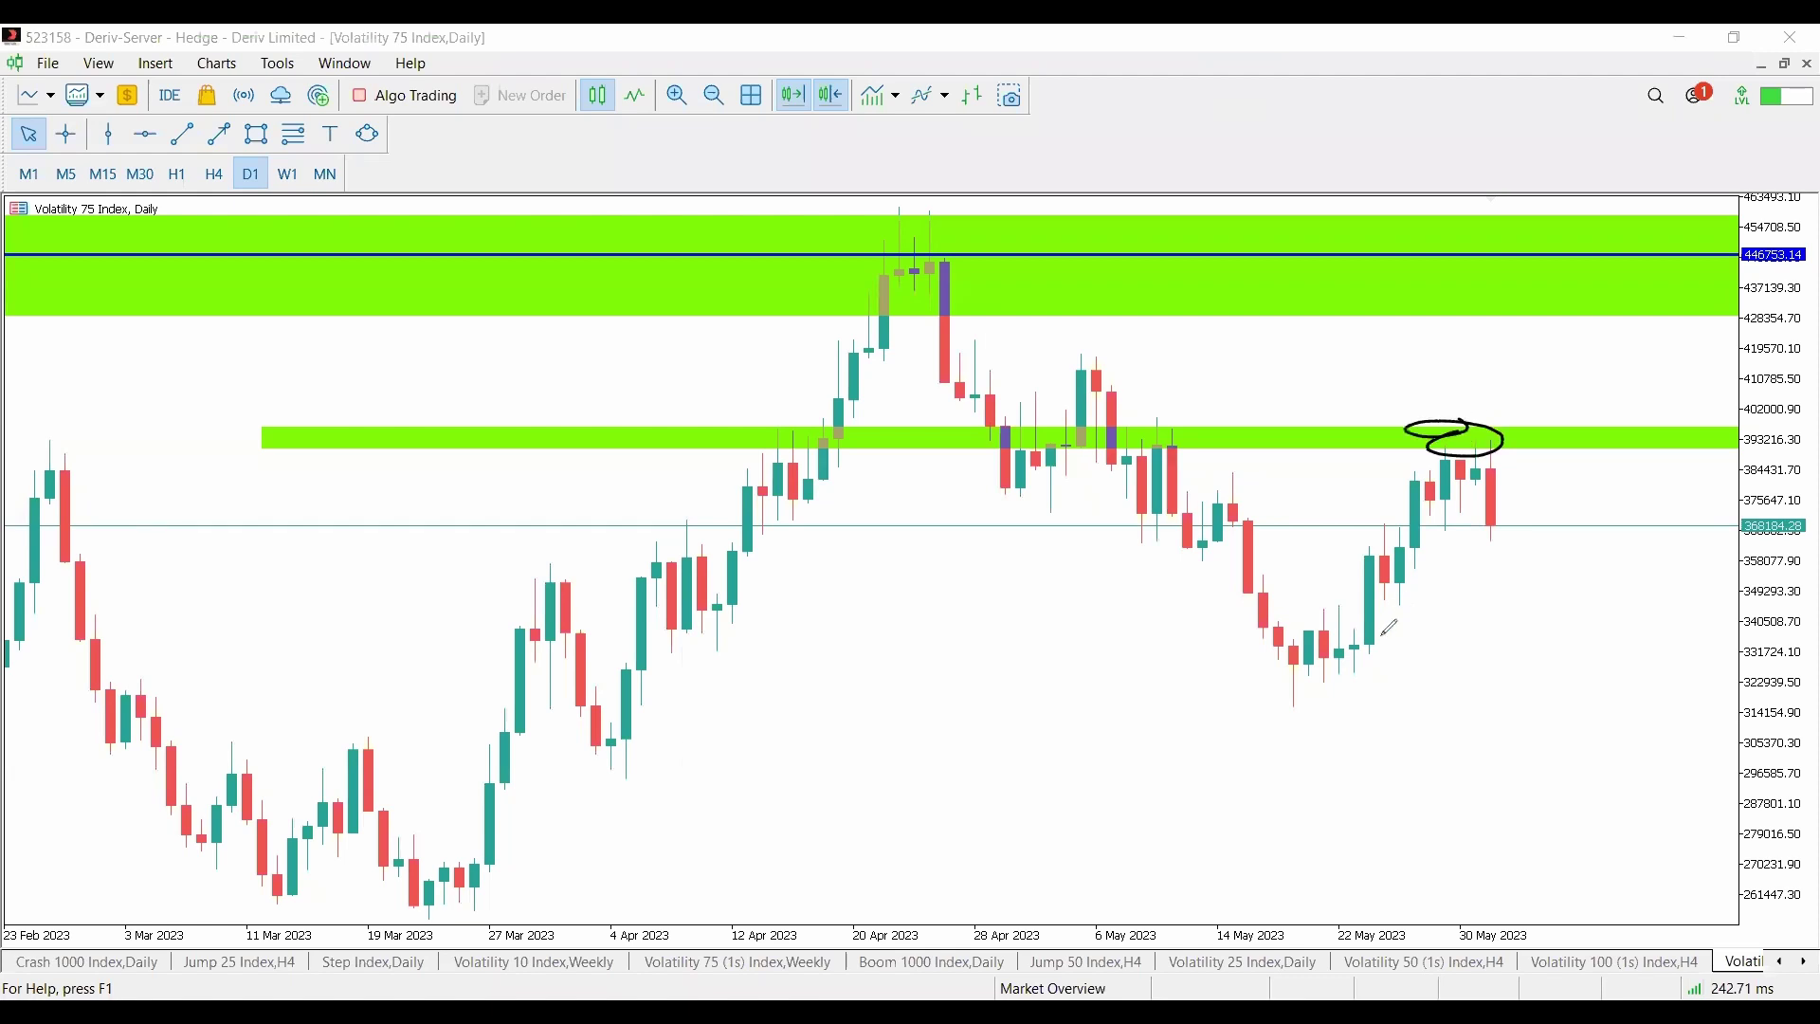
mouse_move(1346, 674)
left_mouse_down()
mouse_move(1374, 517)
mouse_move(1403, 575)
mouse_move(1482, 506)
left_mouse_up()
left_click_drag(1387, 551, 1484, 537)
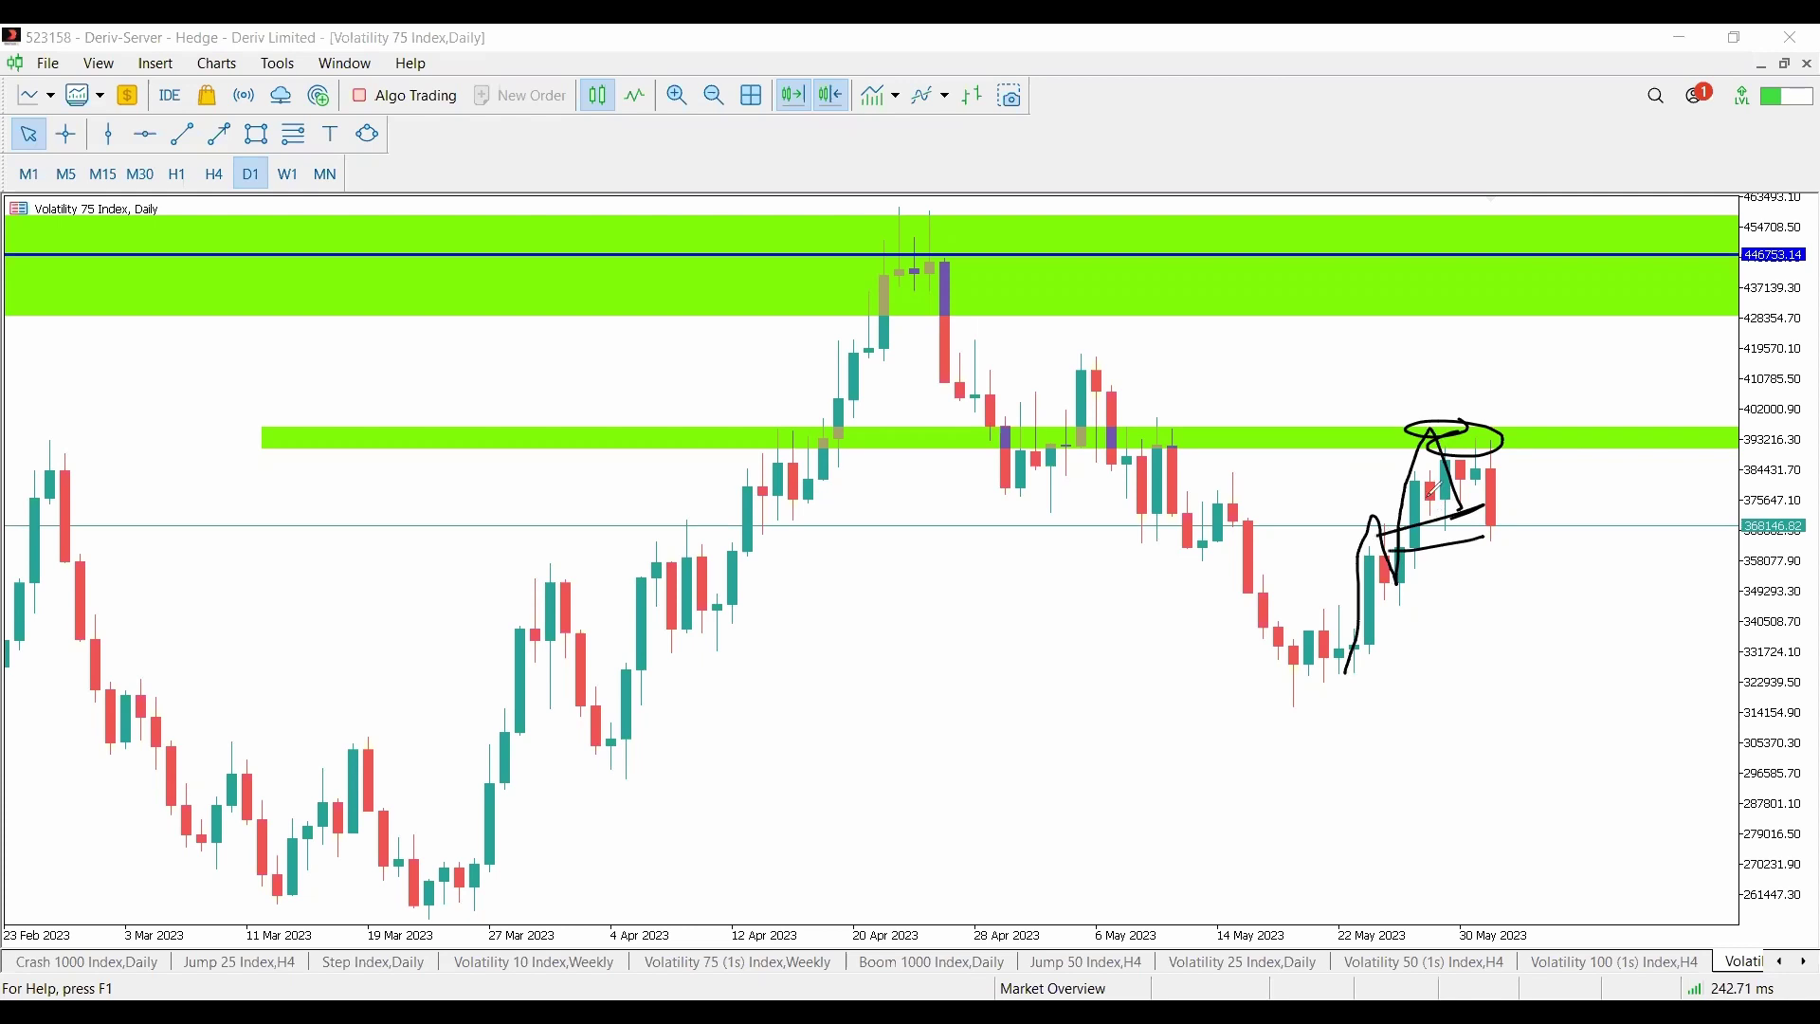
mouse_move(1467, 425)
left_mouse_down()
mouse_move(1439, 533)
mouse_move(1536, 471)
left_mouse_up()
left_click_drag(1448, 434, 1495, 532)
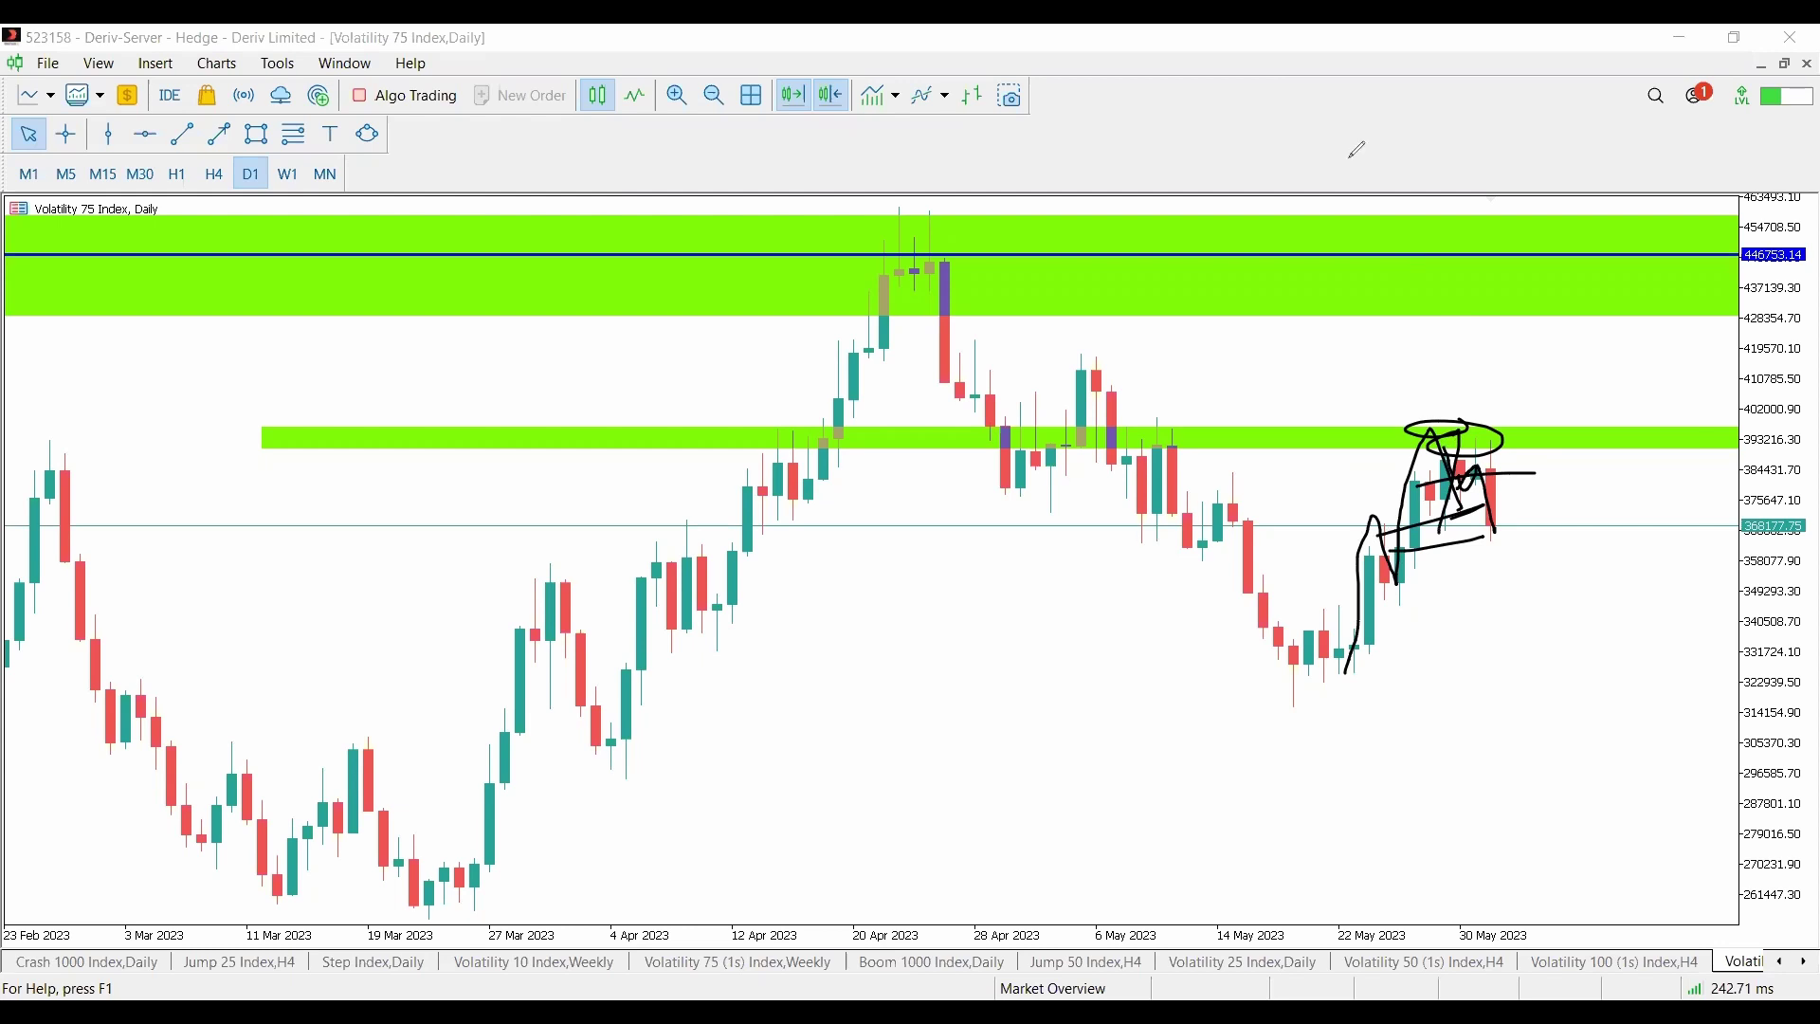
key("Escape")
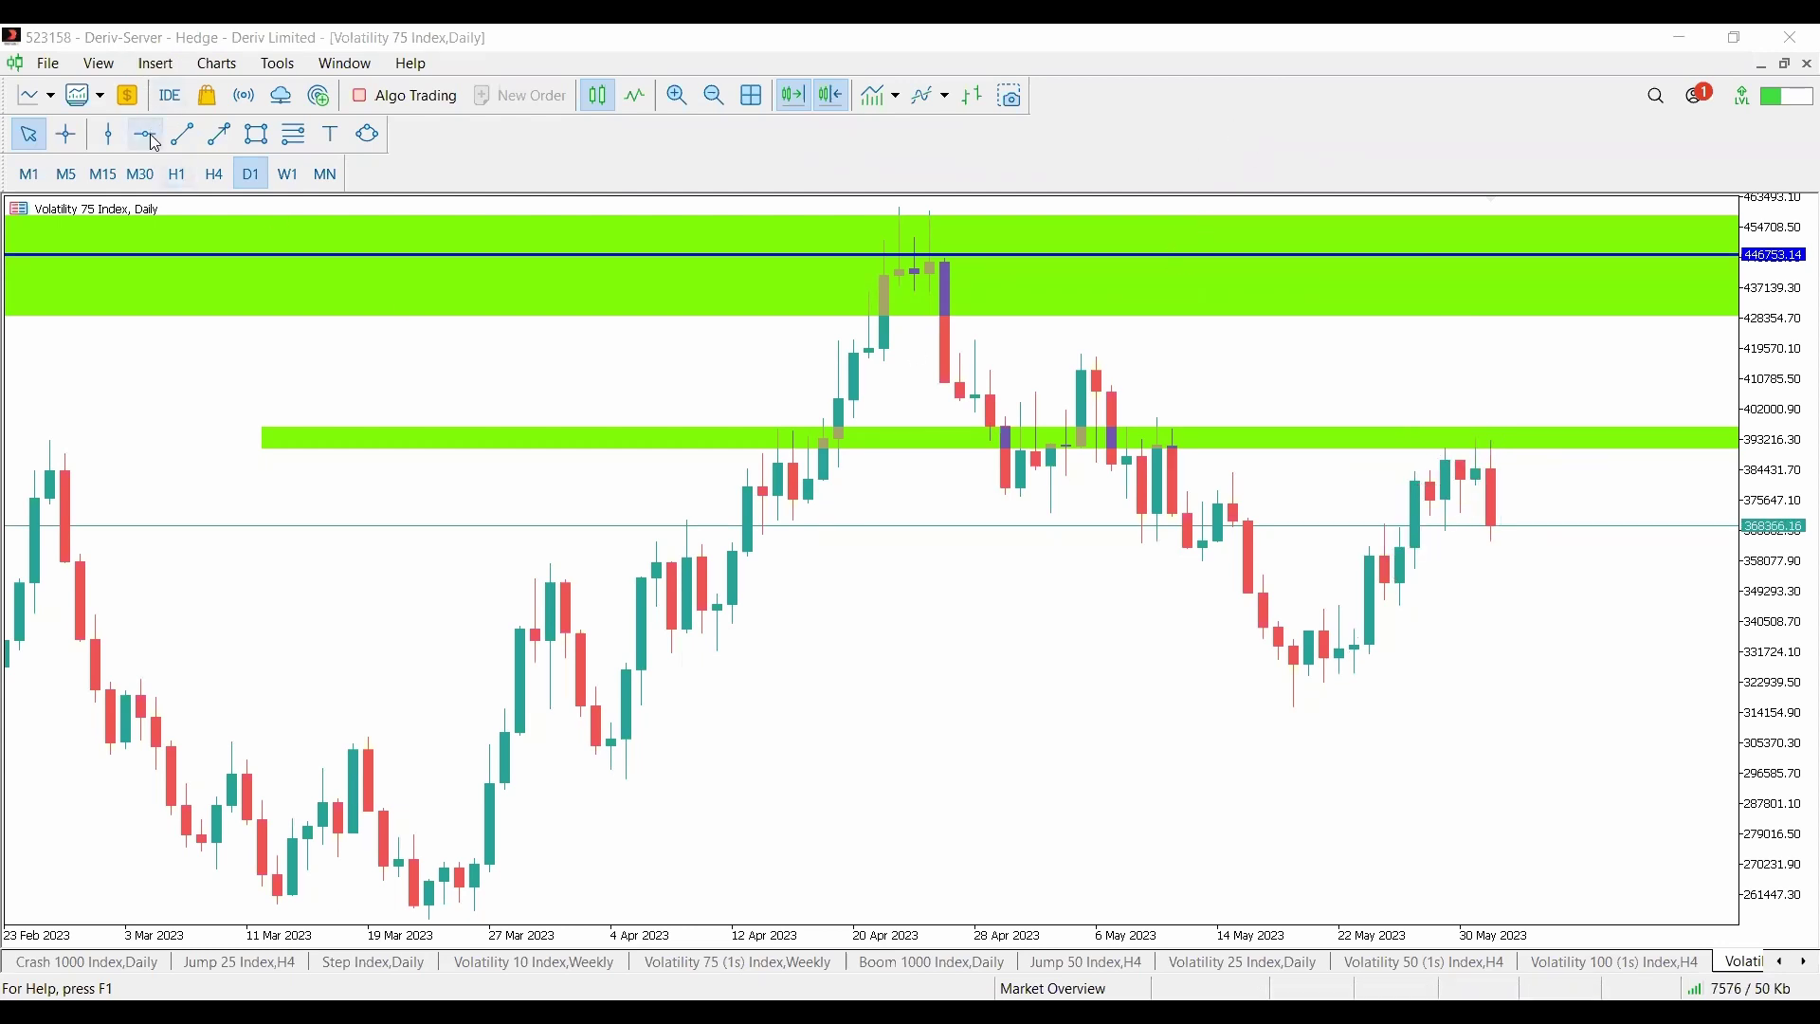
left_click(256, 134)
left_click_drag(1460, 479, 1640, 483)
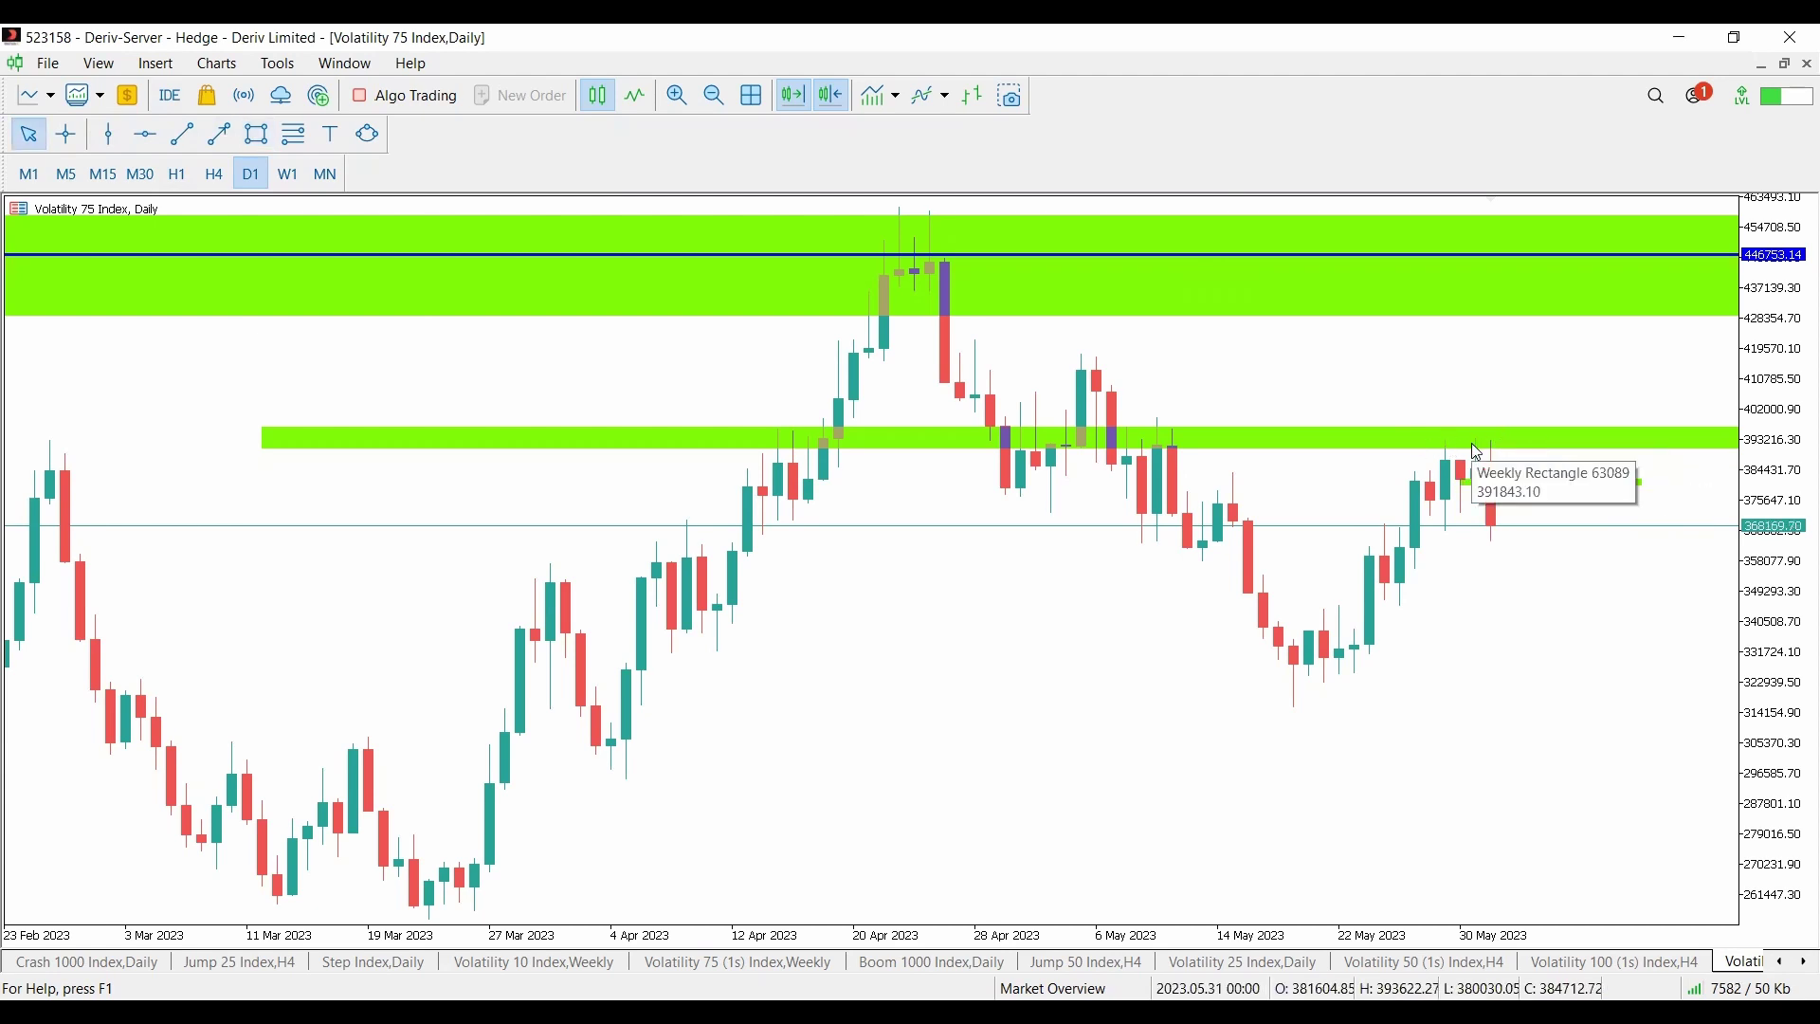
Recolour the short daily zone rectangle red
double_click(1499, 485)
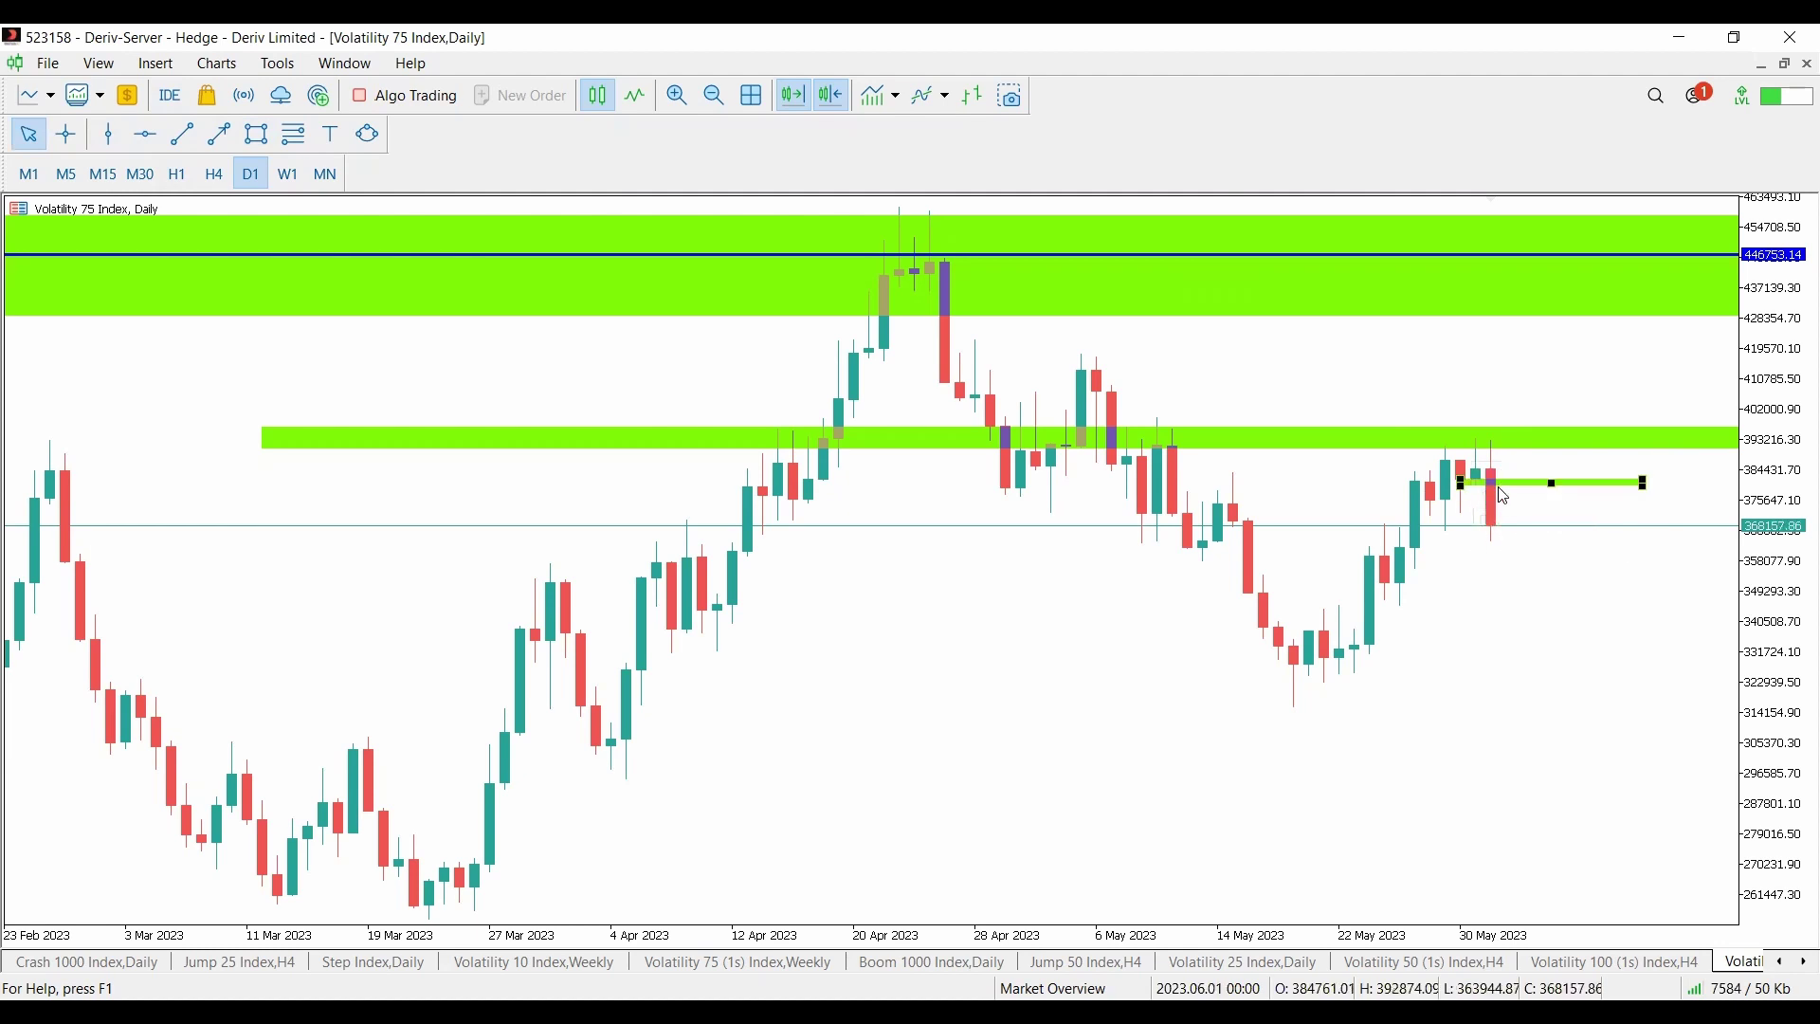
double_click(1502, 493)
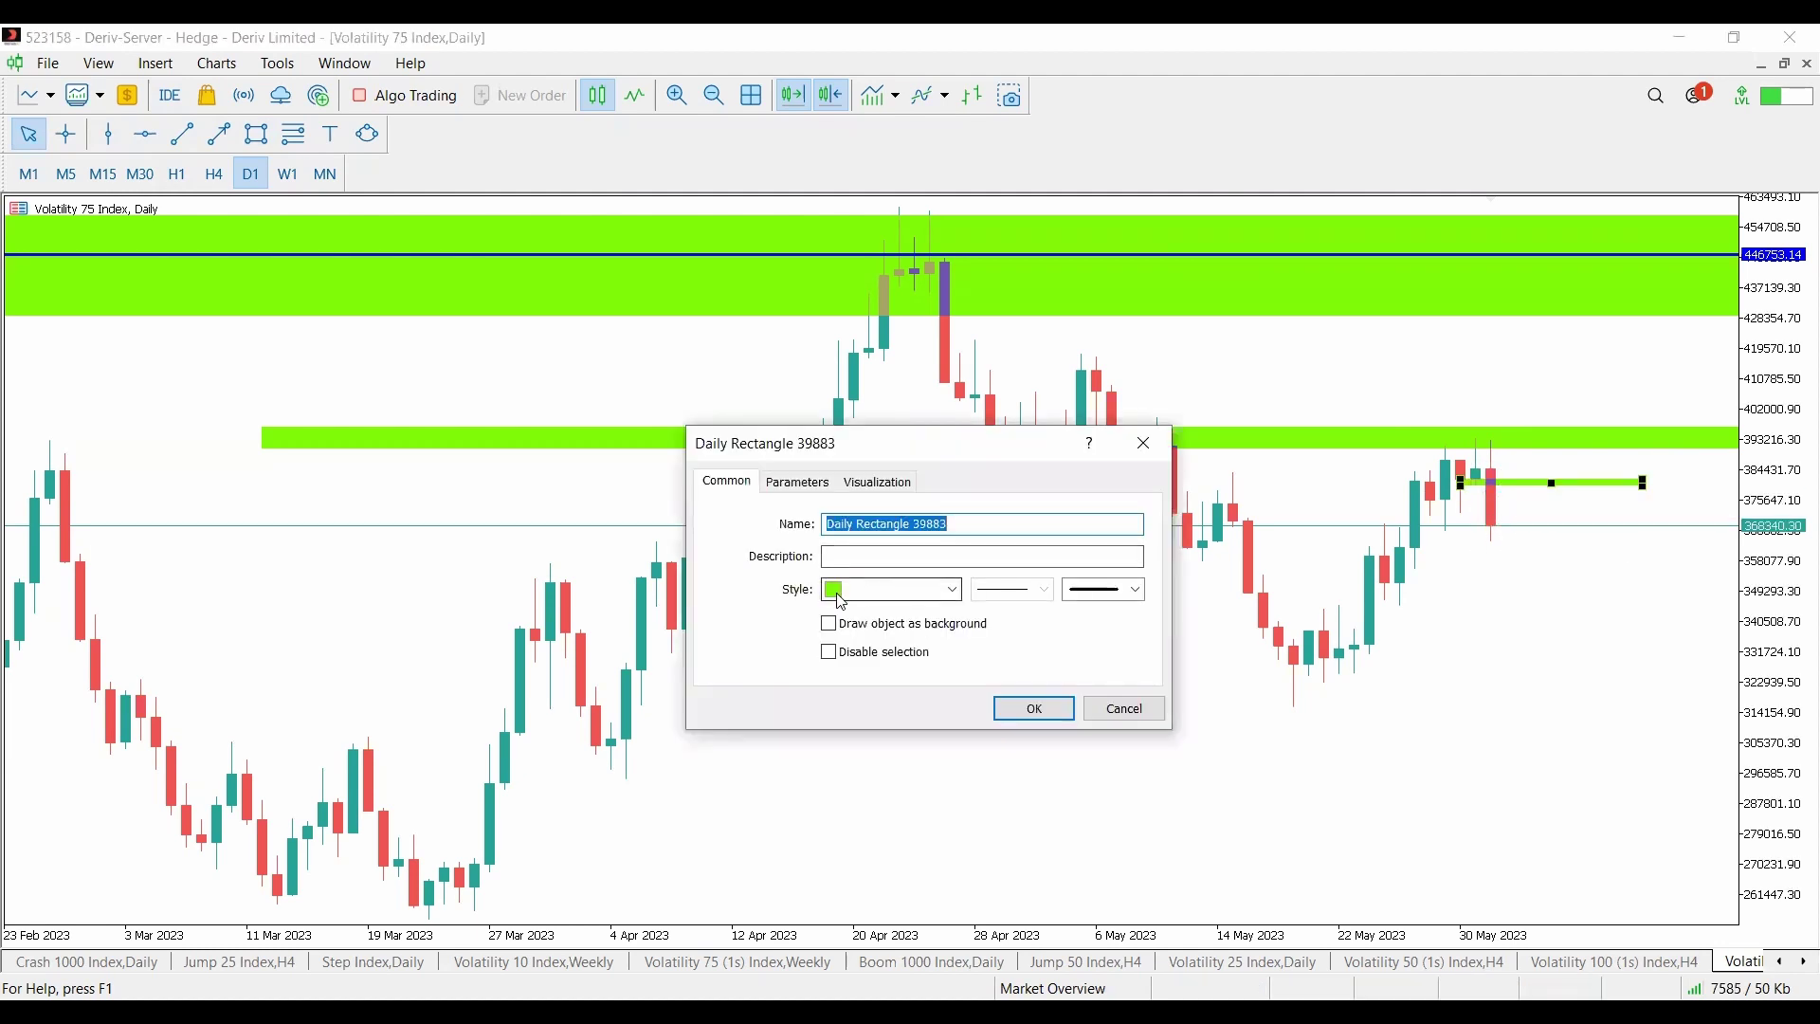
left_click(951, 589)
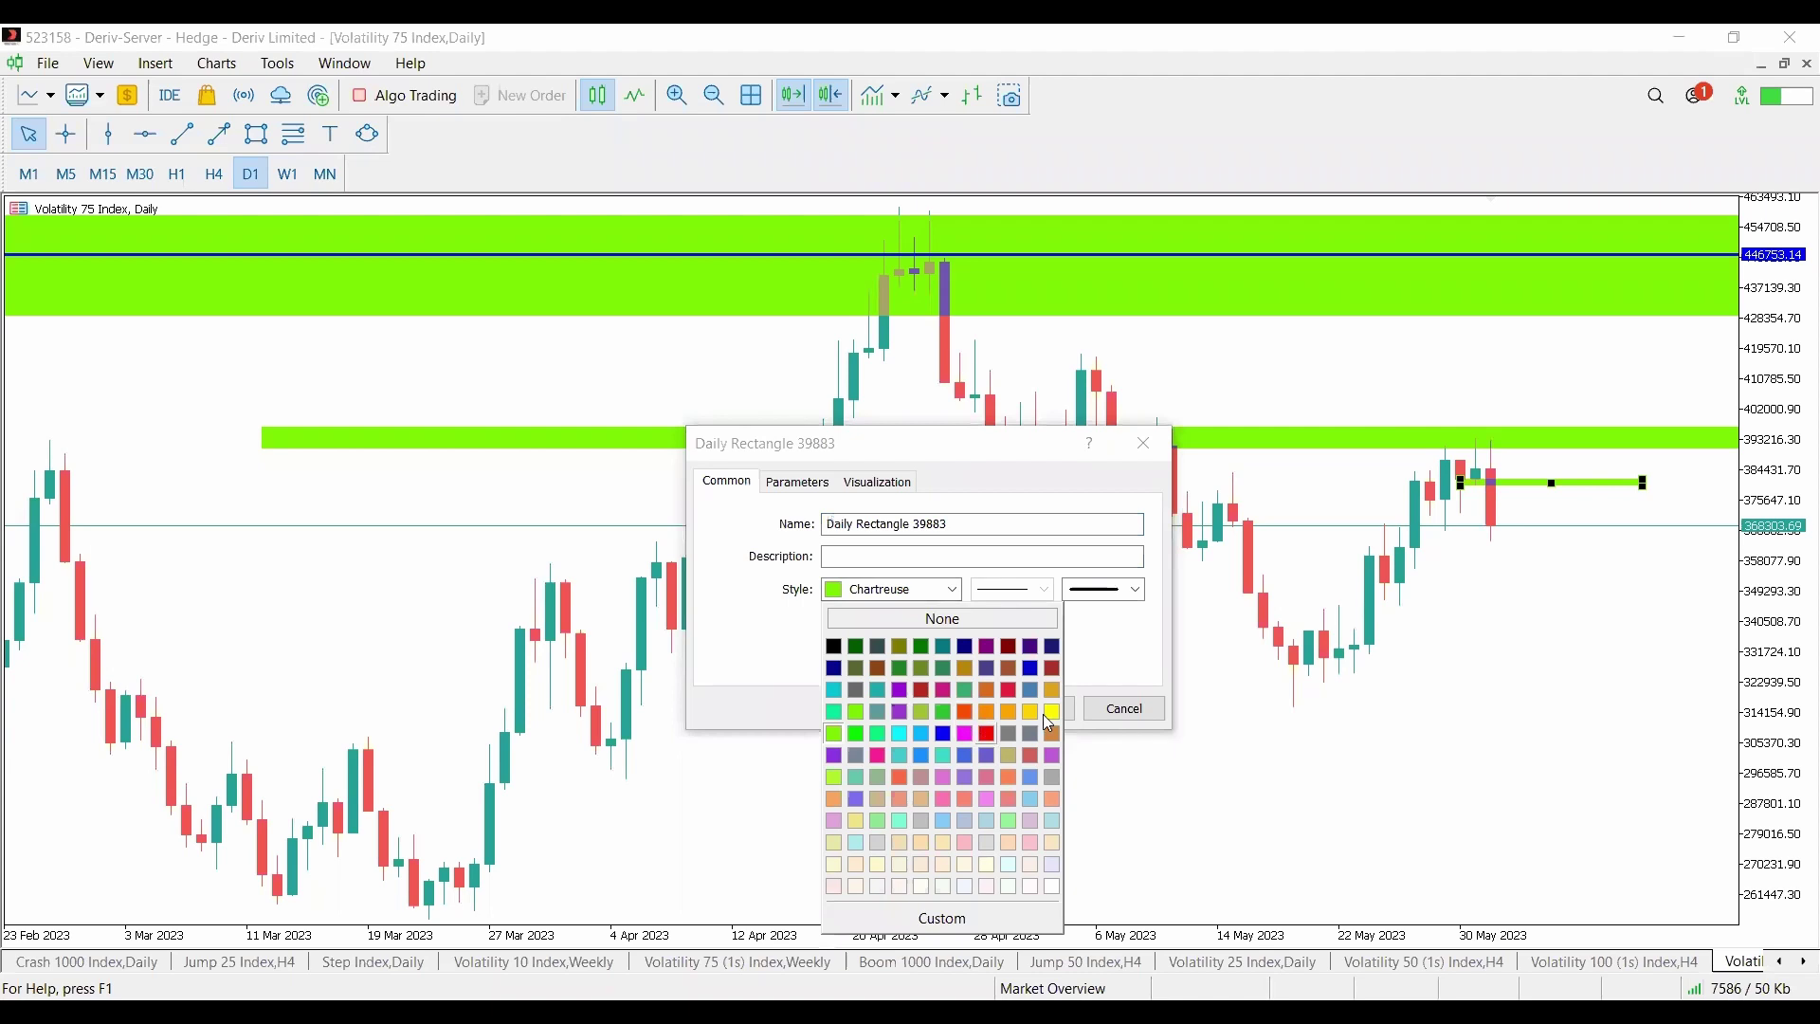
left_click(987, 733)
left_click(1033, 708)
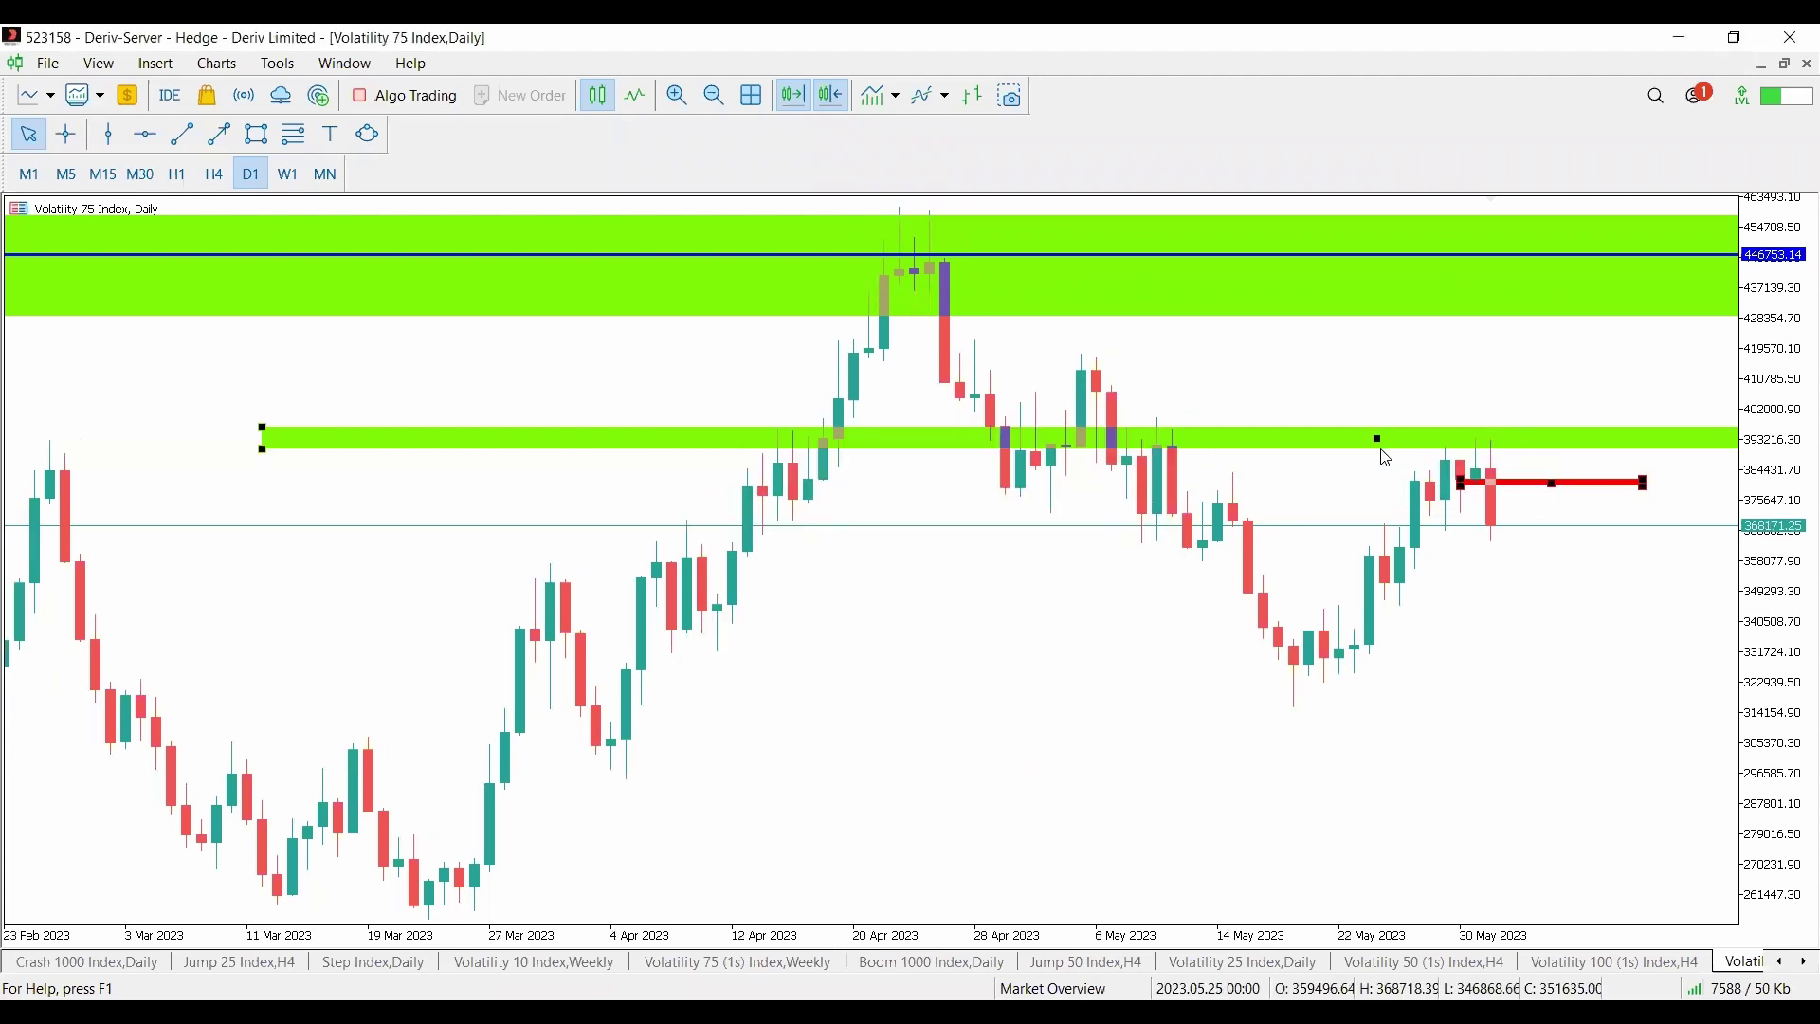
Set the thin weekly zone rectangle's colour to Blue
double_click(963, 438)
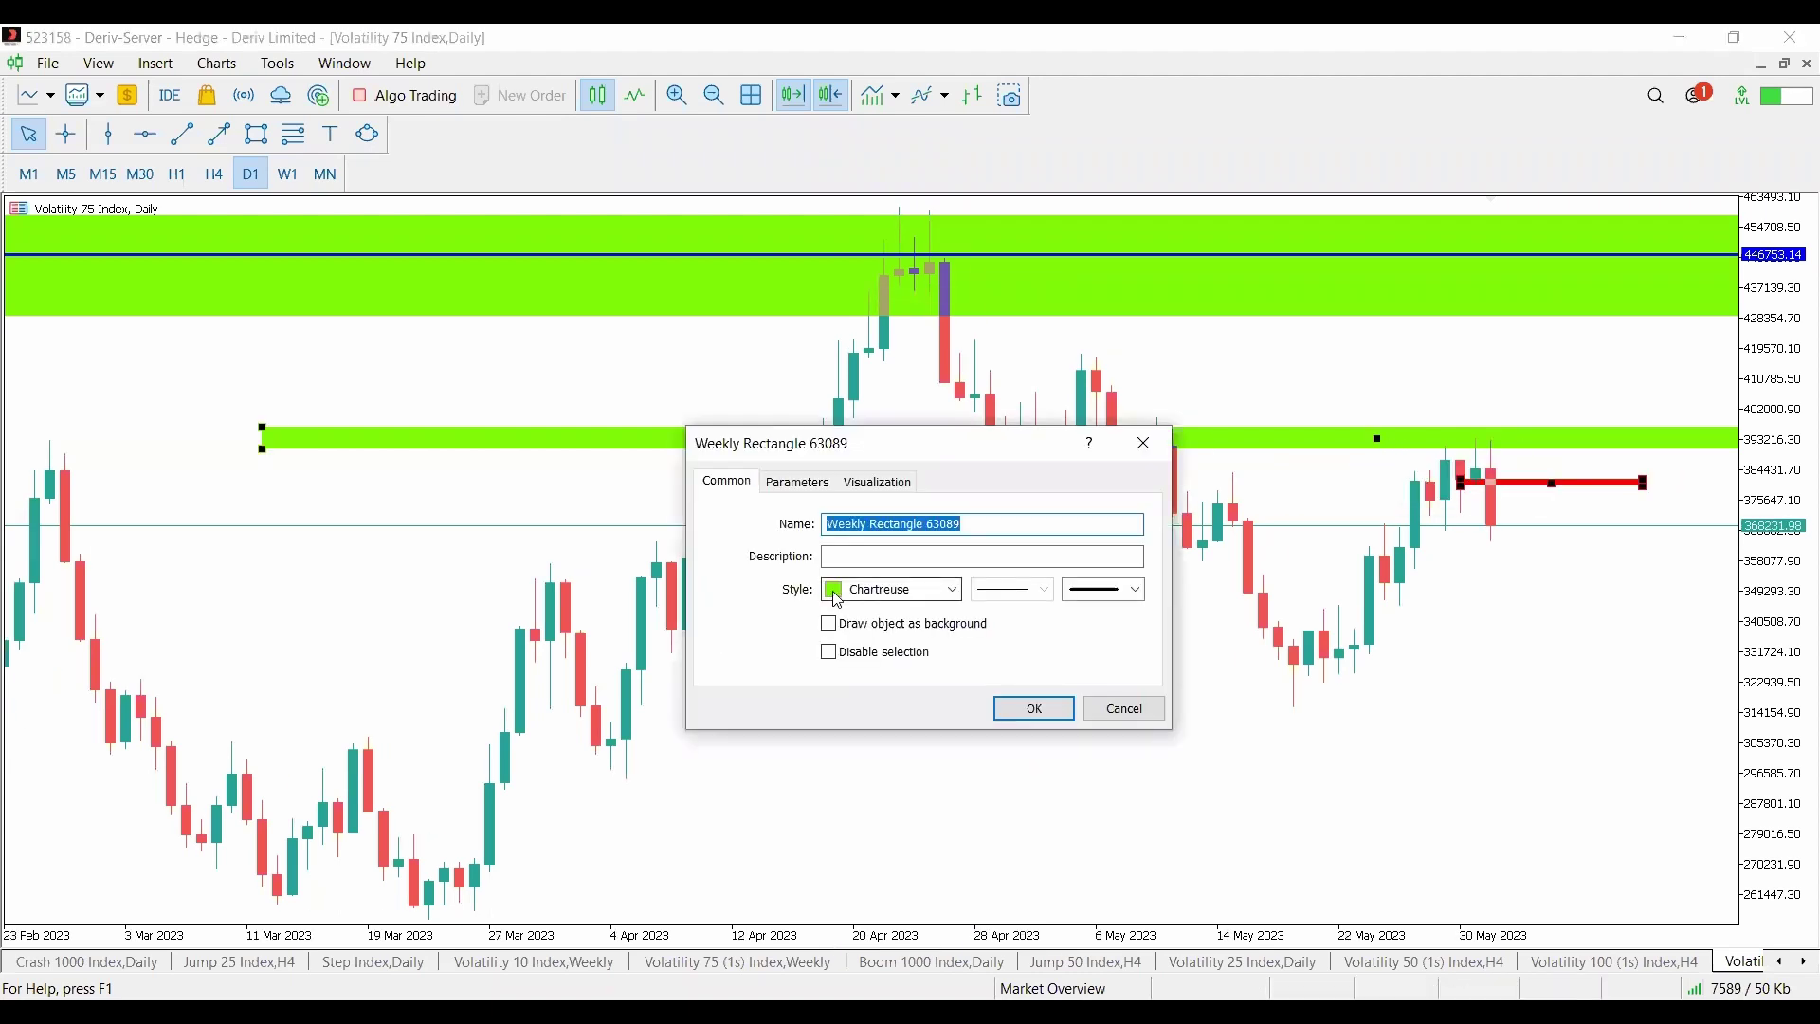
left_click(951, 589)
left_click(944, 733)
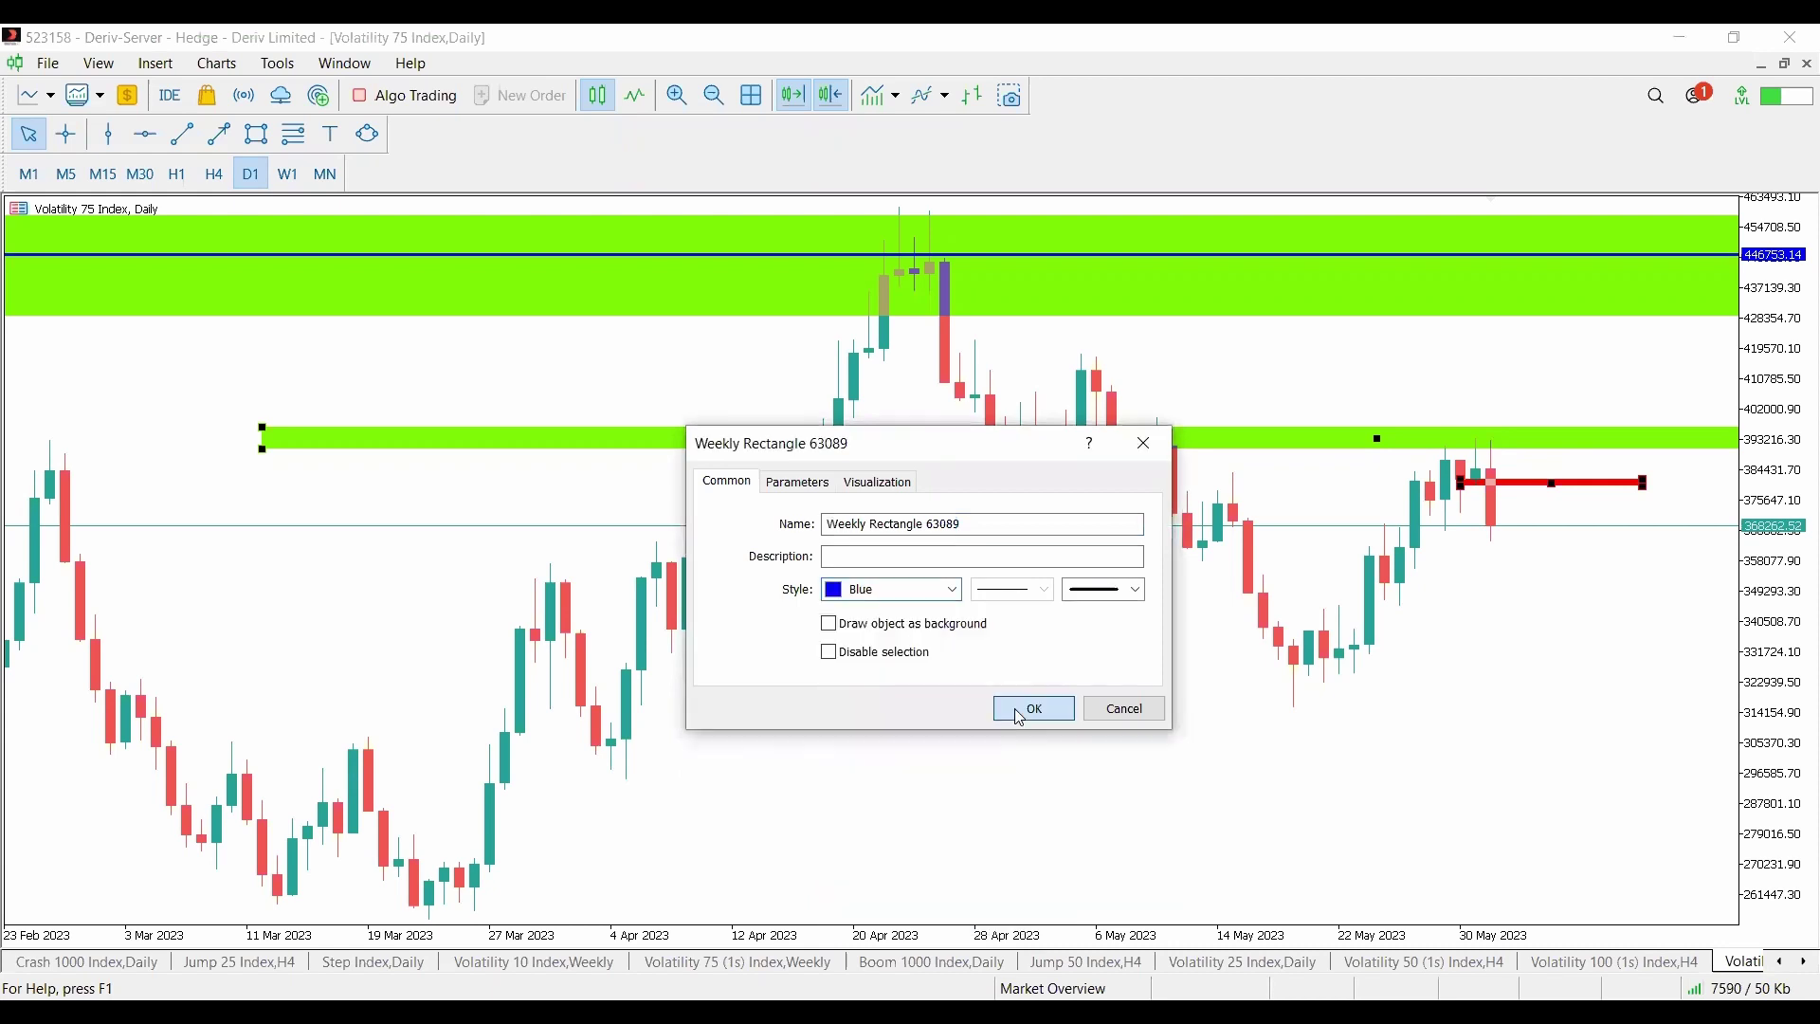
left_click(1033, 708)
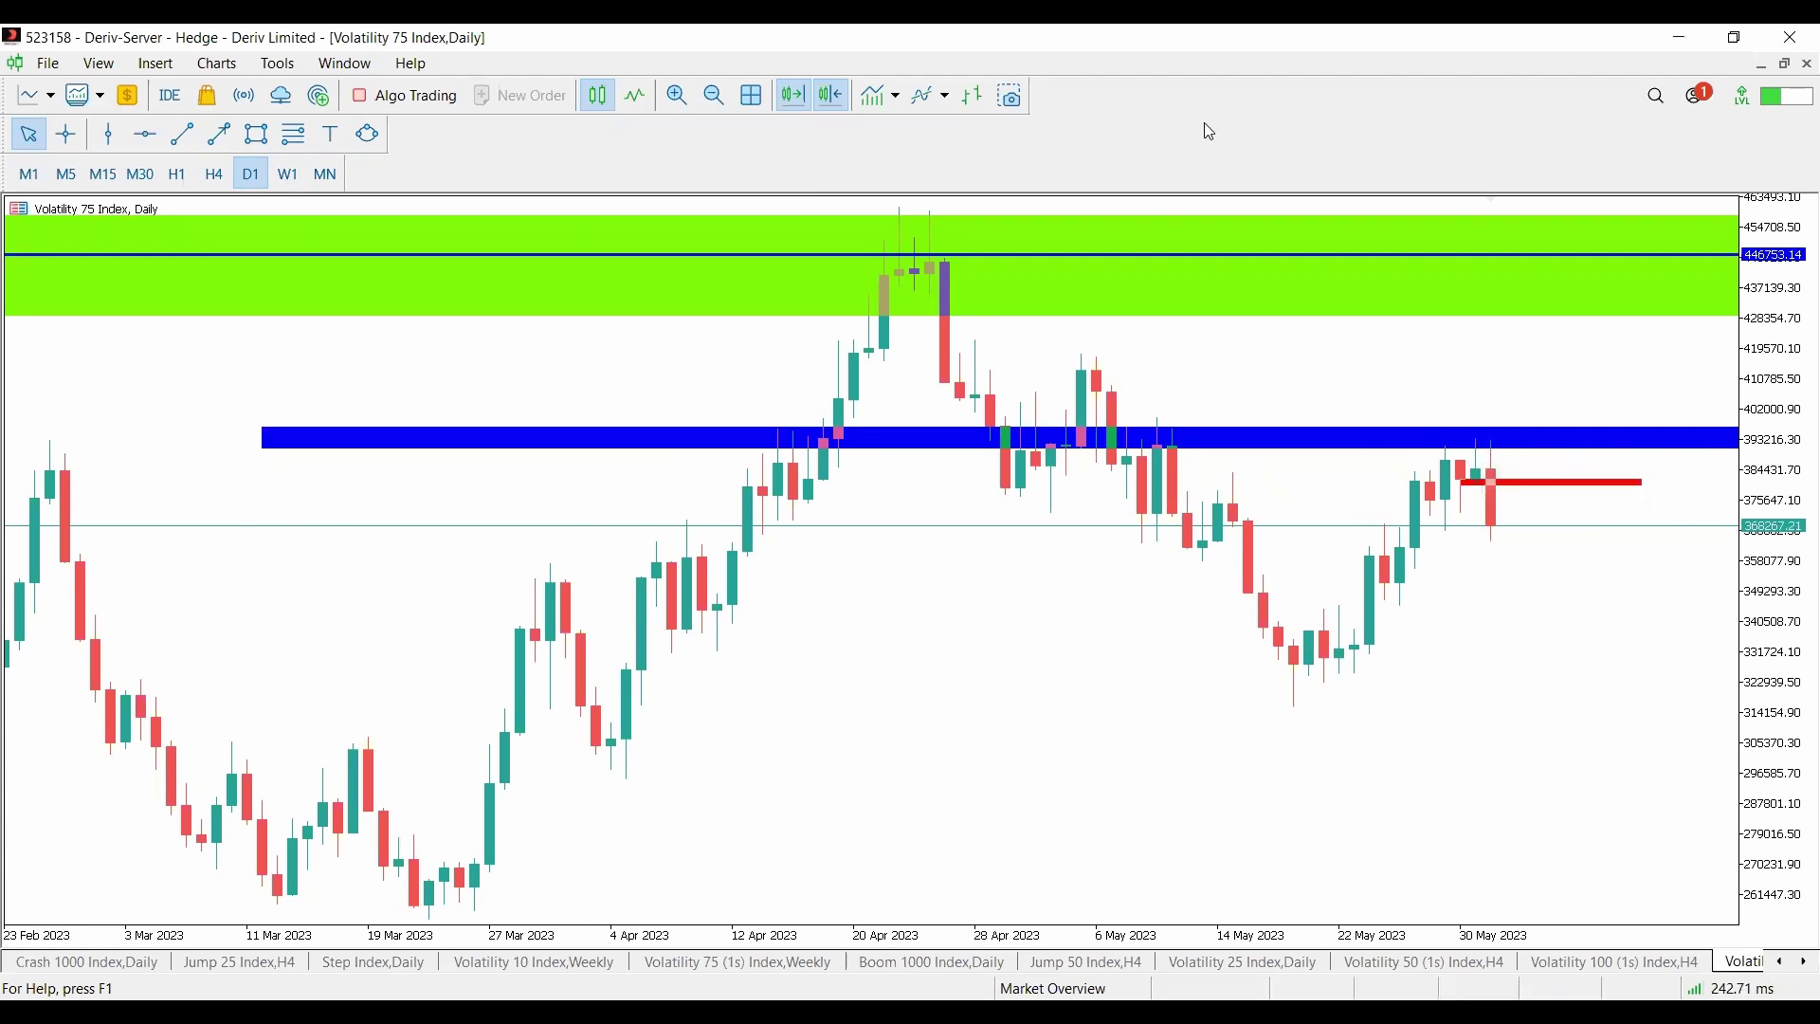
left_click_drag(897, 675, 989, 645)
left_click_drag(1032, 667, 1156, 653)
left_click_drag(1190, 635, 1283, 664)
left_click_drag(969, 771, 984, 846)
left_click_drag(972, 782, 986, 829)
left_click_drag(1122, 807, 1164, 802)
mouse_move(1209, 792)
left_mouse_down()
mouse_move(1261, 787)
mouse_move(1313, 857)
left_mouse_up()
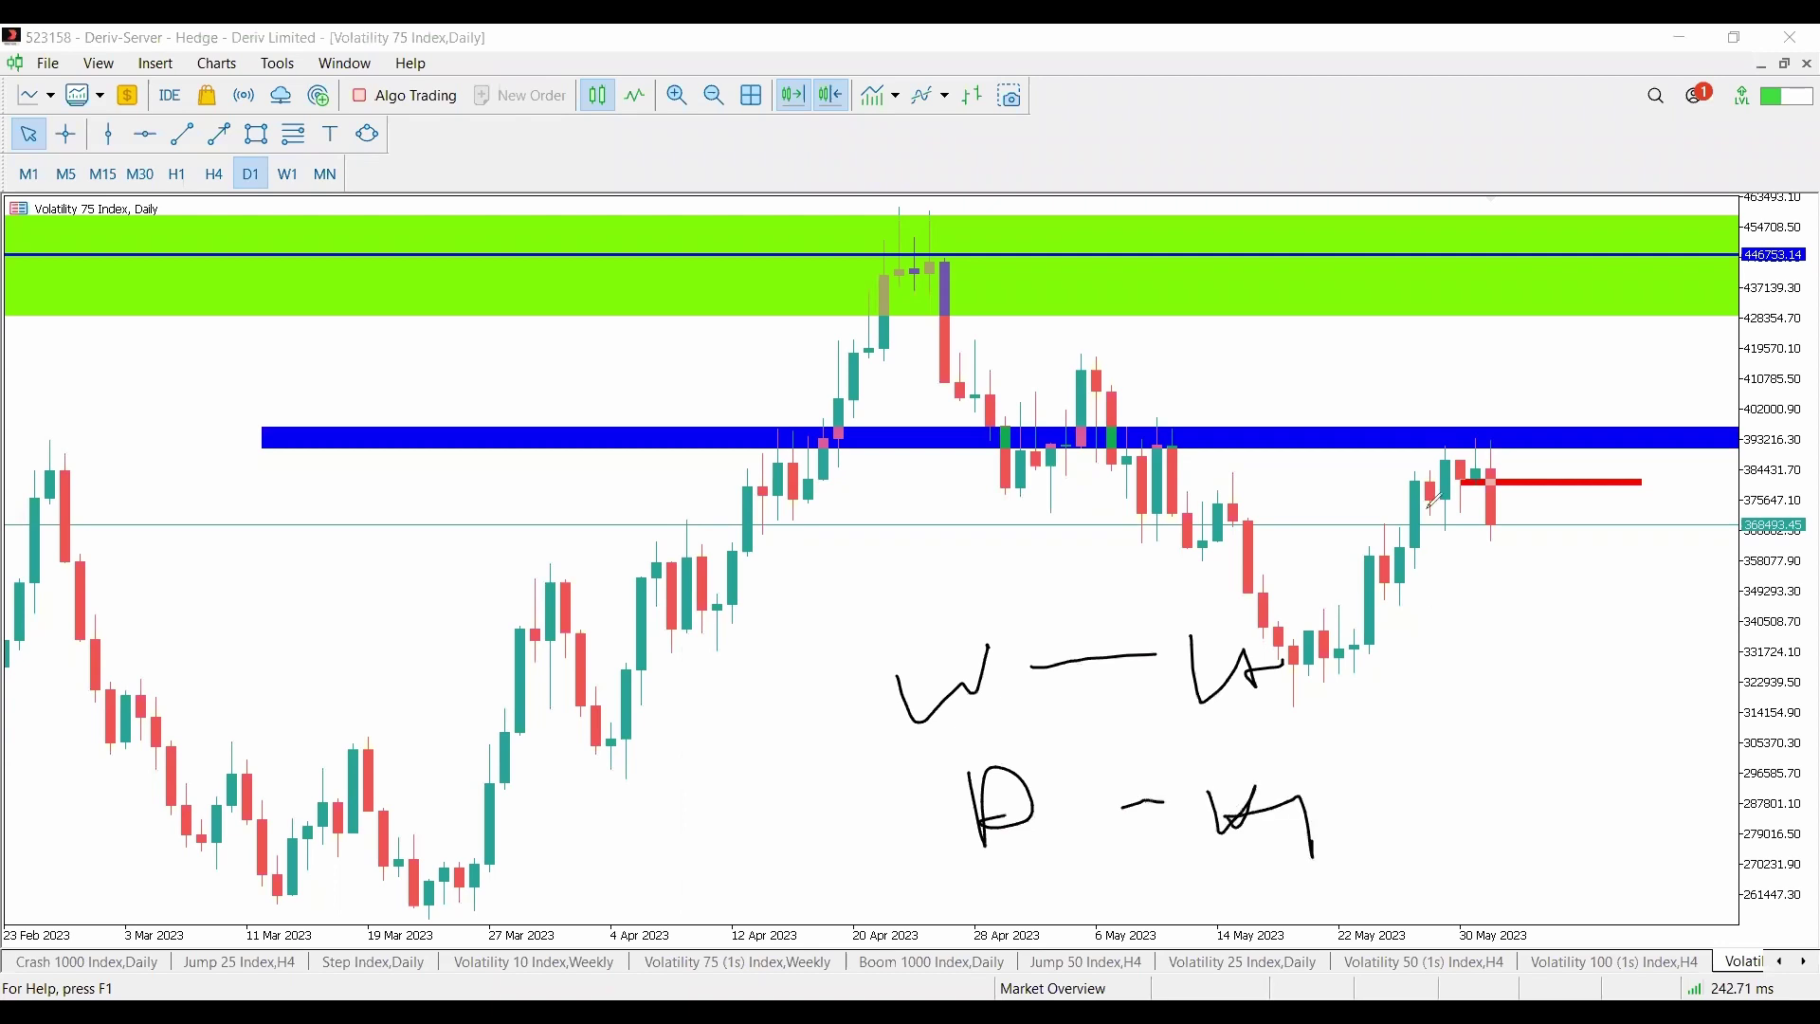
mouse_move(1487, 426)
left_mouse_down()
mouse_move(1515, 411)
mouse_move(1471, 420)
left_mouse_up()
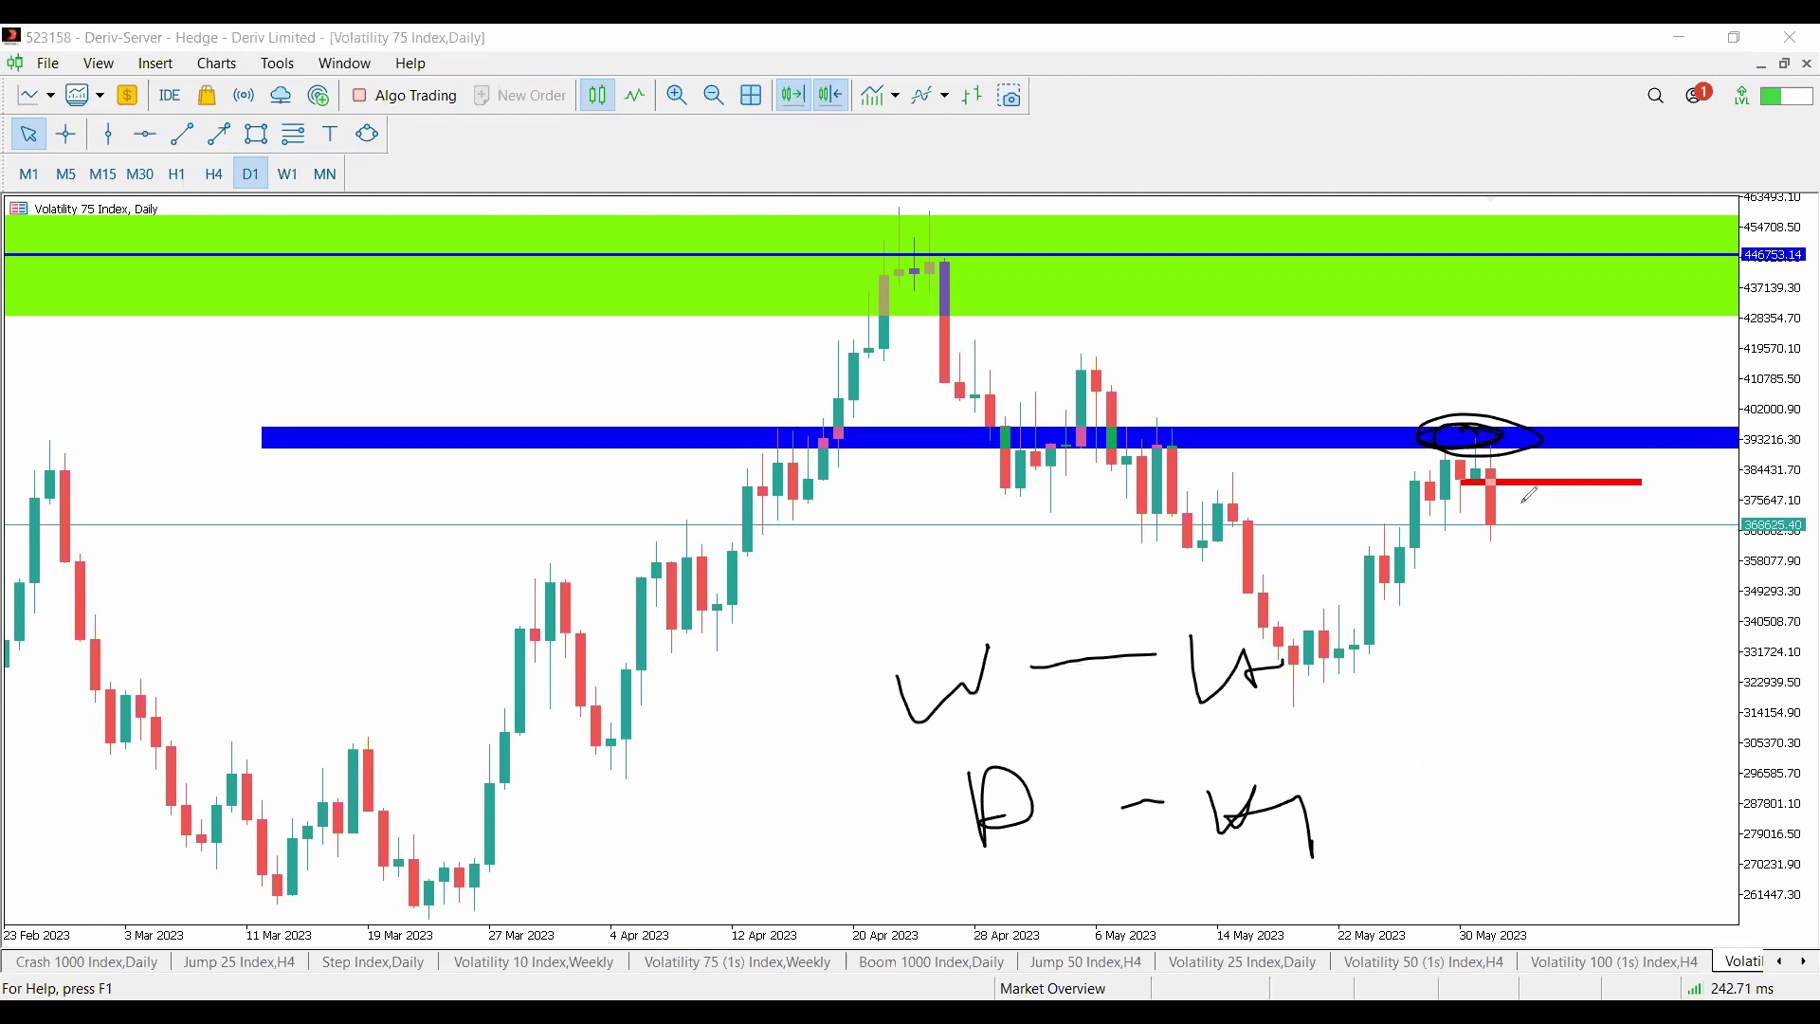
left_click_drag(1521, 474, 1537, 484)
key("Escape")
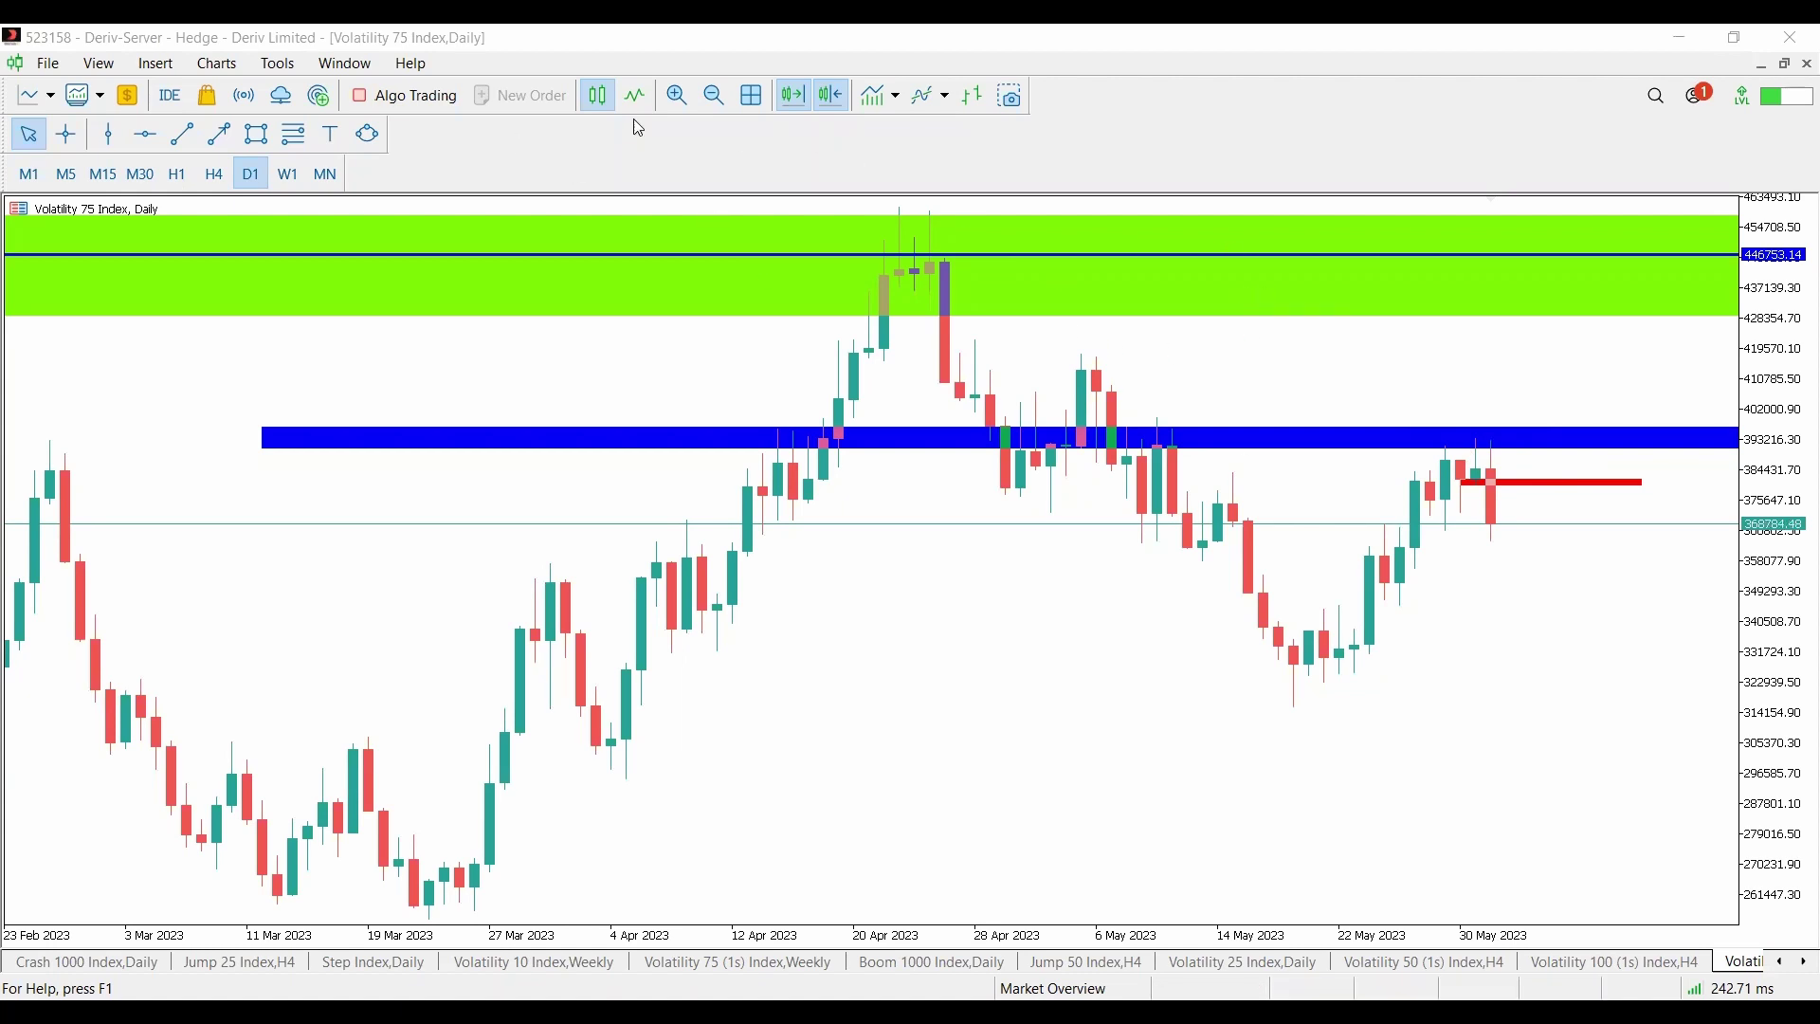
Zoom out to about a year of daily history, sketch green-zone rejections and the drop, then clear them
key("minus")
key("minus")
key("minus")
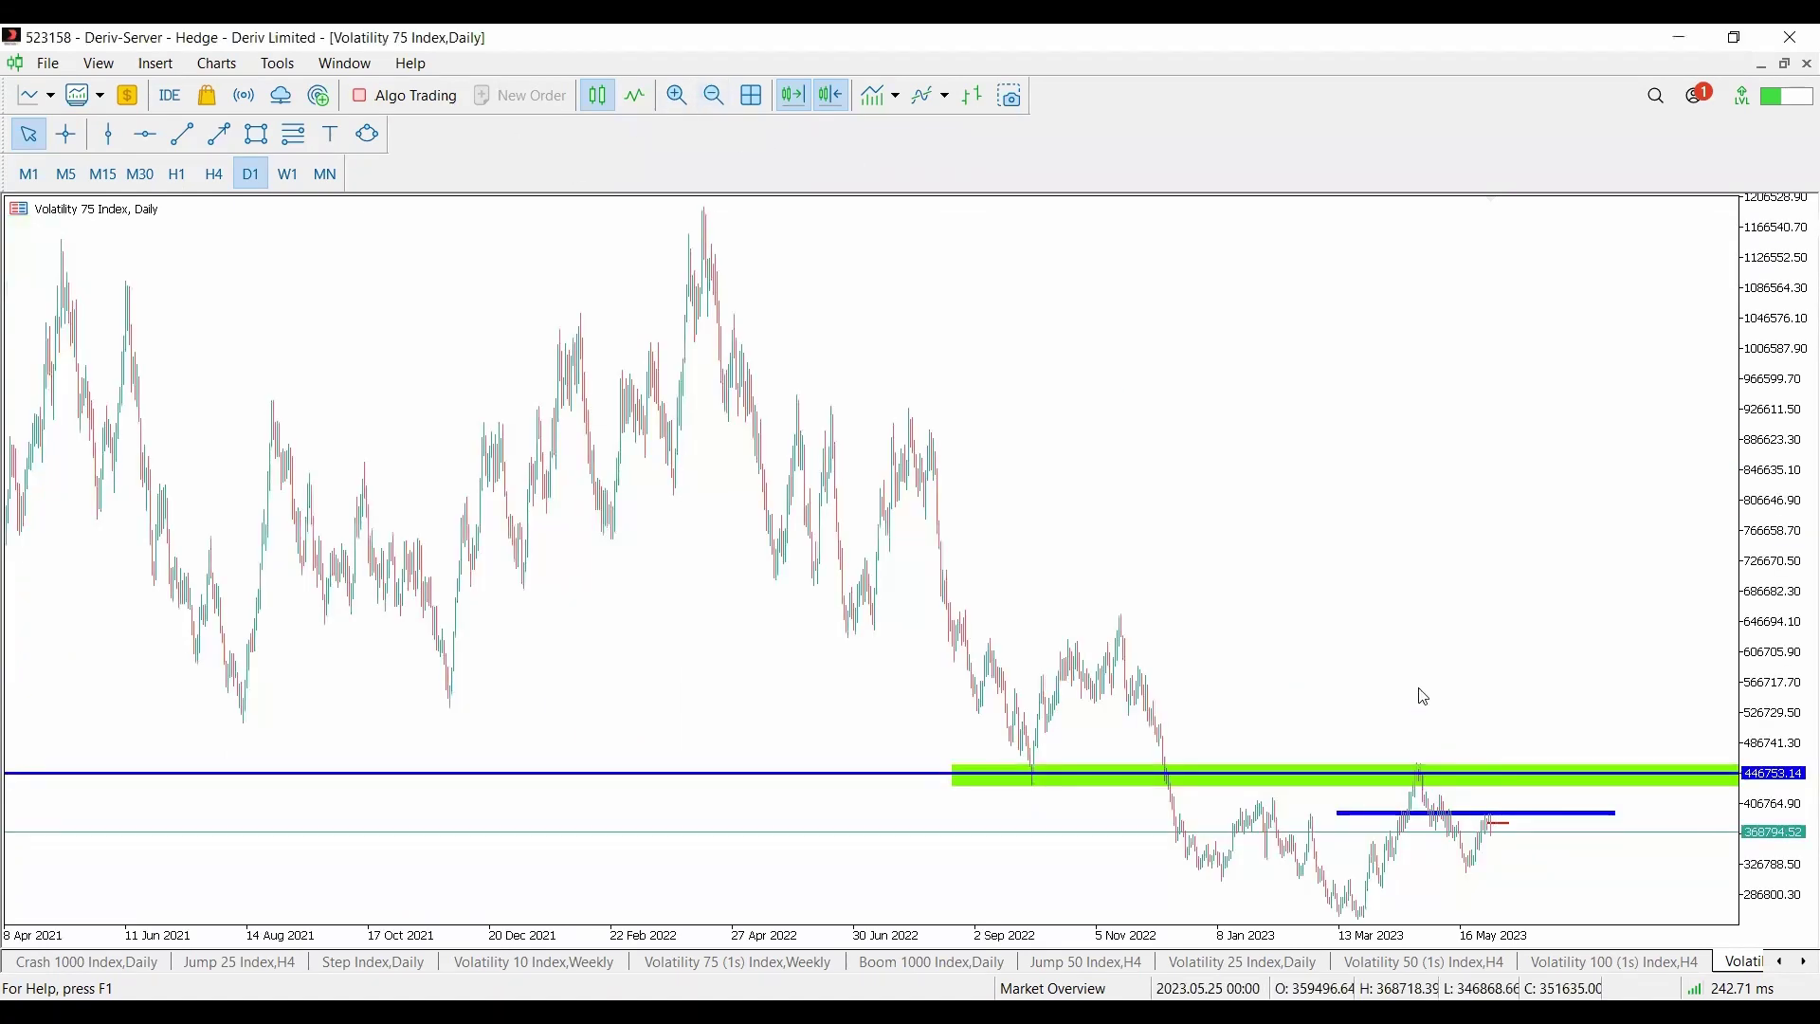
key("plus")
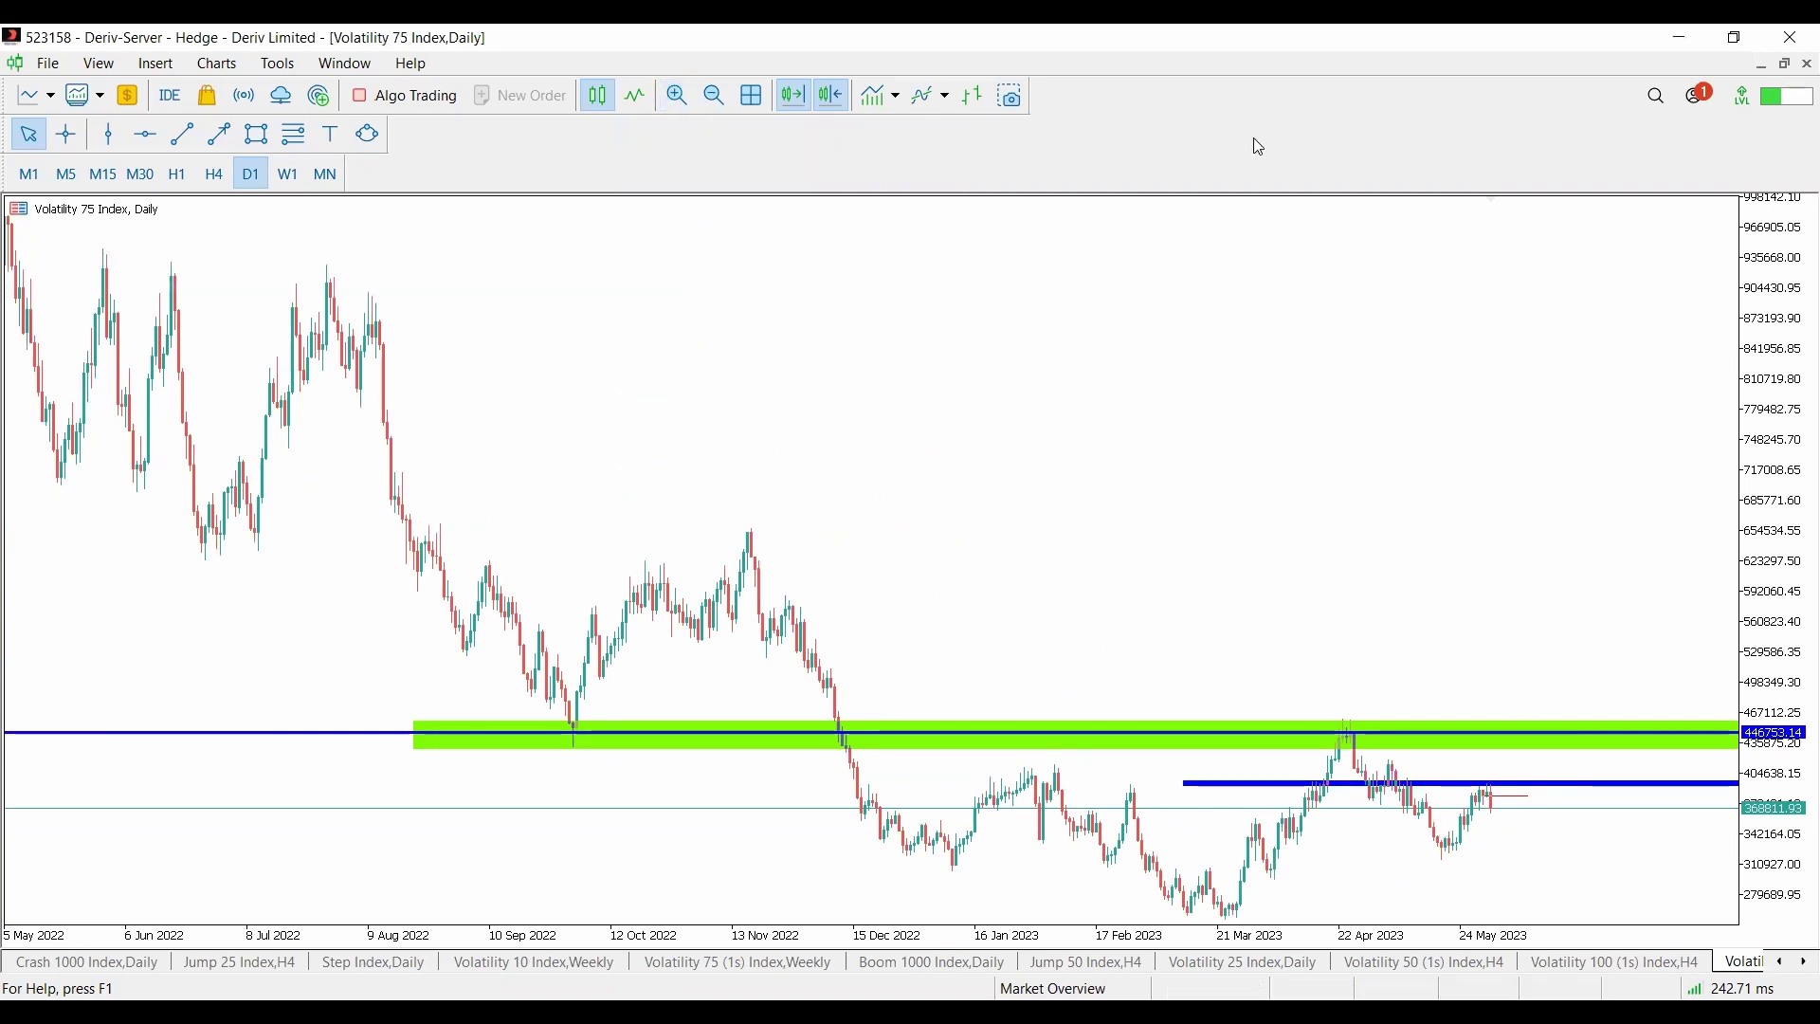
left_click_drag(1304, 602, 1386, 697)
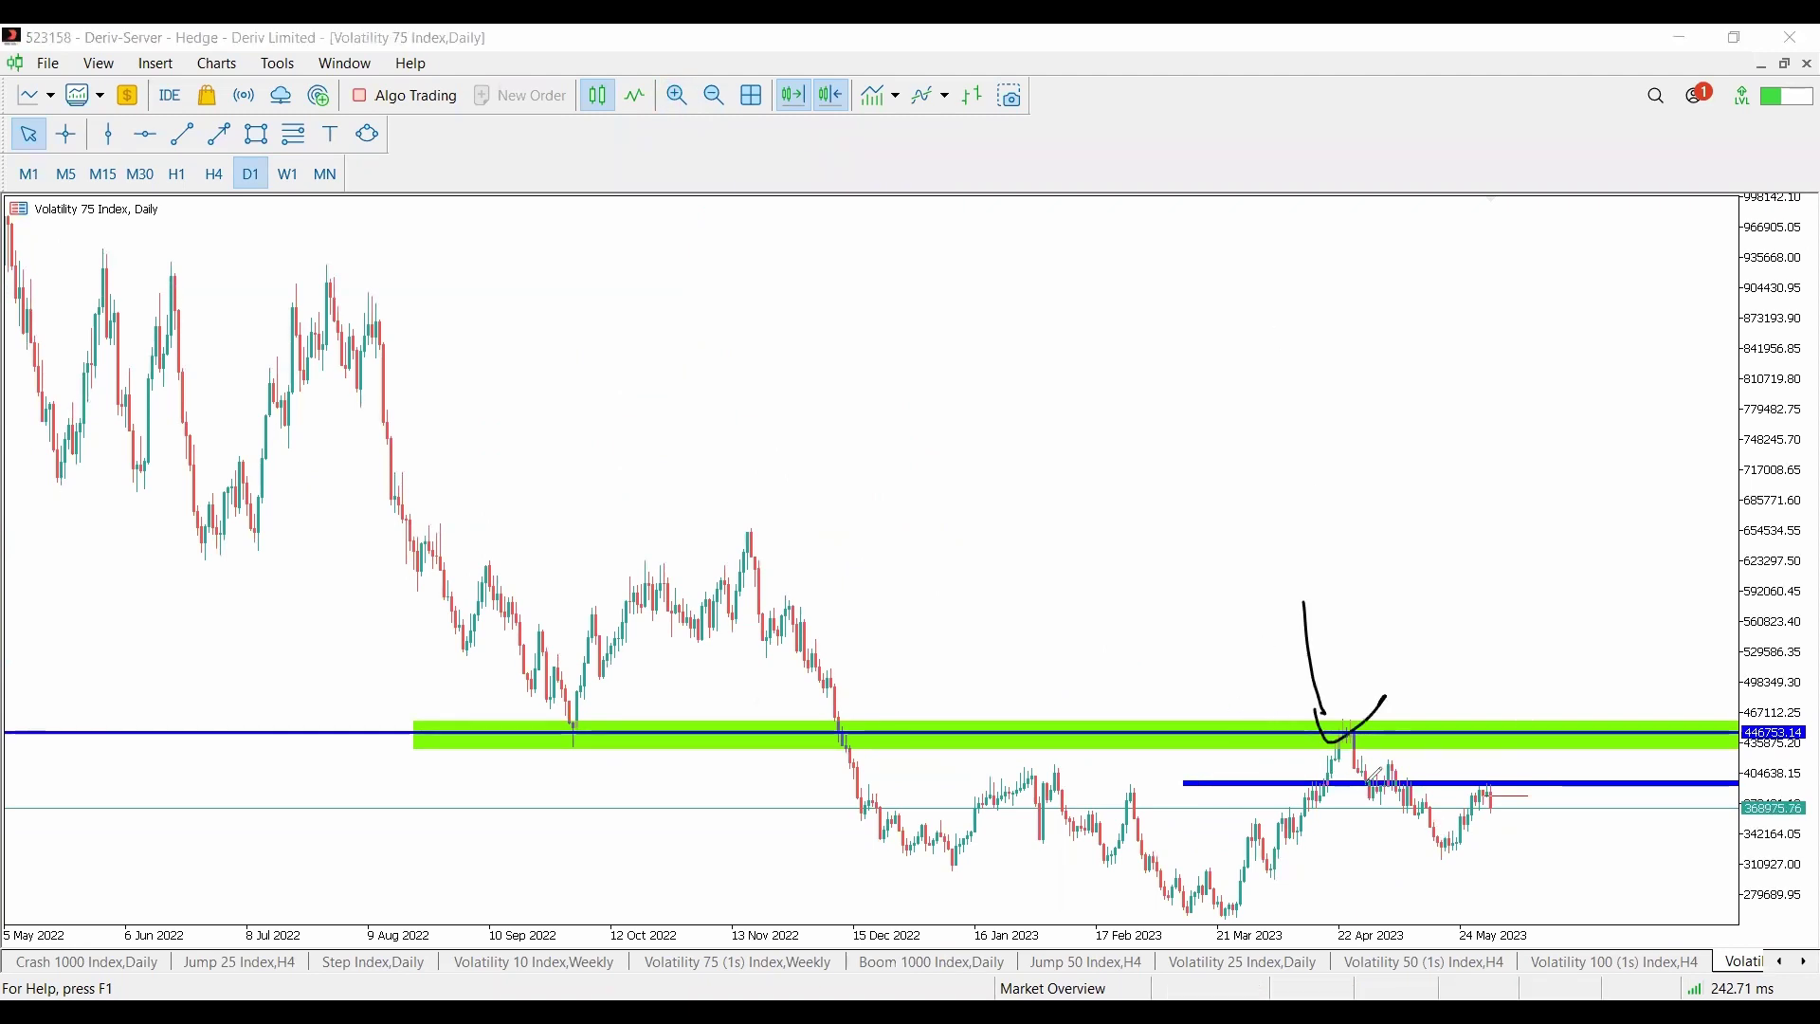
mouse_move(1479, 731)
left_mouse_down()
mouse_move(1414, 783)
mouse_move(1559, 778)
left_mouse_up()
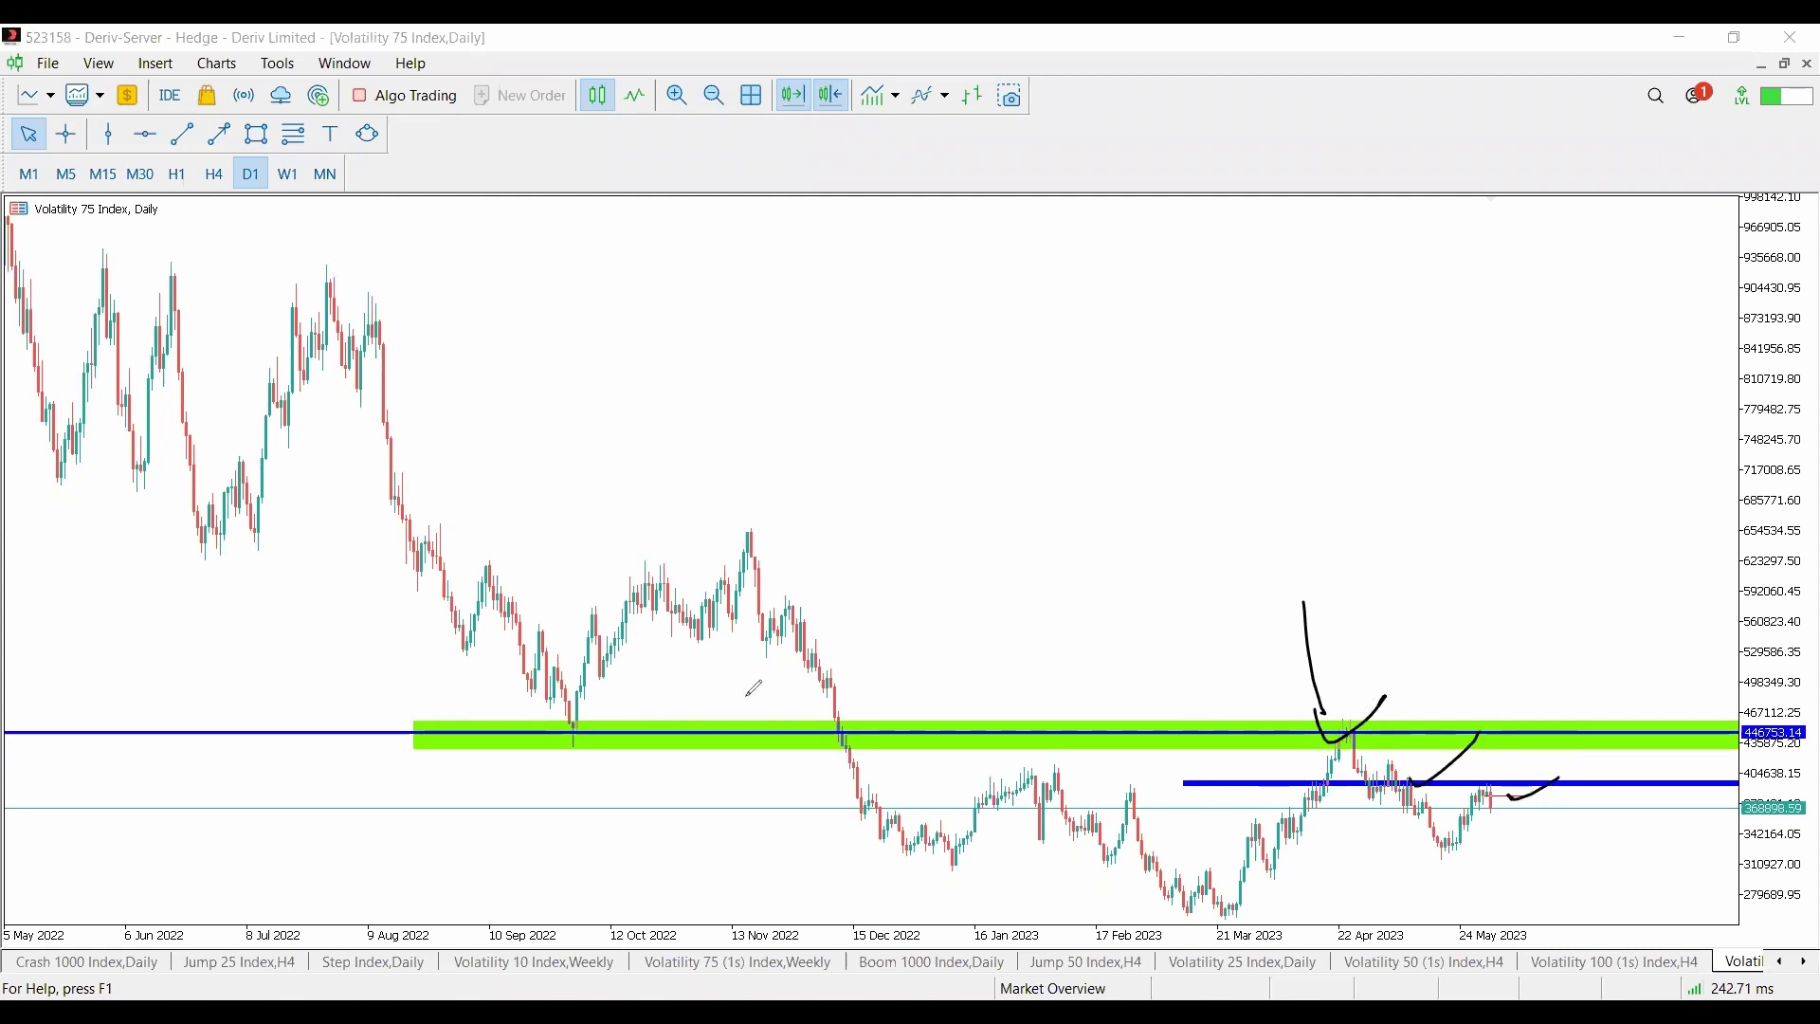
mouse_move(1152, 672)
left_mouse_down()
mouse_move(1158, 738)
mouse_move(1195, 701)
left_mouse_up()
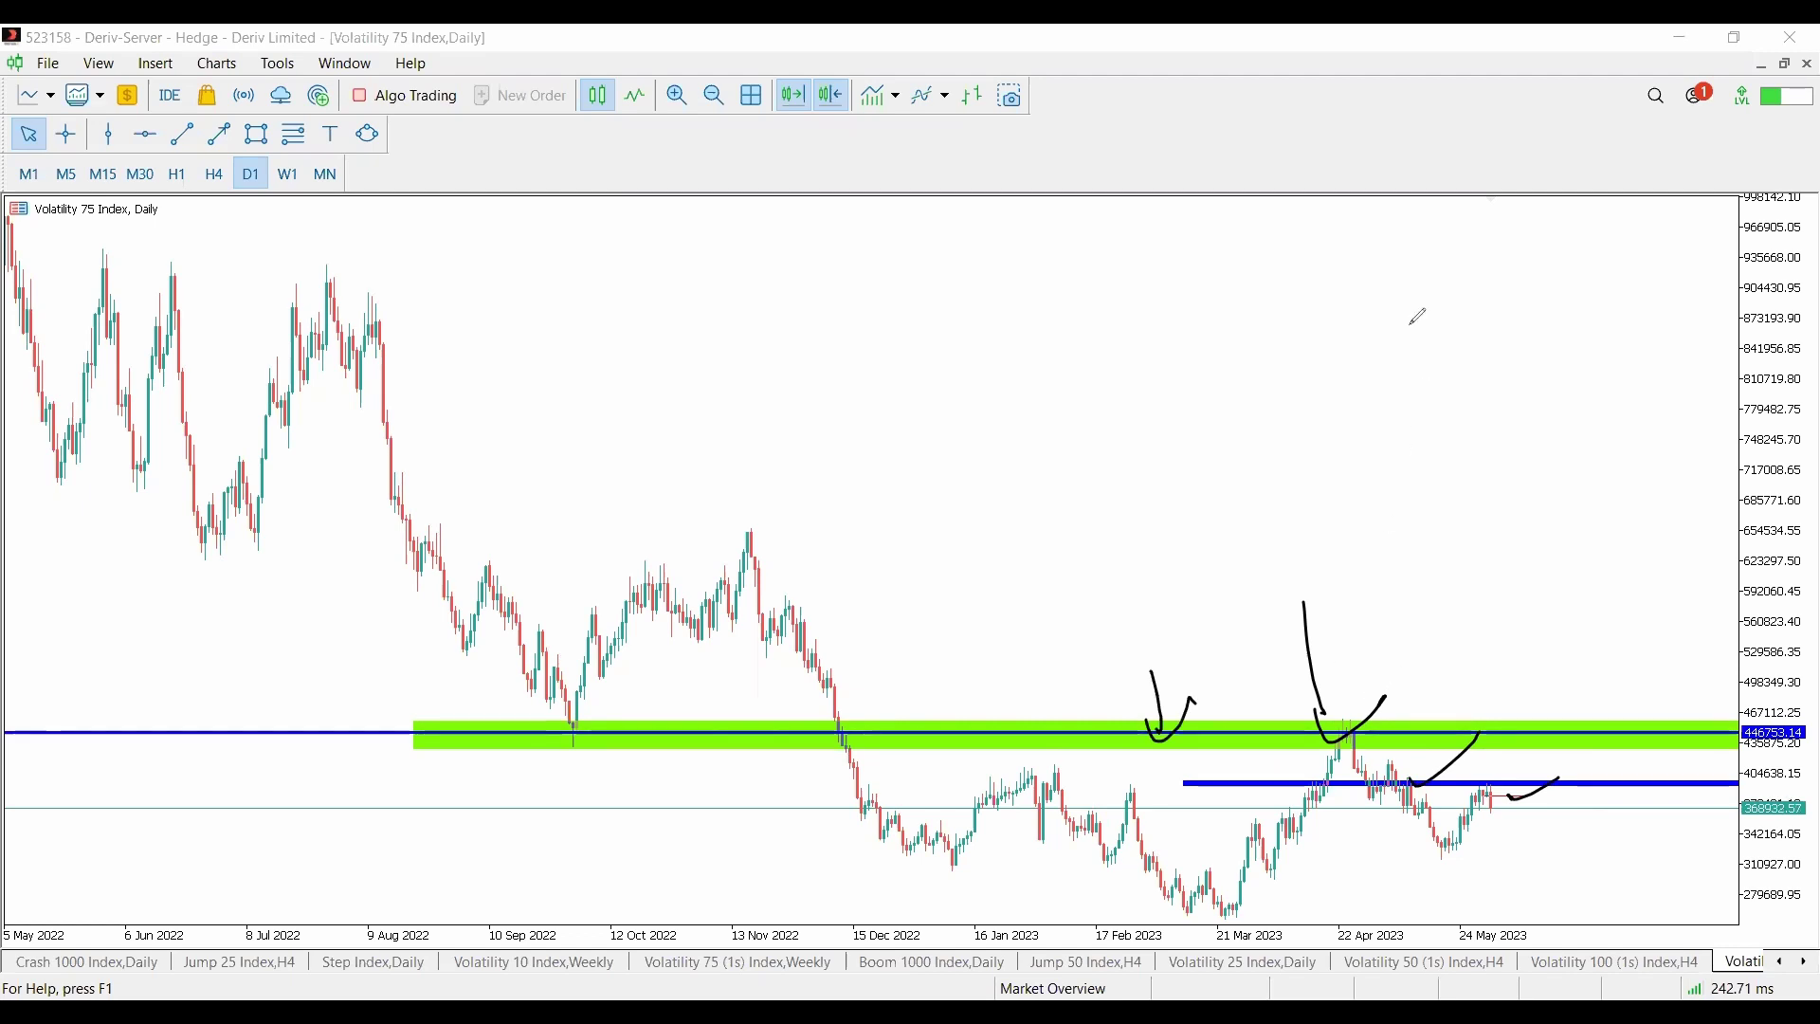
key("Escape")
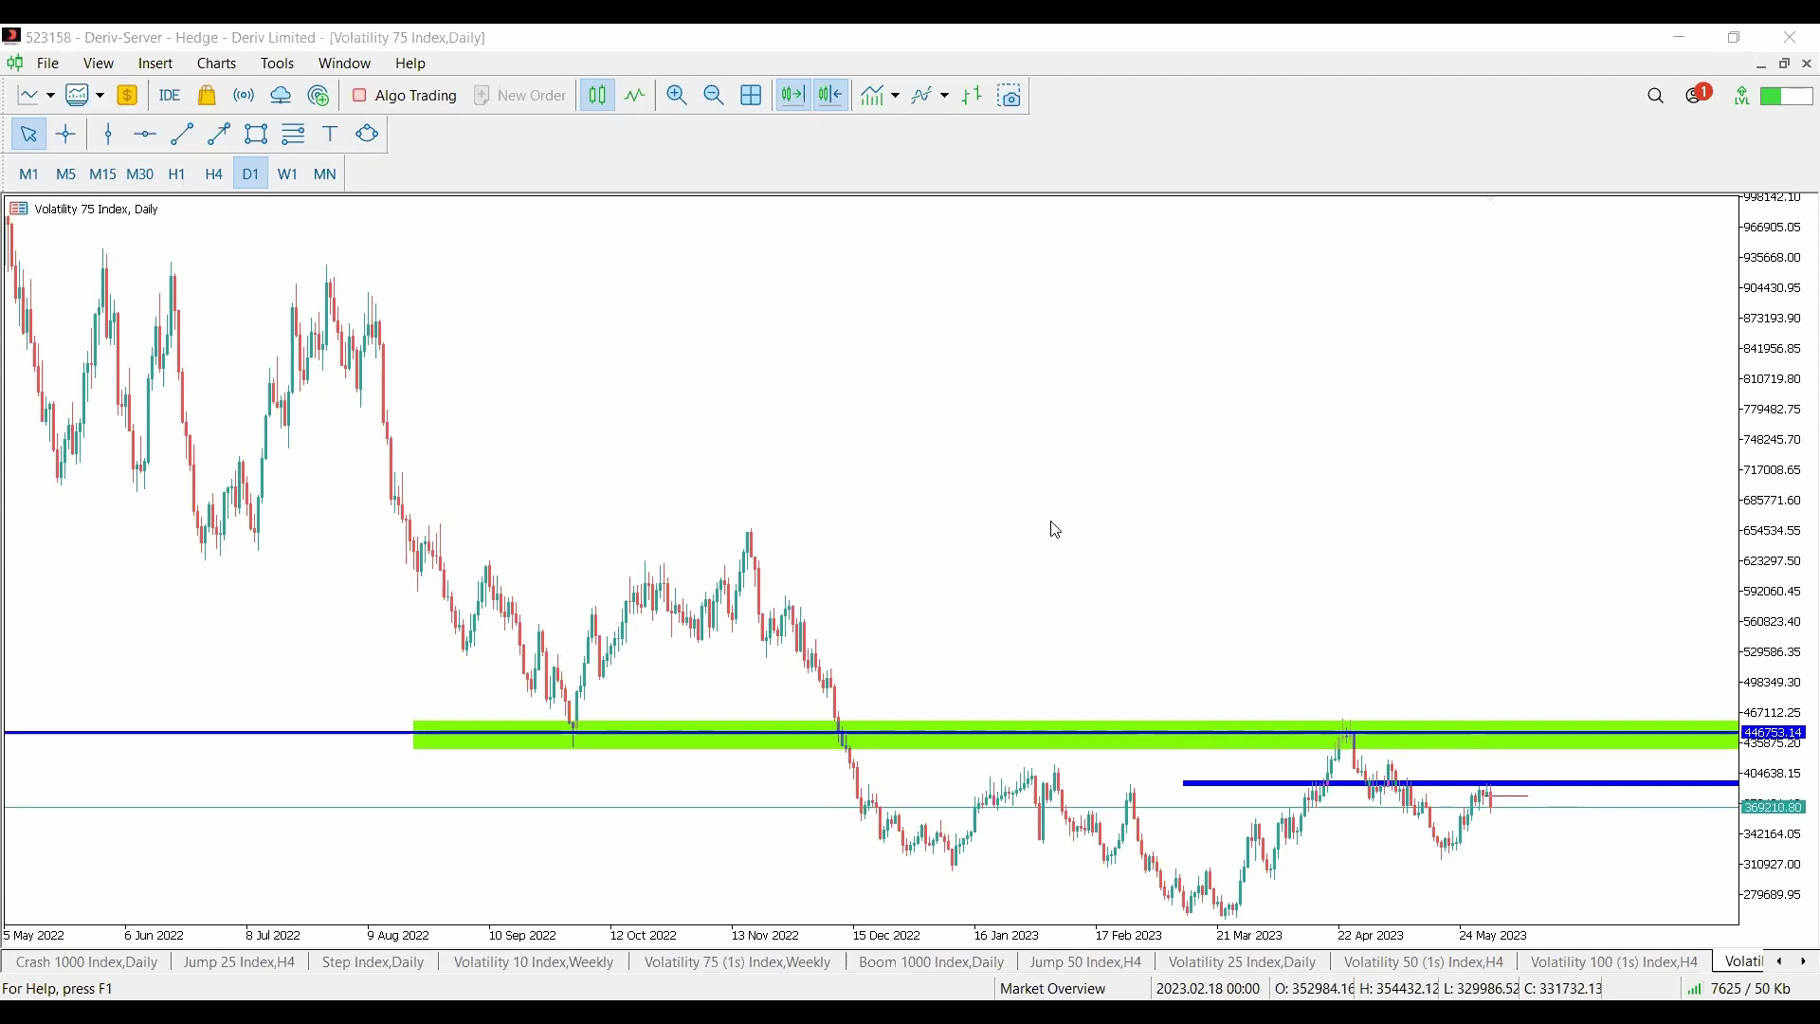
Switch to H4 and draw the upper wedge trendline across the late-May highs
left_click(214, 173)
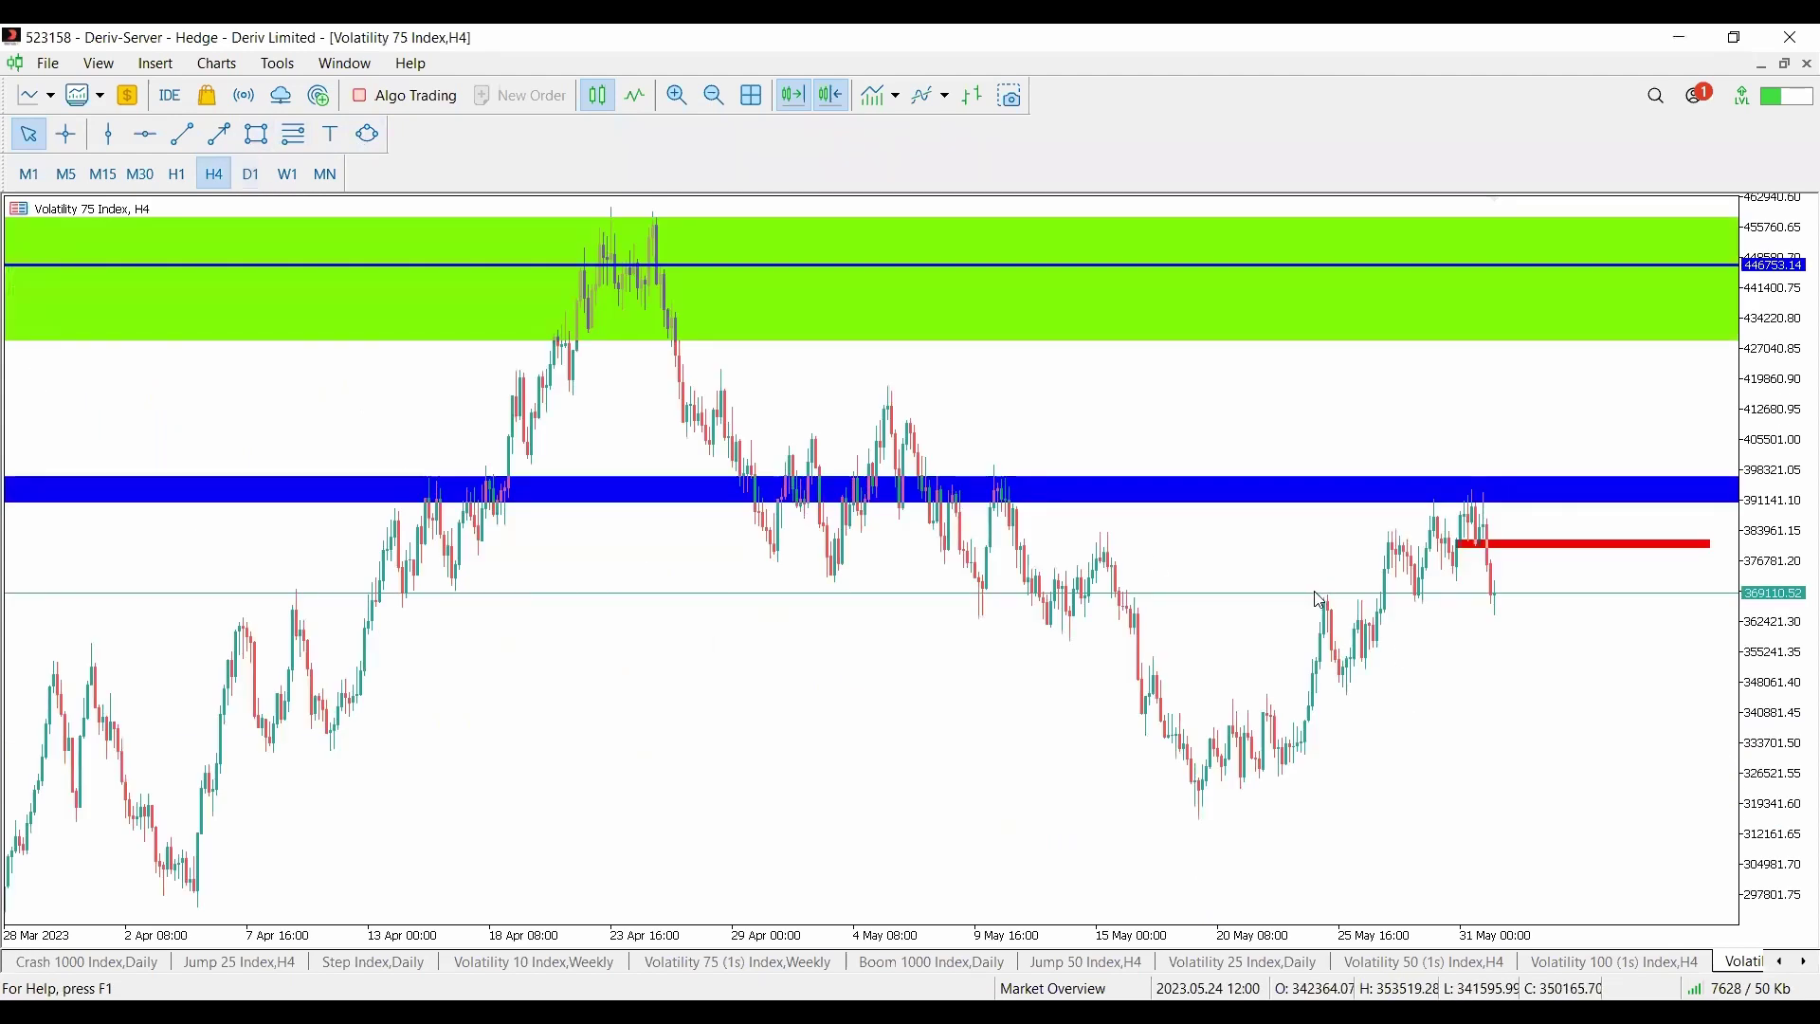
mouse_move(1304, 734)
left_mouse_down()
mouse_move(1343, 552)
mouse_move(1418, 613)
mouse_move(1441, 527)
mouse_move(1490, 519)
mouse_move(1484, 493)
left_mouse_up()
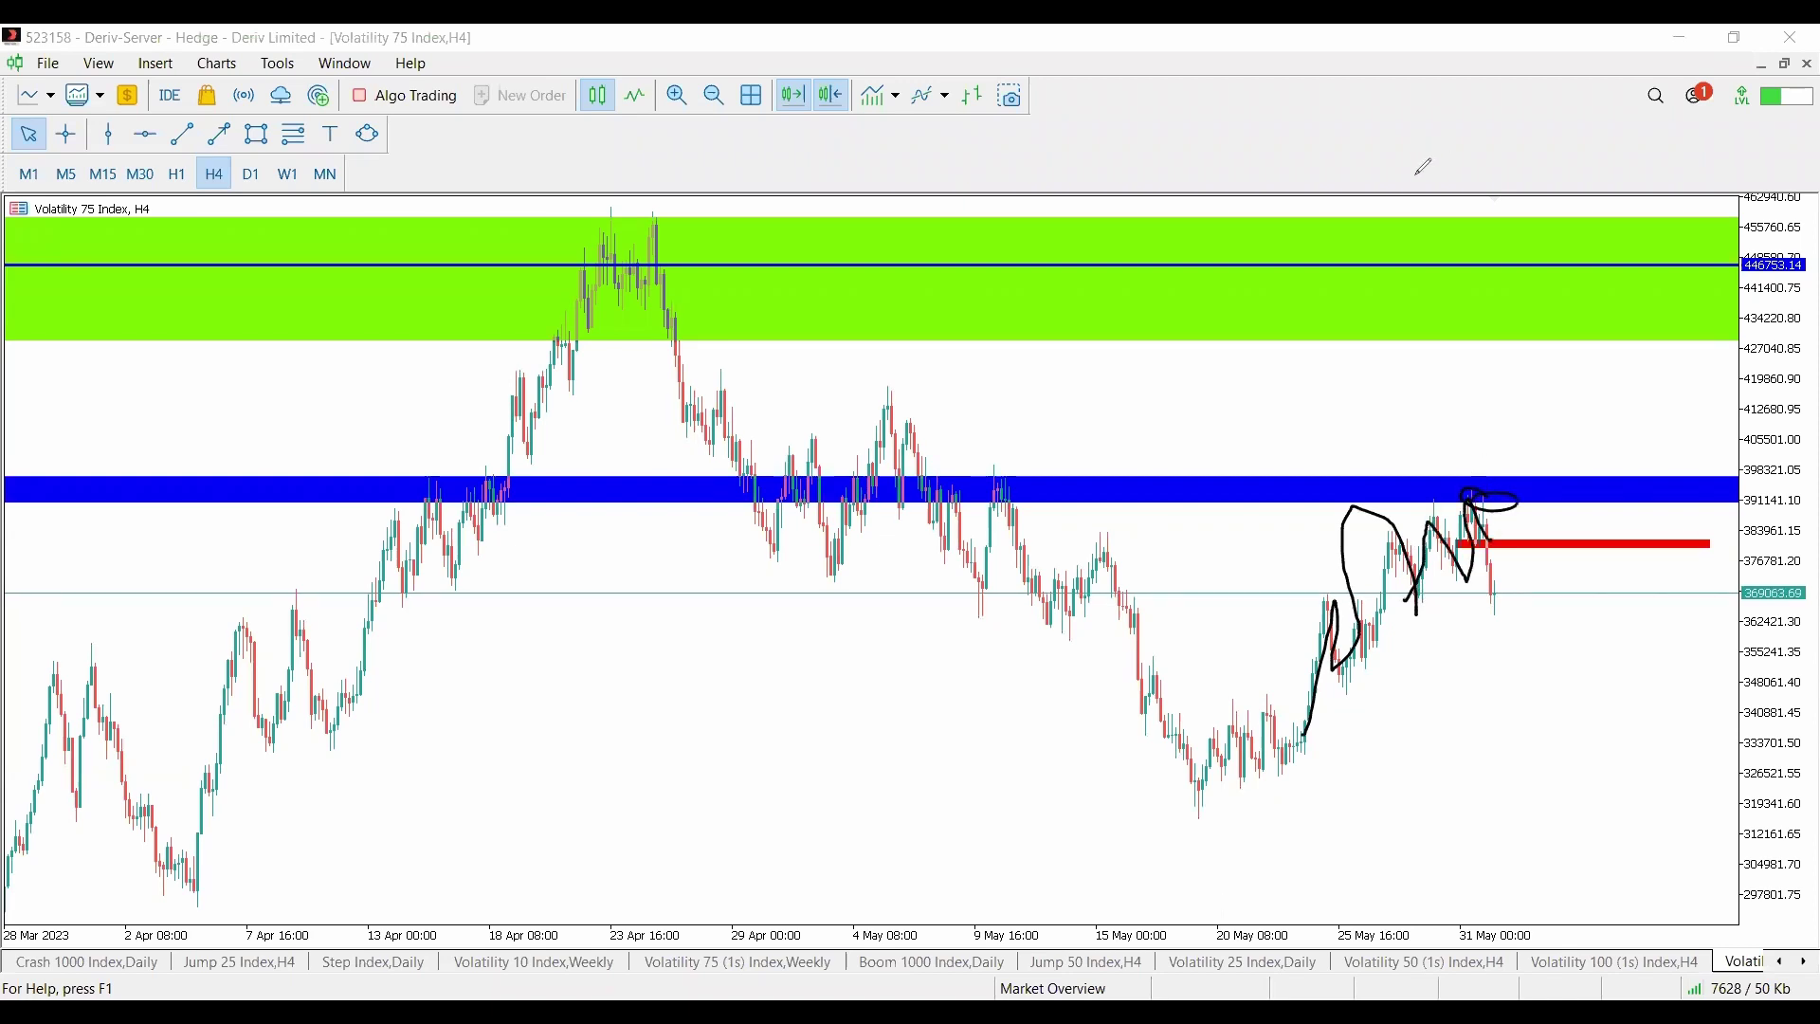
left_click(183, 134)
left_click_drag(1382, 533, 1509, 488)
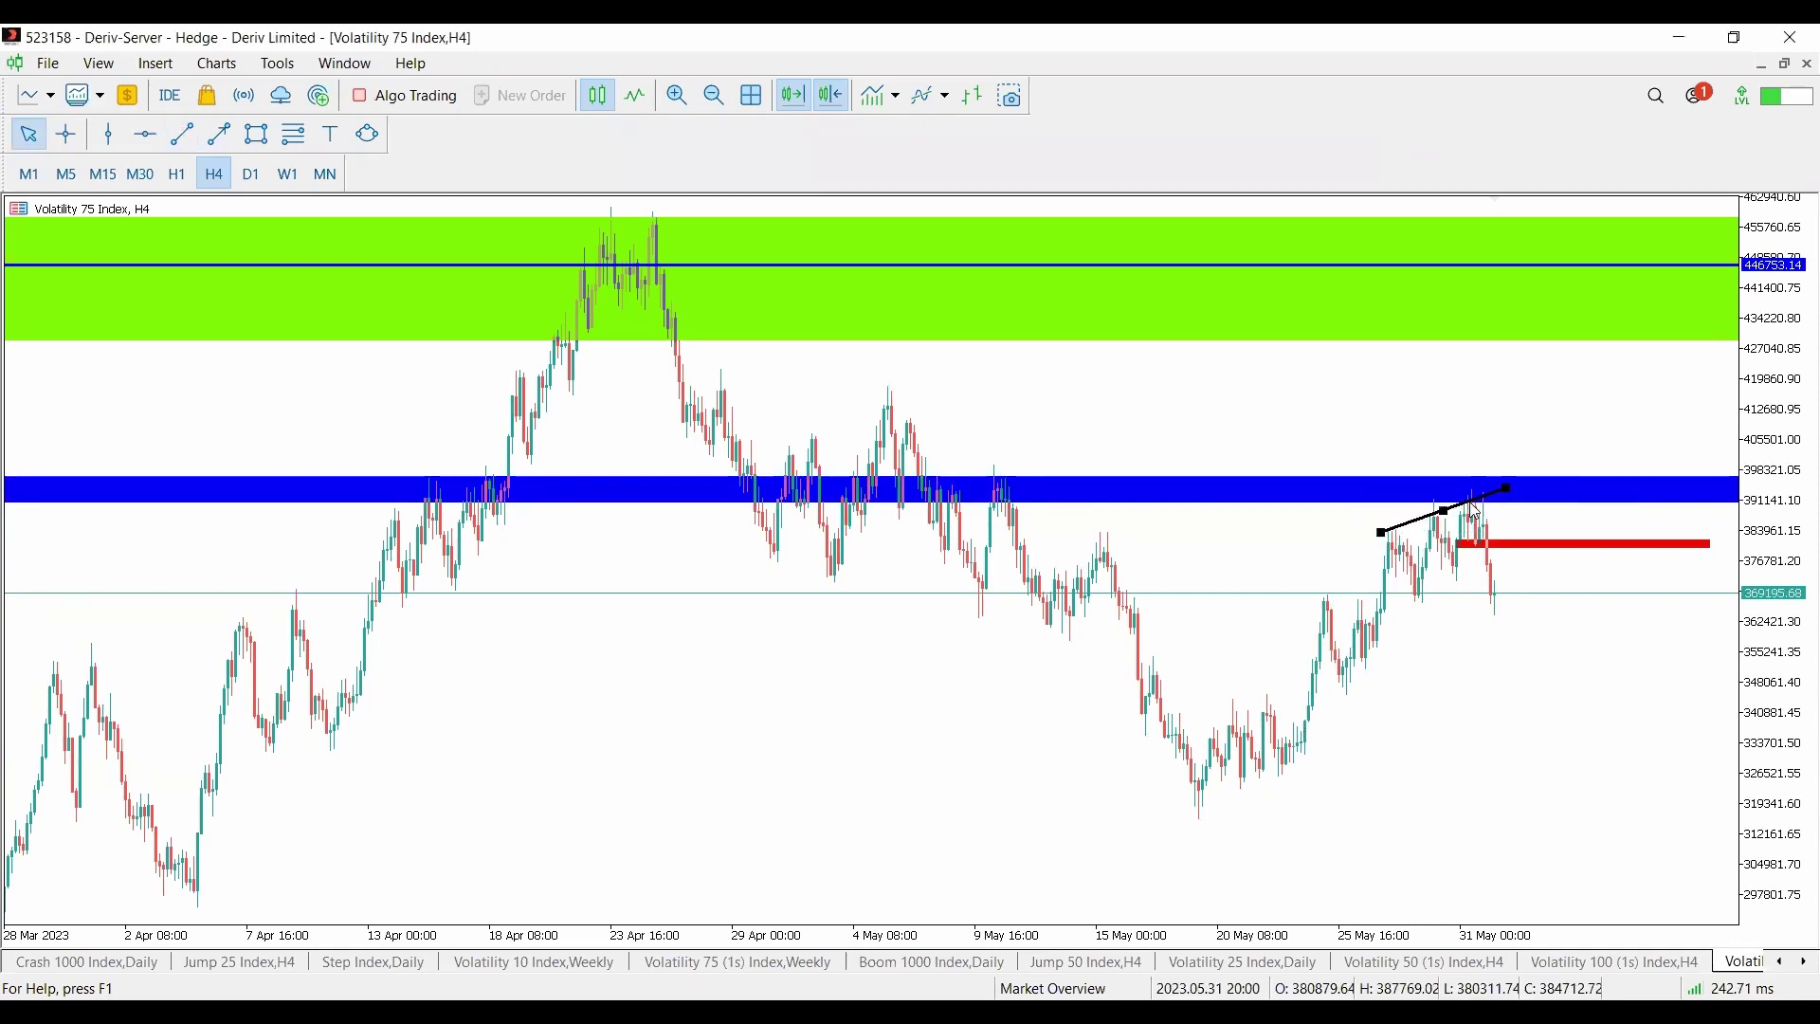
left_click(1309, 495)
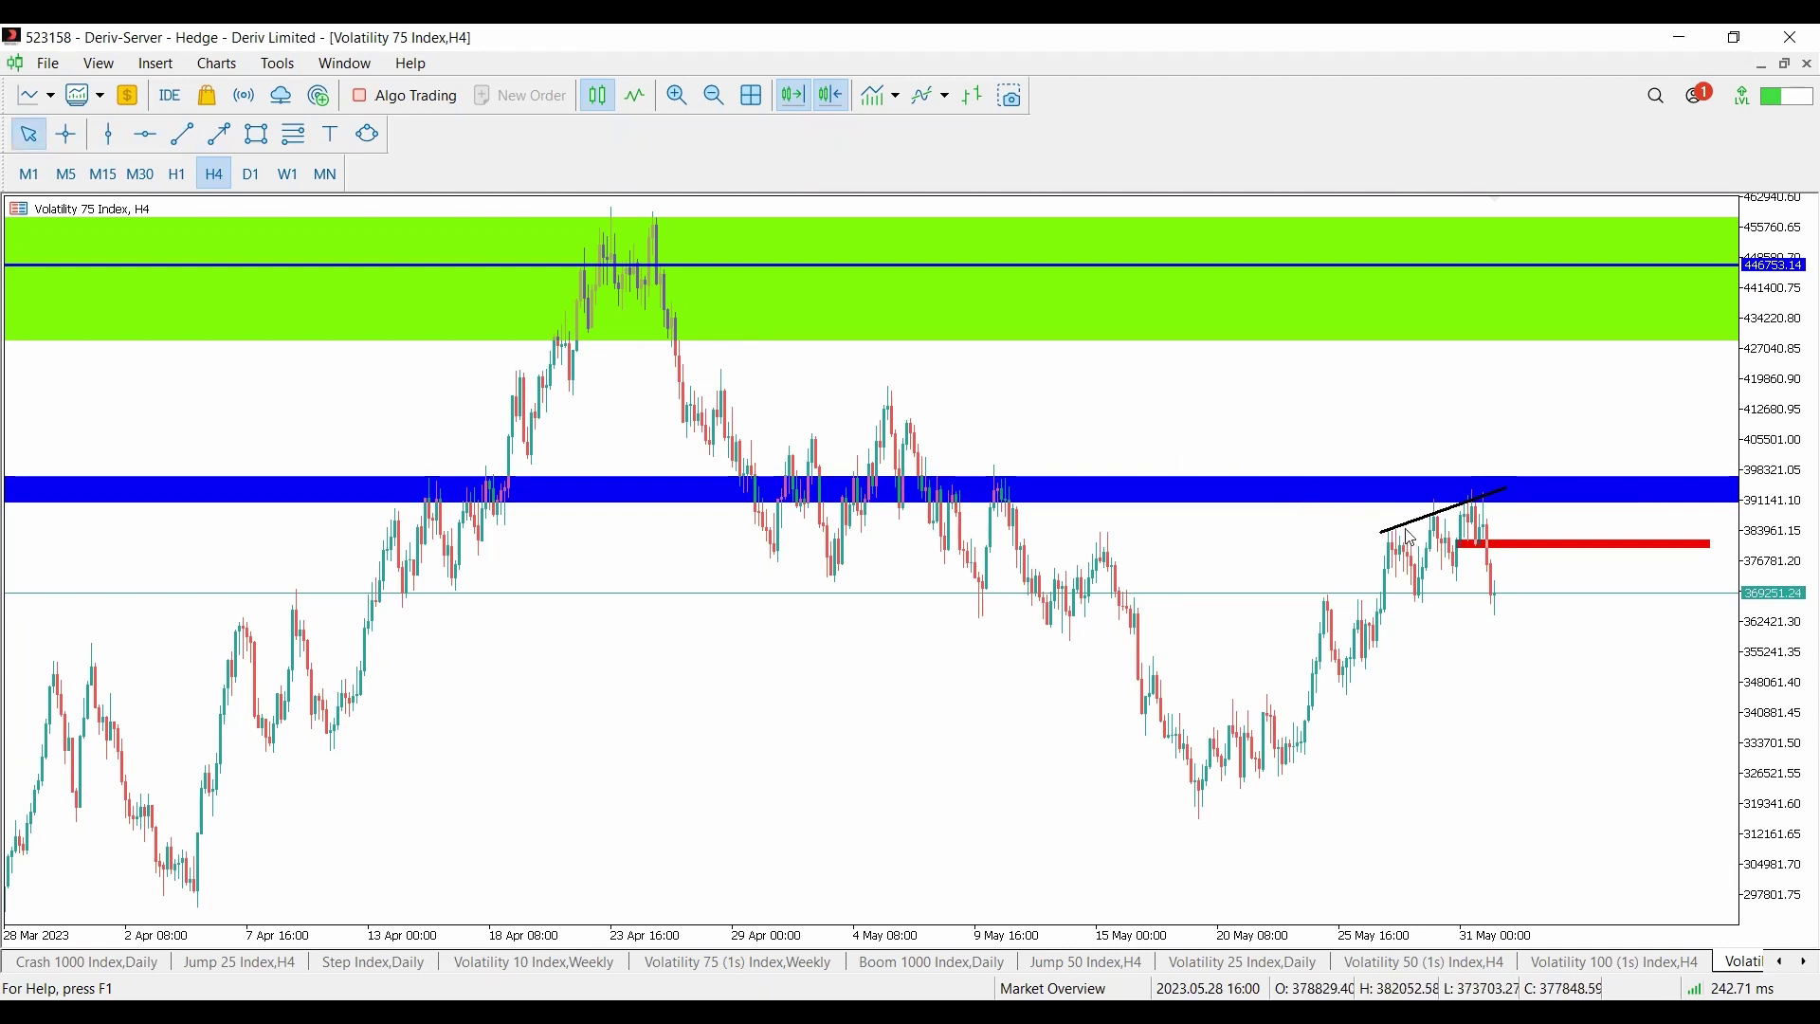
Draw the lower wedge trendline along the rising lows, then sketch and clear an expected drop
left_click(183, 133)
left_click_drag(1422, 599, 1526, 522)
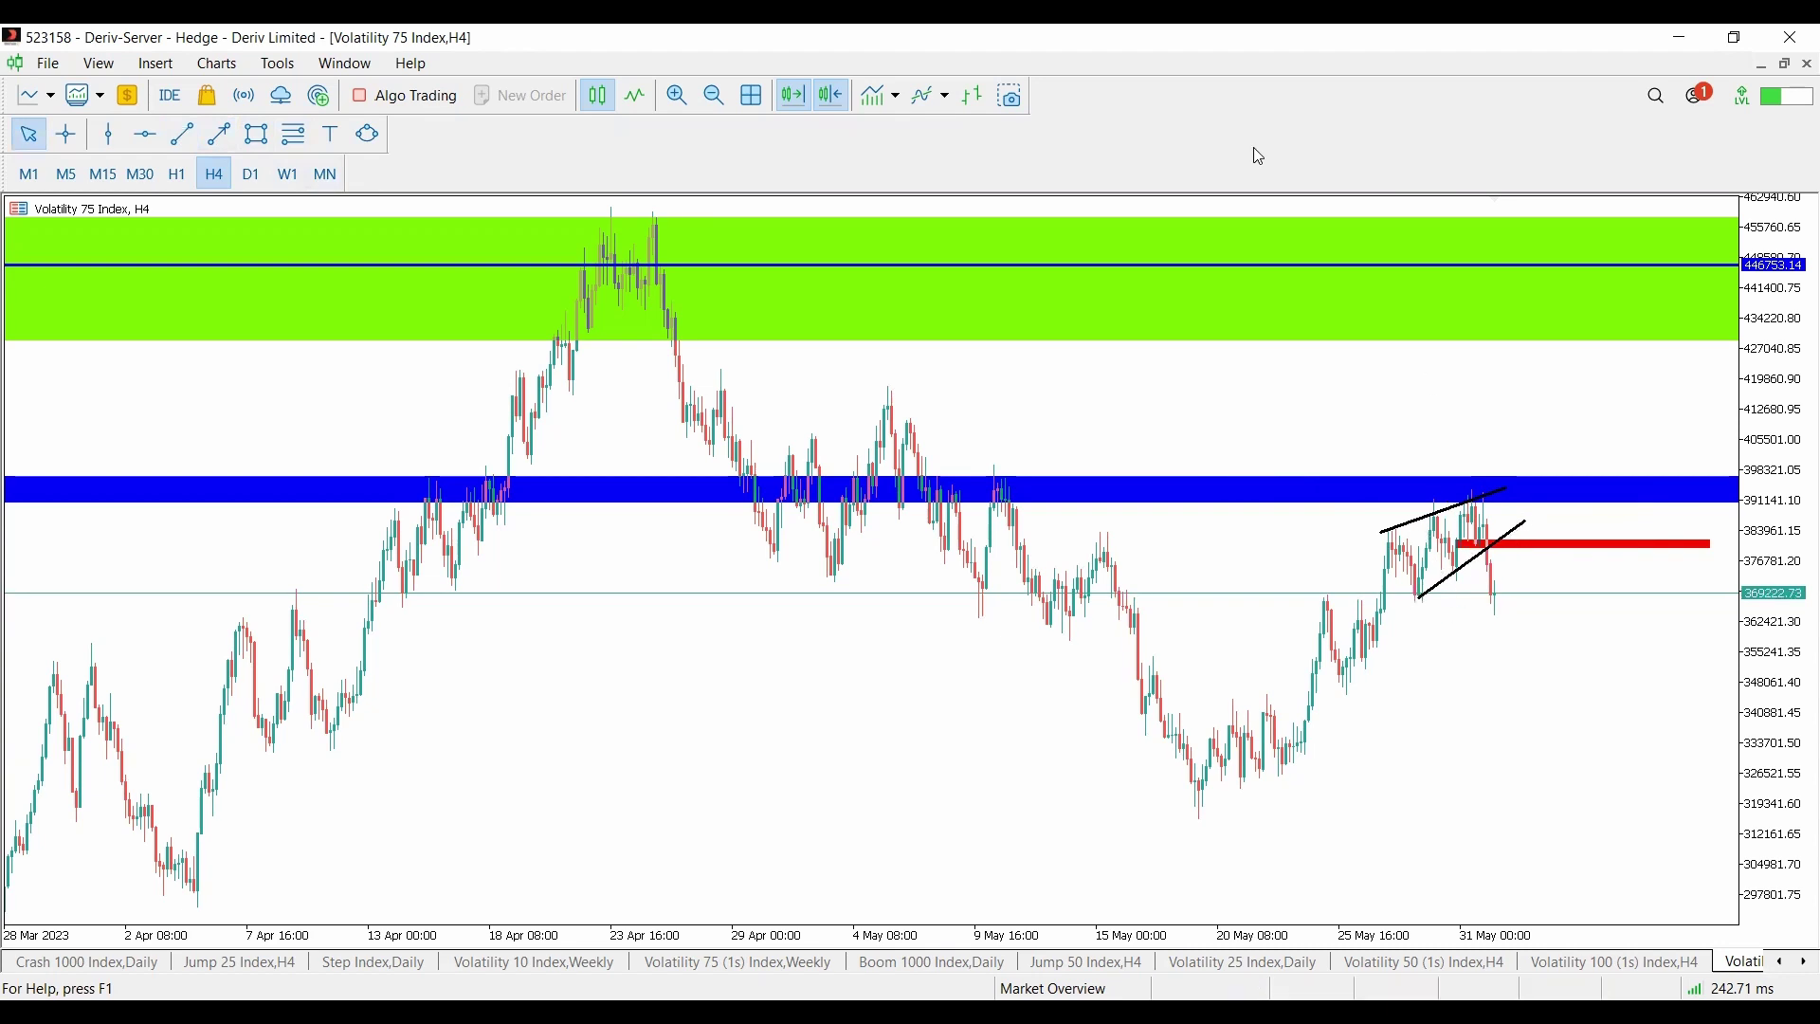
mouse_move(1389, 538)
left_mouse_down()
mouse_move(1515, 491)
mouse_move(1574, 502)
left_mouse_up()
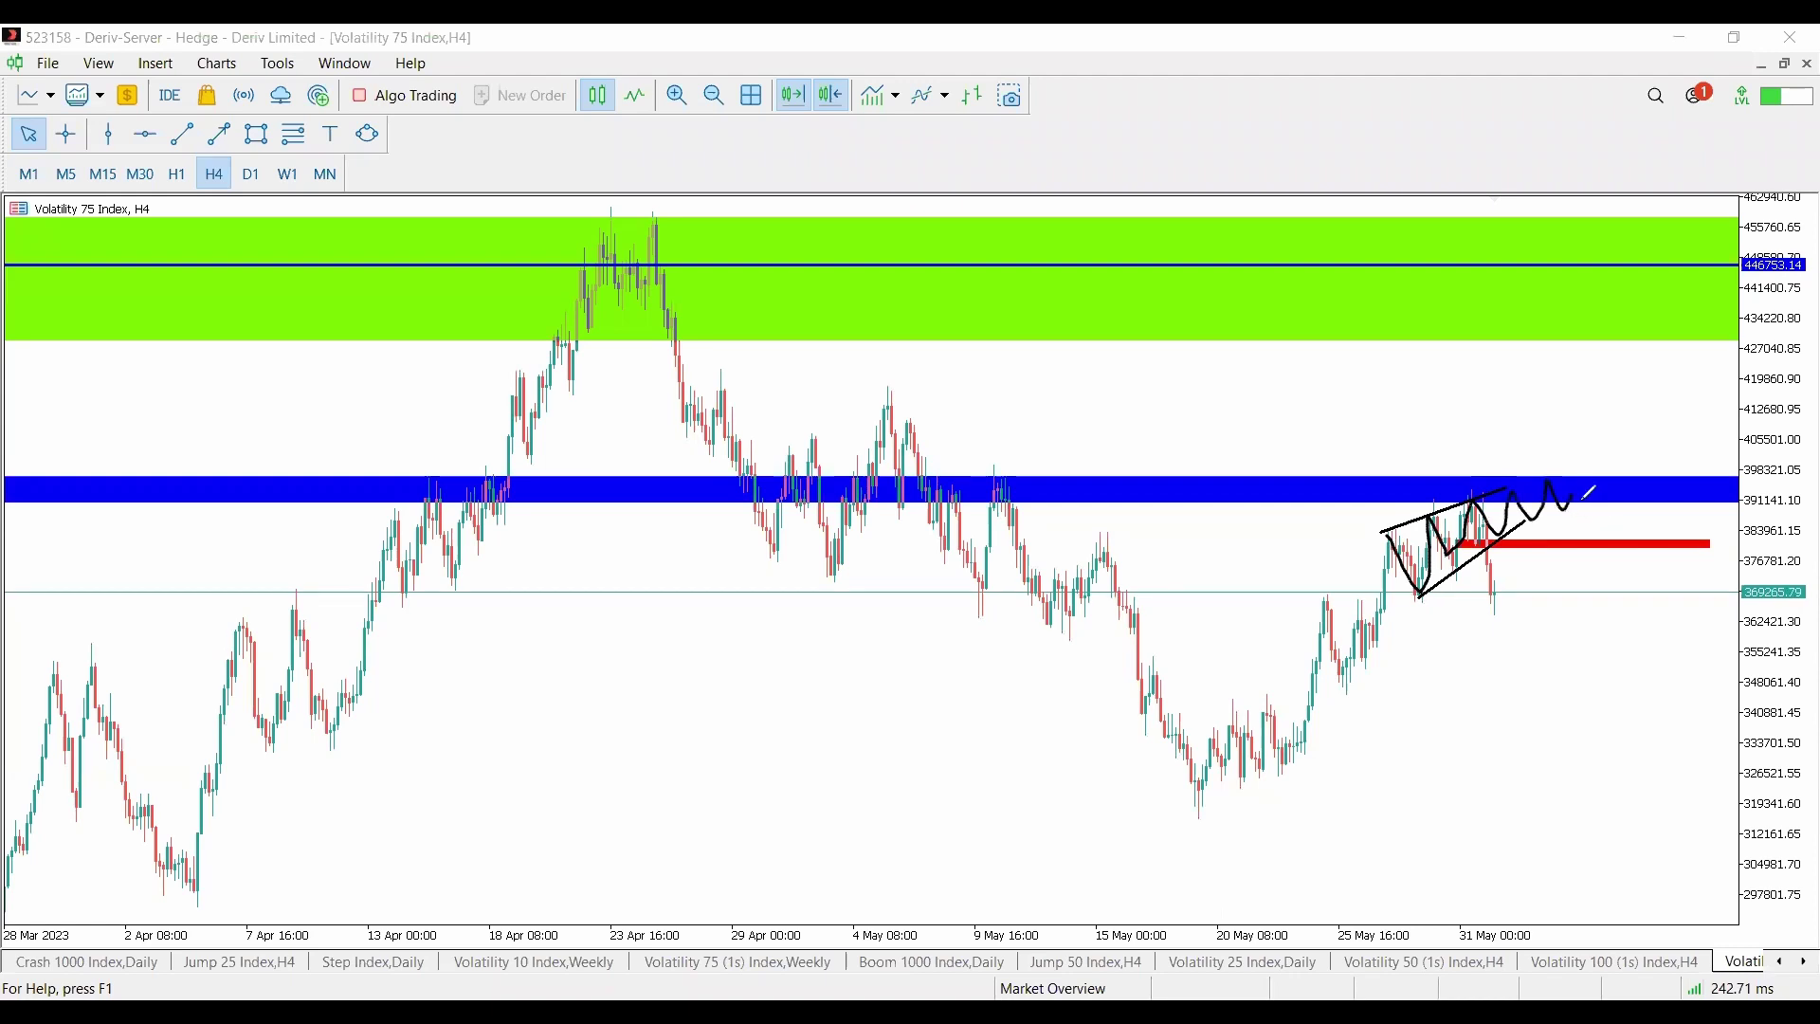
left_click_drag(1574, 491, 1614, 654)
left_click_drag(1583, 629, 1631, 607)
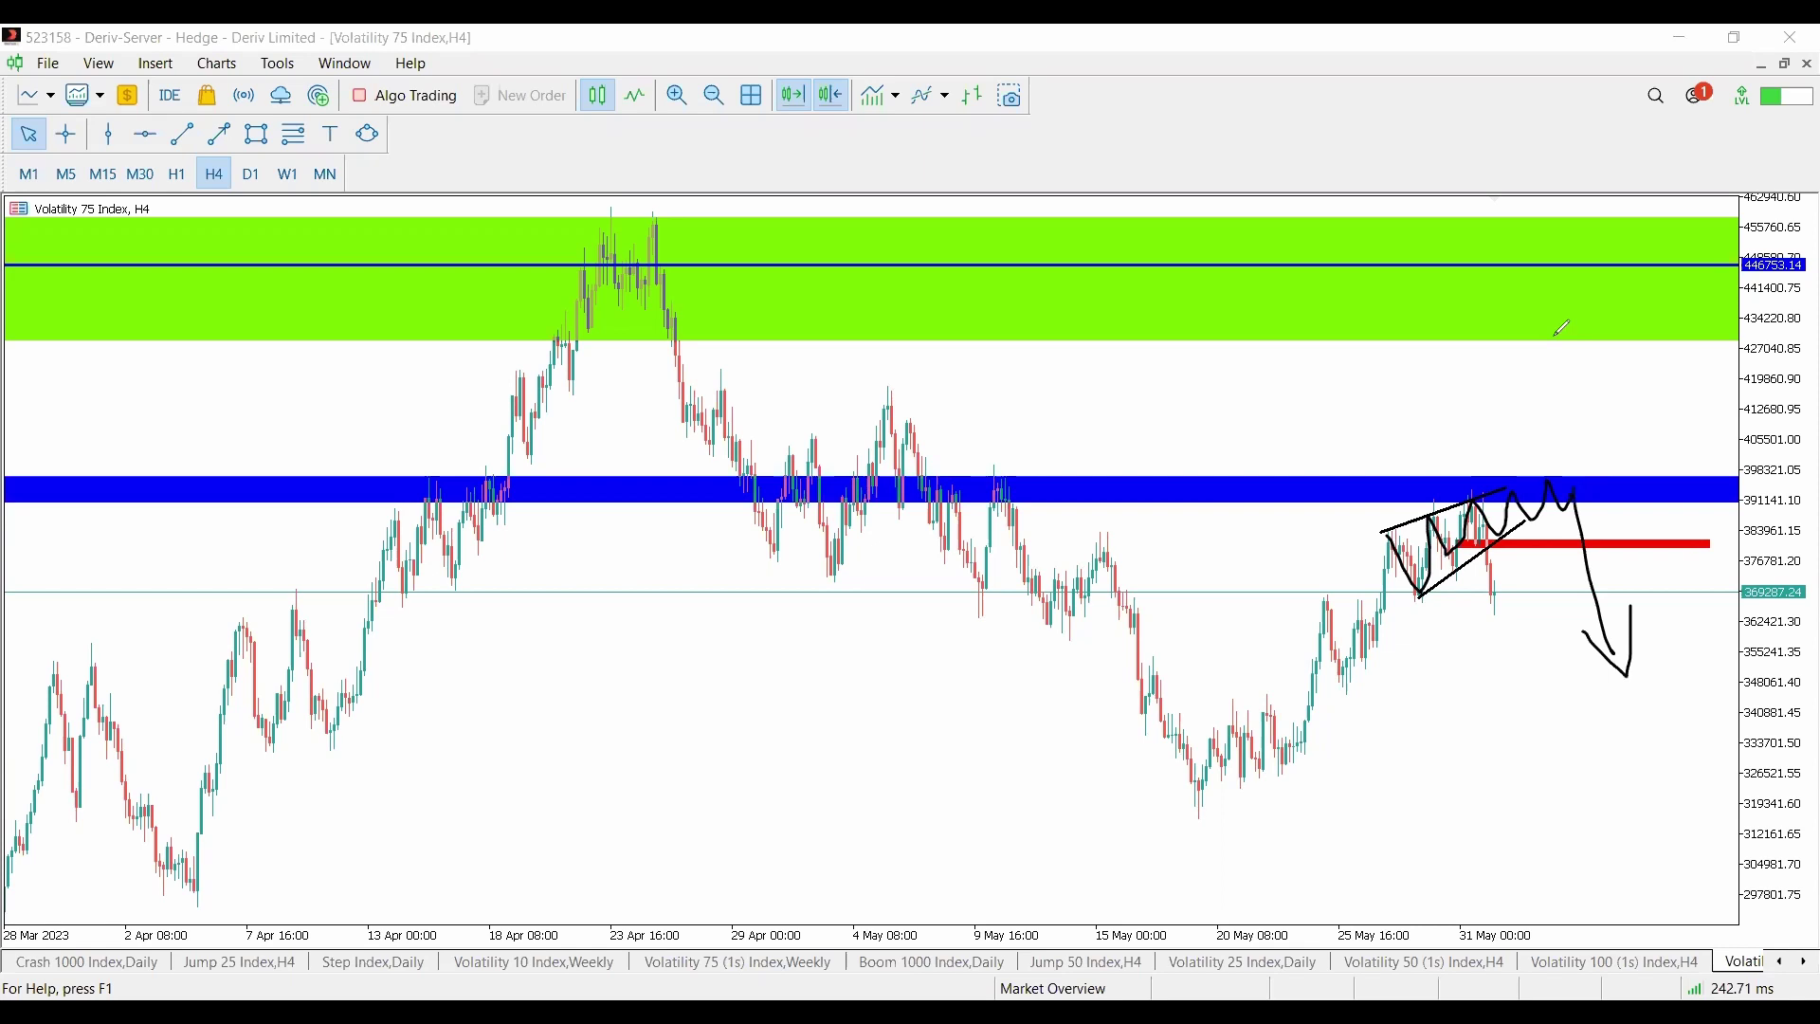
key("Escape")
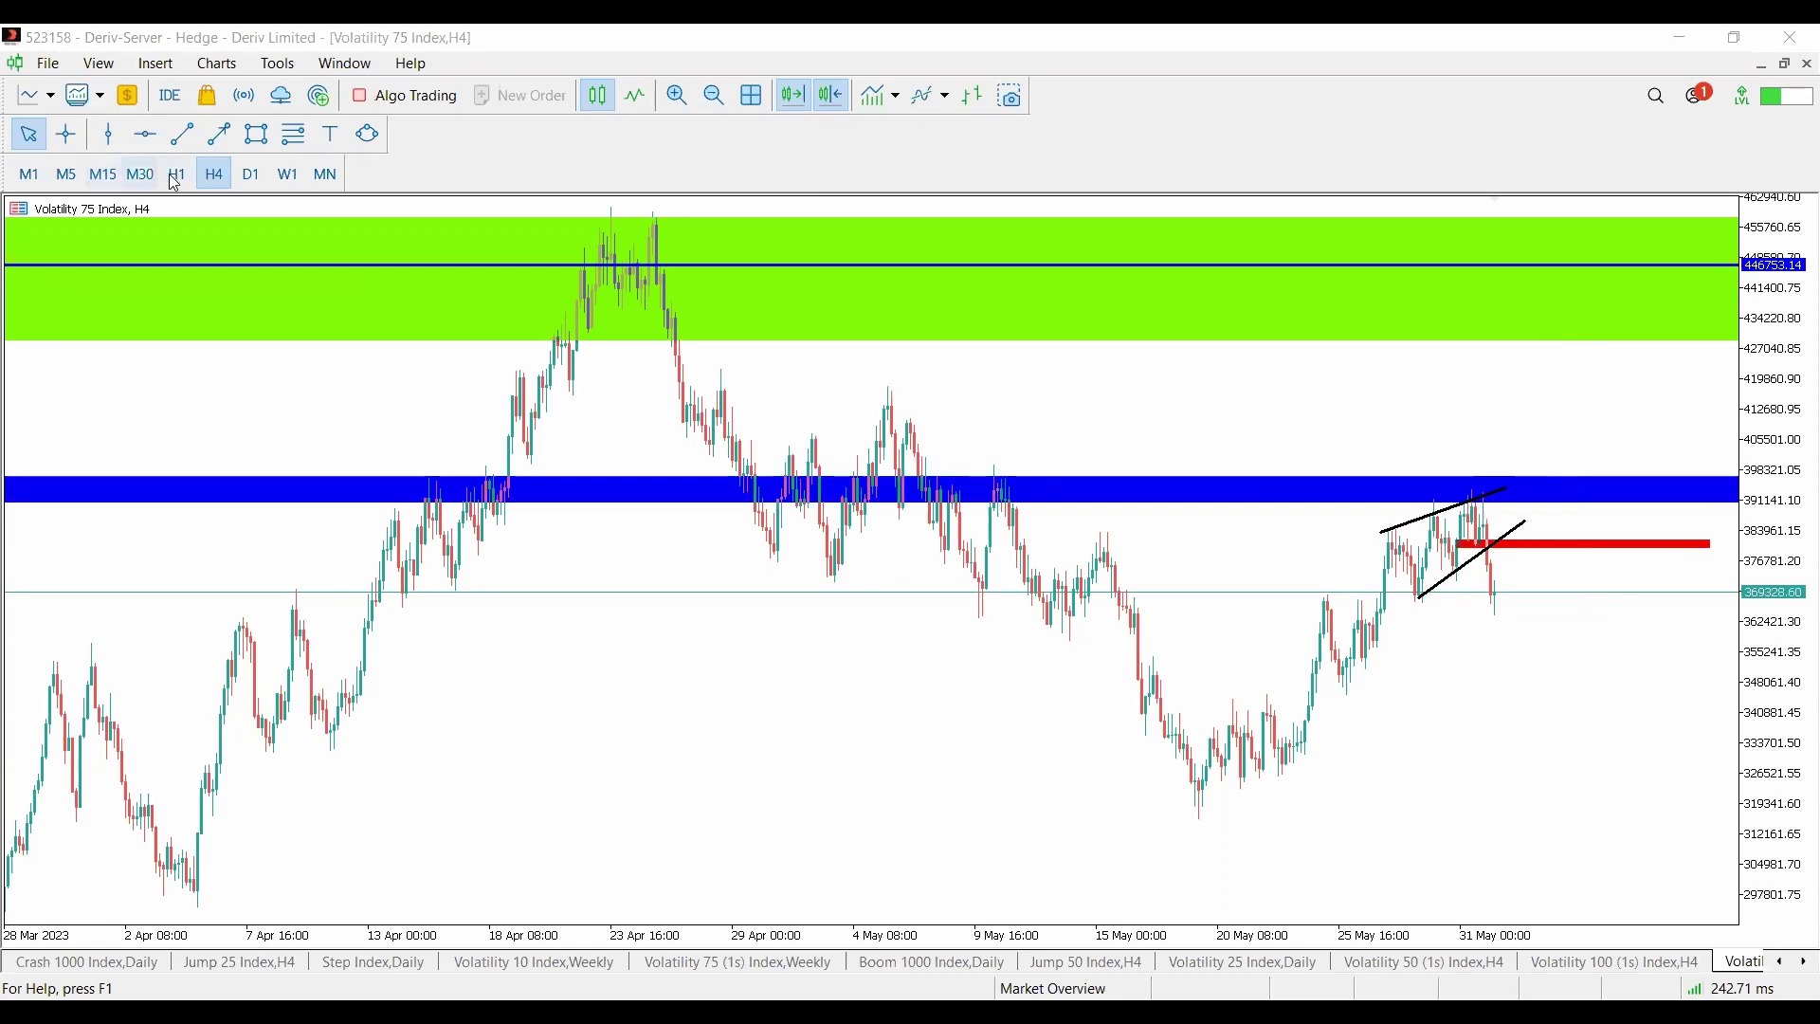
Move to H1 then M30 and freehand-circle the wedge break, red zone and expected consolidation
left_click(176, 174)
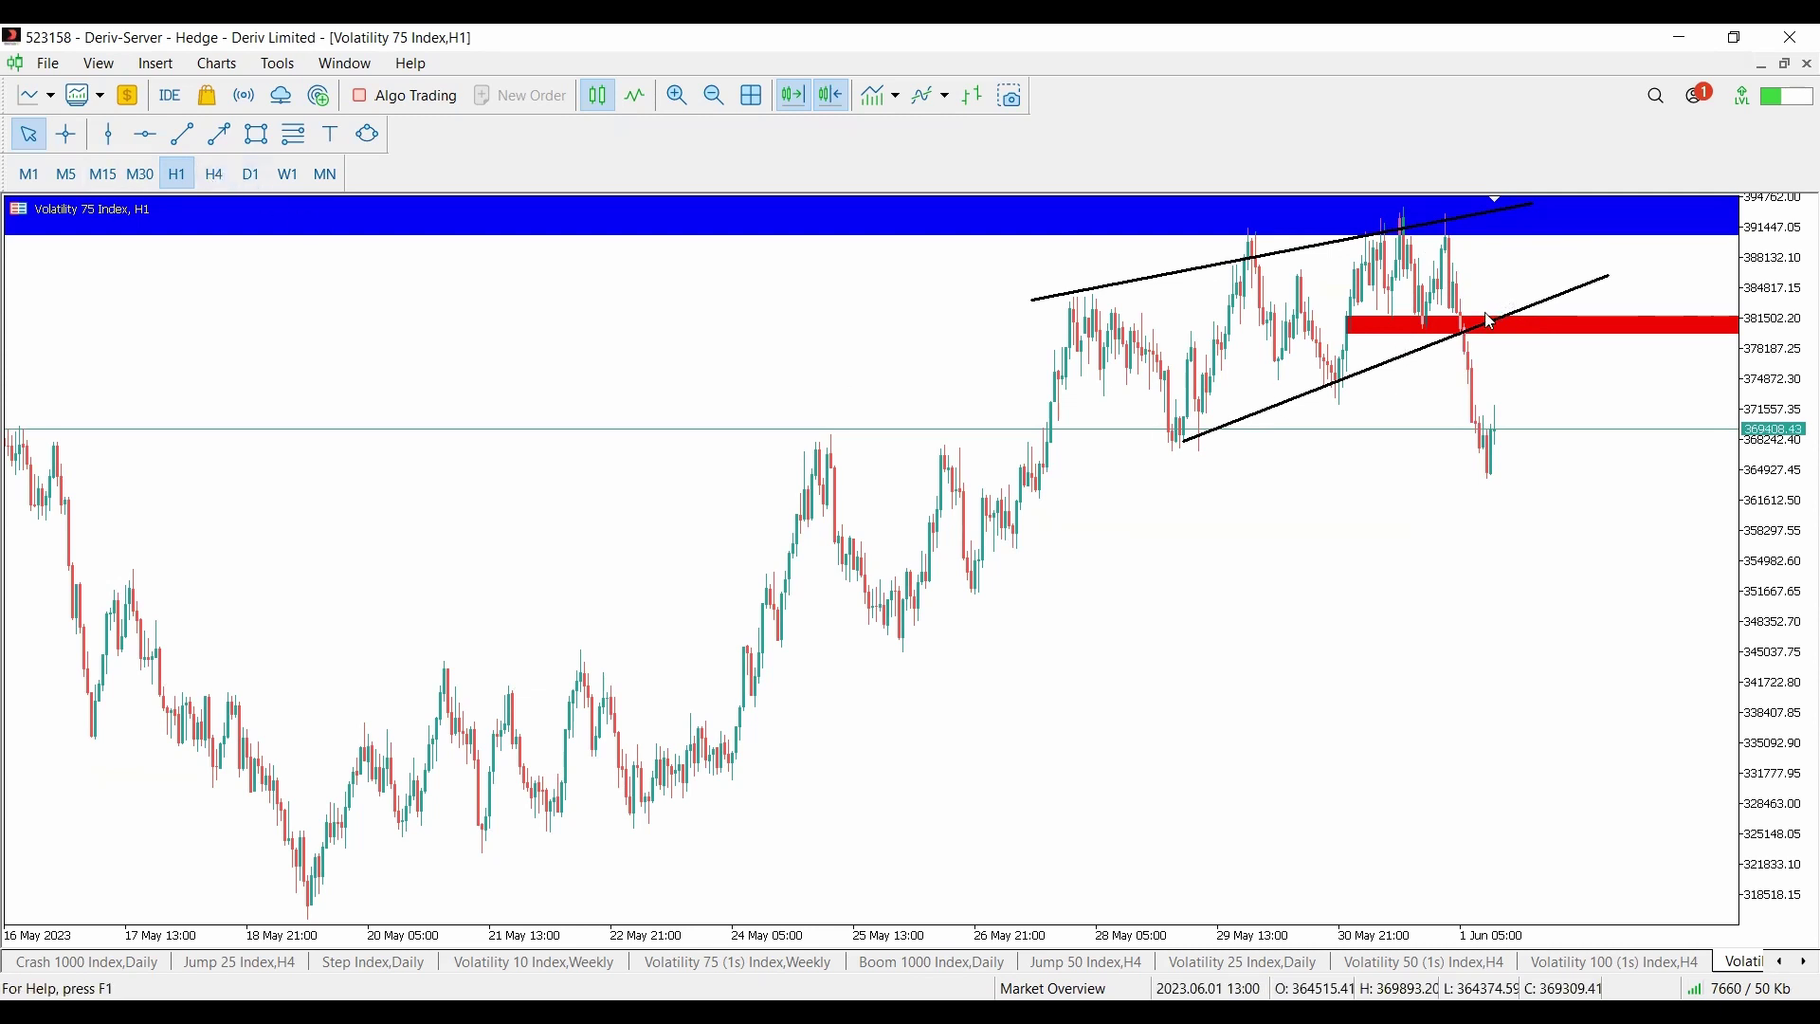
left_click(139, 173)
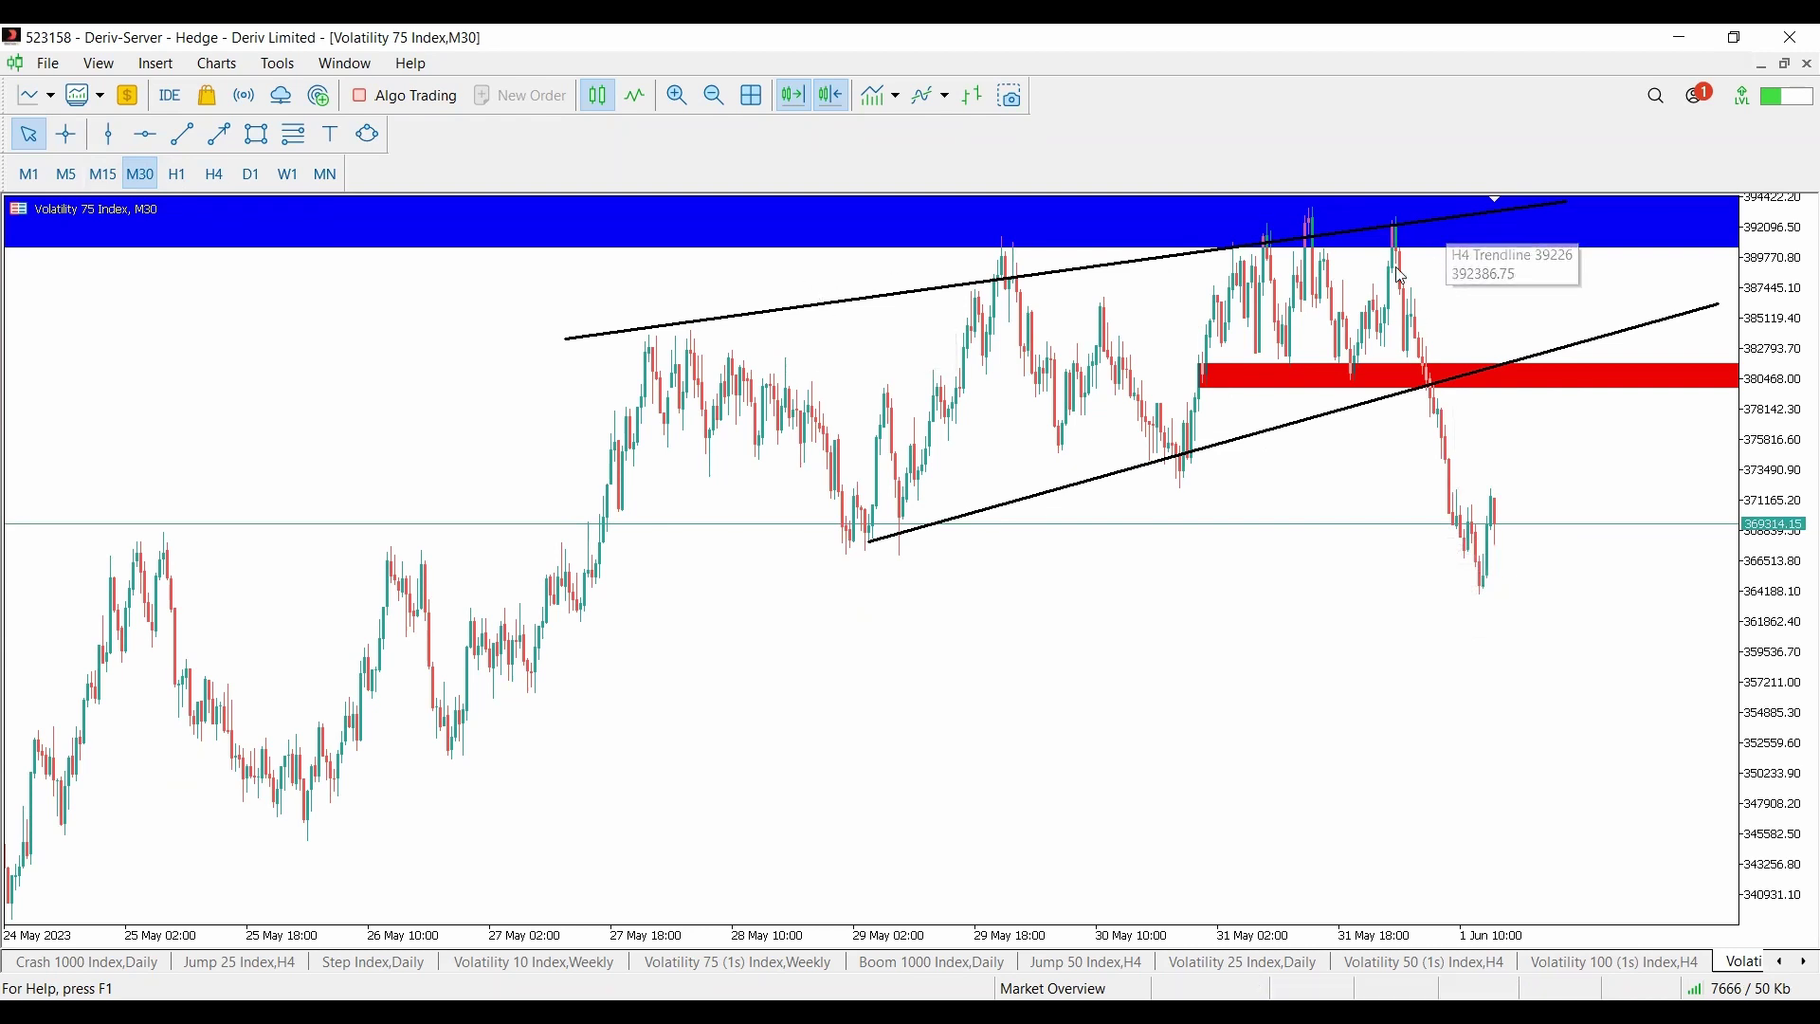
left_click_drag(1461, 503, 1628, 484)
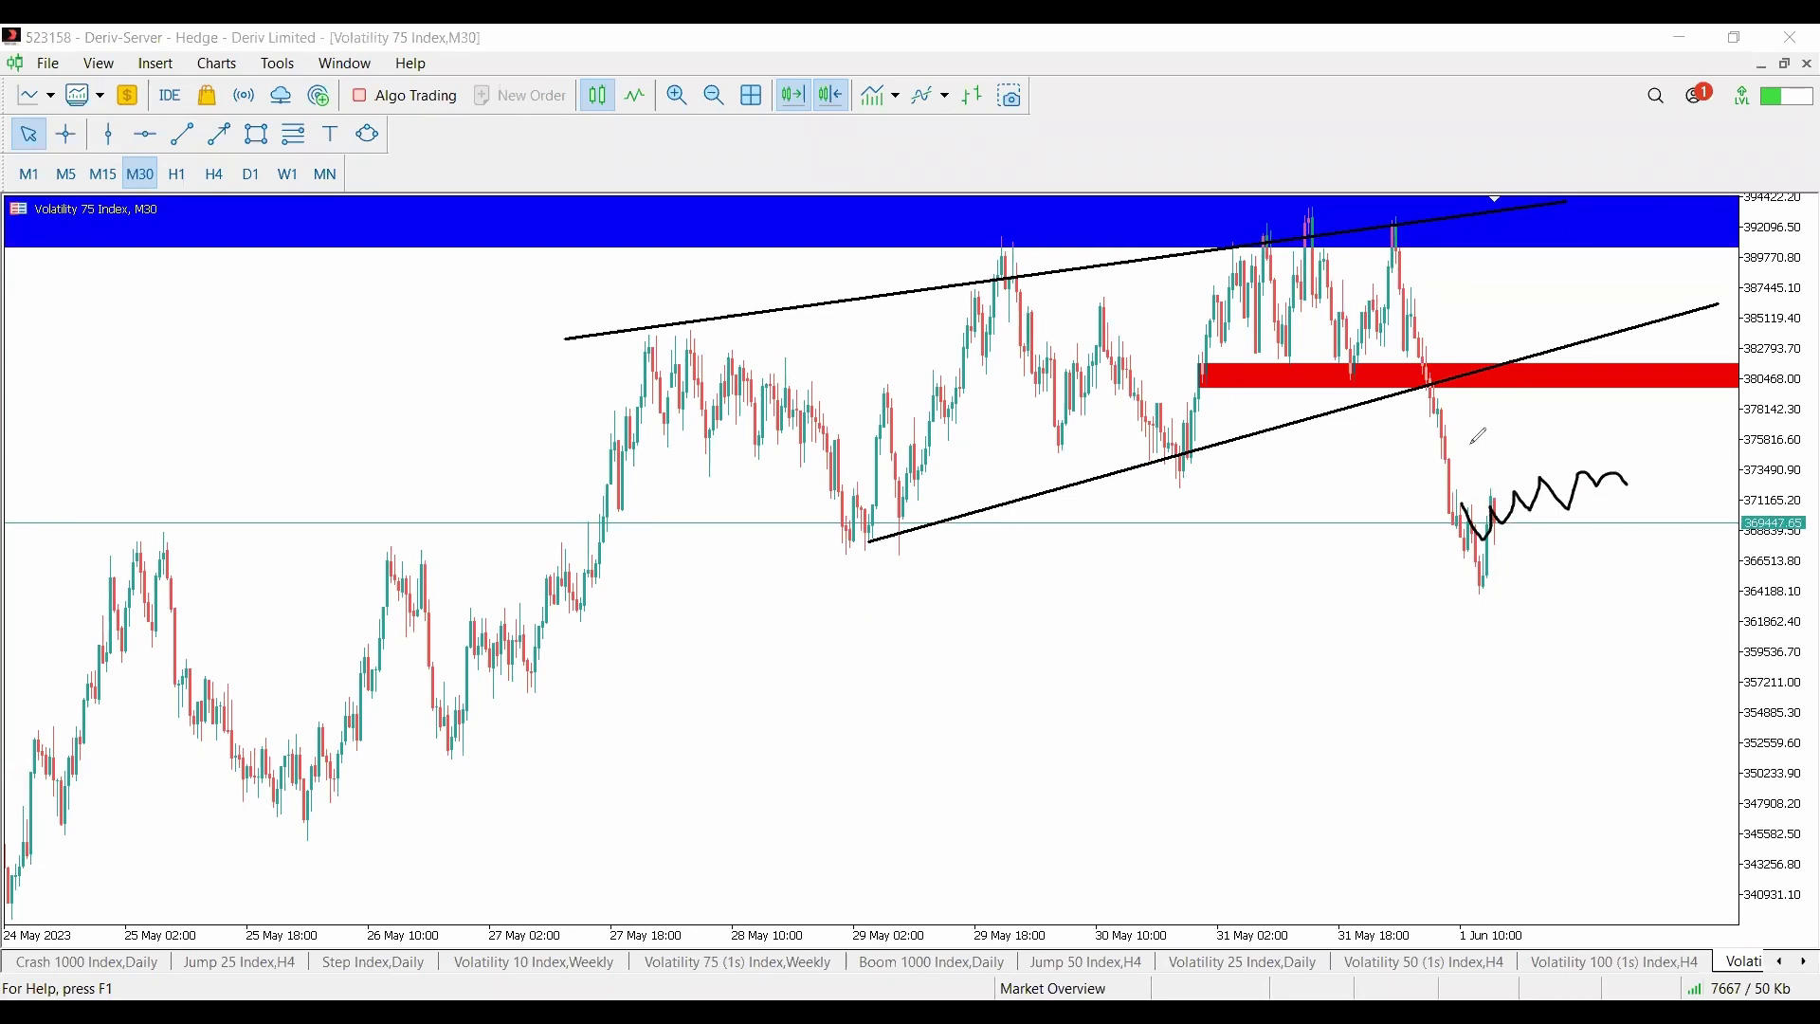
mouse_move(1426, 389)
left_mouse_down()
mouse_move(1442, 398)
mouse_move(1498, 351)
mouse_move(1527, 371)
left_mouse_up()
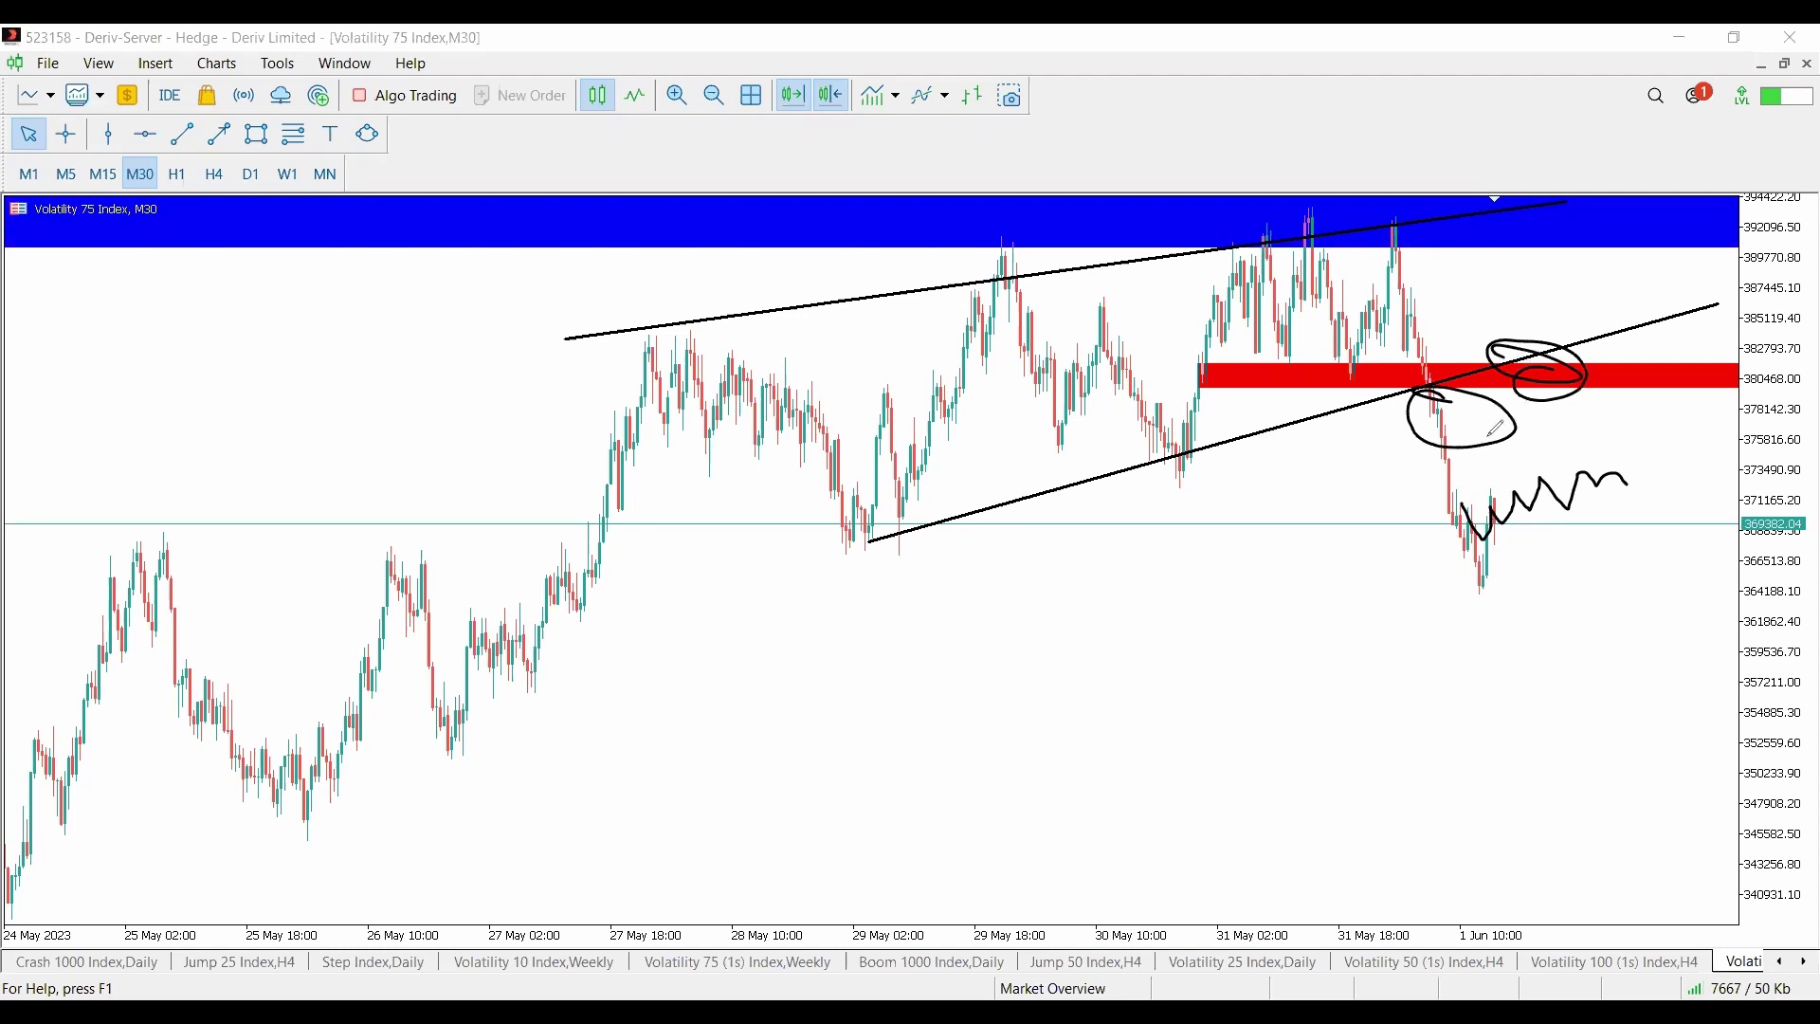
mouse_move(1078, 439)
left_mouse_down()
mouse_move(1038, 431)
mouse_move(1743, 426)
left_mouse_up()
mouse_move(1524, 493)
left_mouse_down()
mouse_move(1581, 460)
mouse_move(1626, 466)
left_mouse_up()
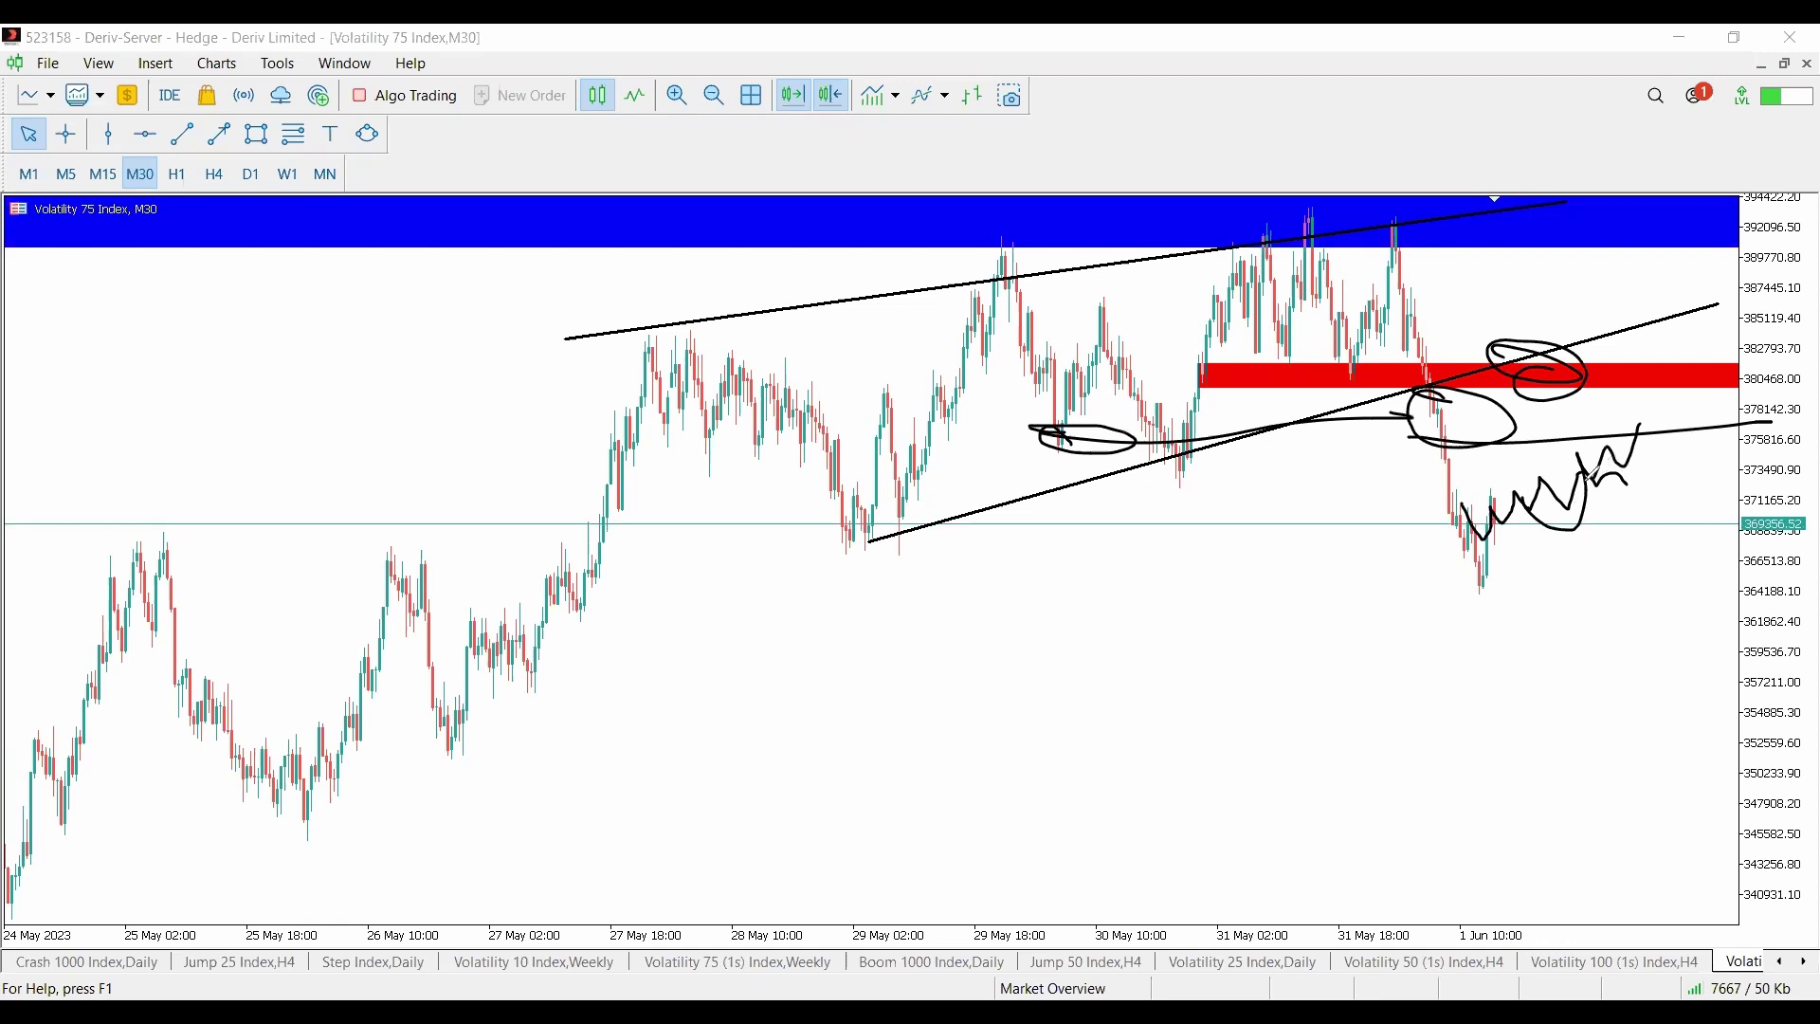
mouse_move(1675, 411)
left_mouse_down()
mouse_move(1475, 478)
mouse_move(1642, 468)
mouse_move(1678, 662)
mouse_move(1703, 613)
left_mouse_up()
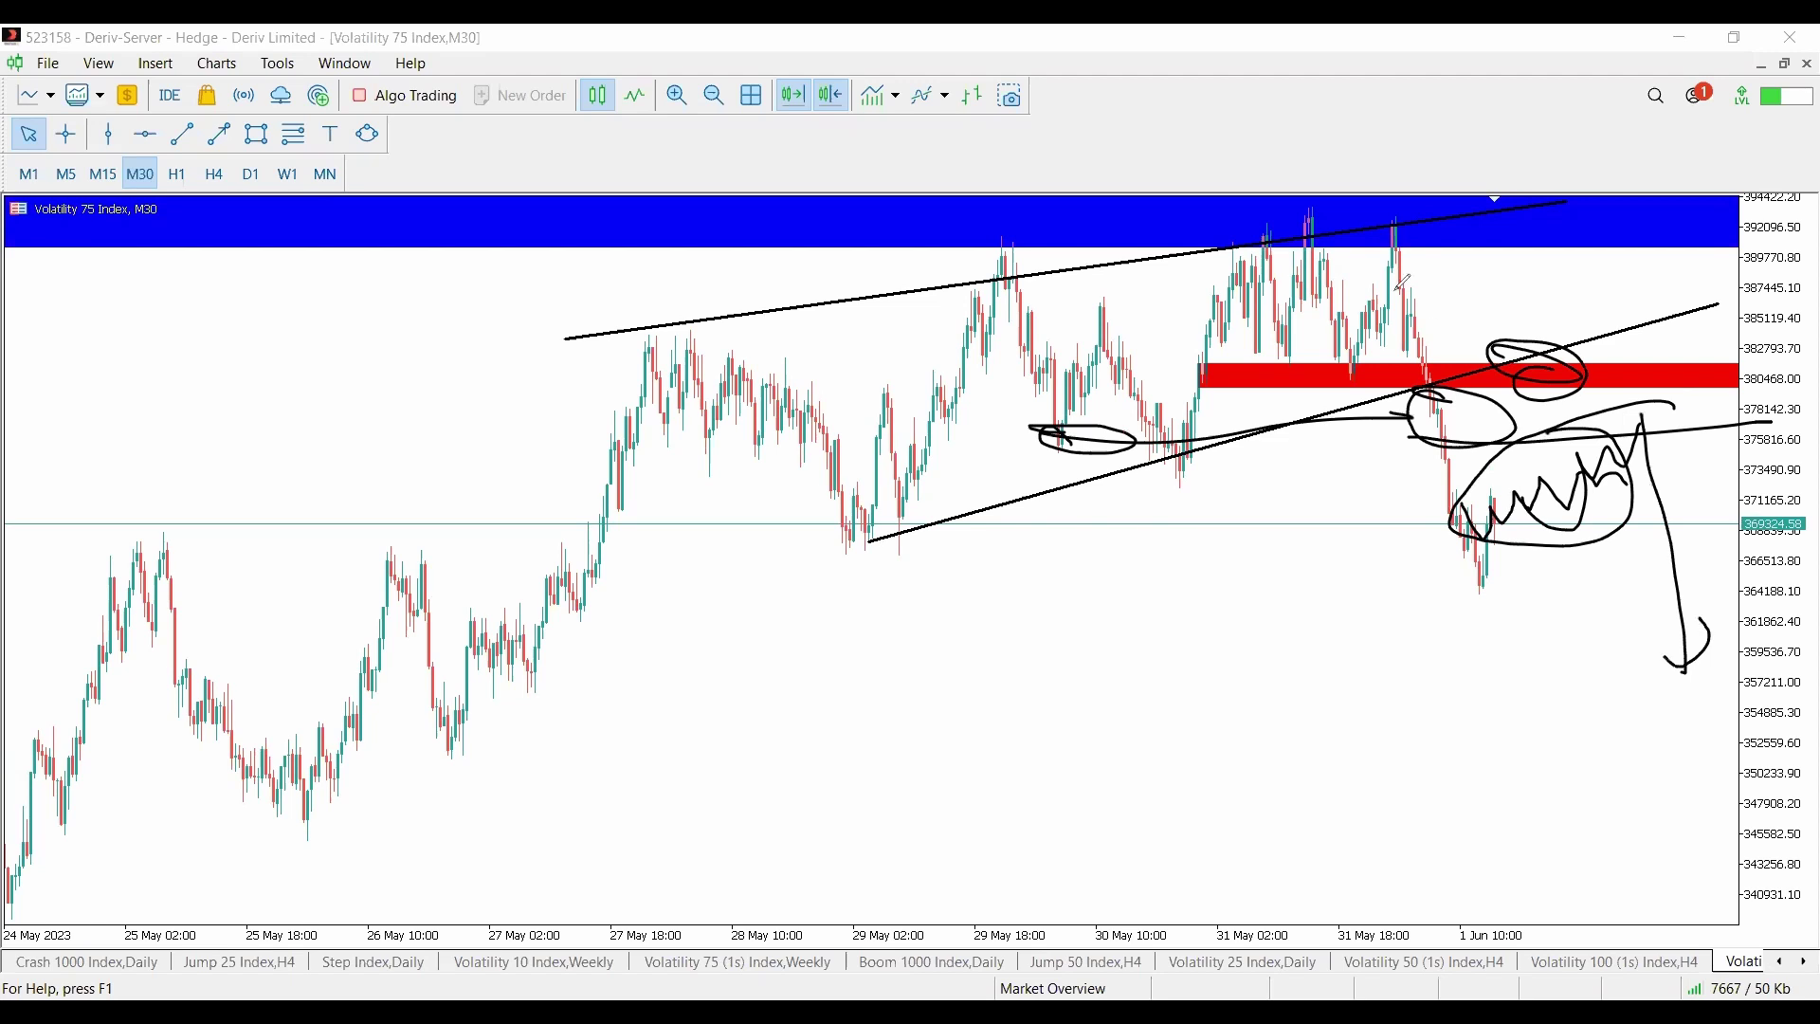
Back on H4, draw a thin blue support zone at the late-May lows
left_click(255, 134)
left_click(214, 173)
left_click_drag(1312, 594, 1685, 604)
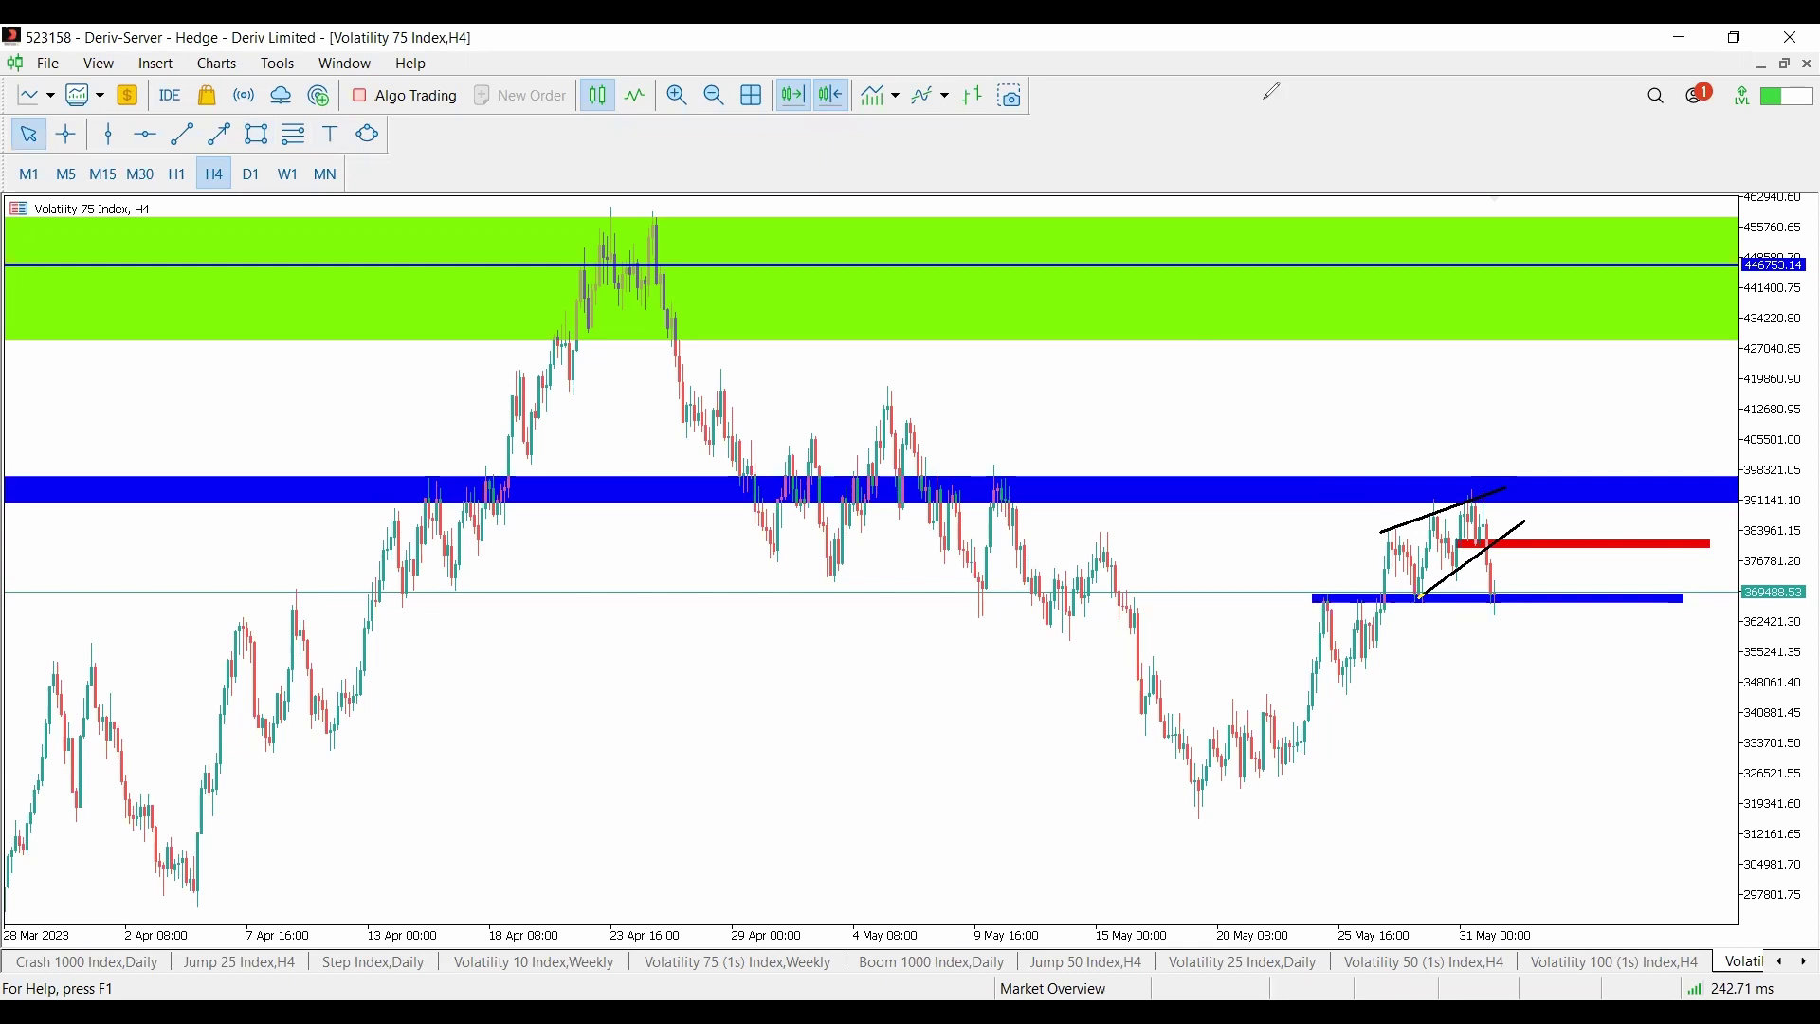
Sketch rally, bounce and drop scenarios around the blue zone, then clear the sketches
left_click_drag(1414, 508, 1469, 489)
left_click_drag(1529, 588, 1588, 408)
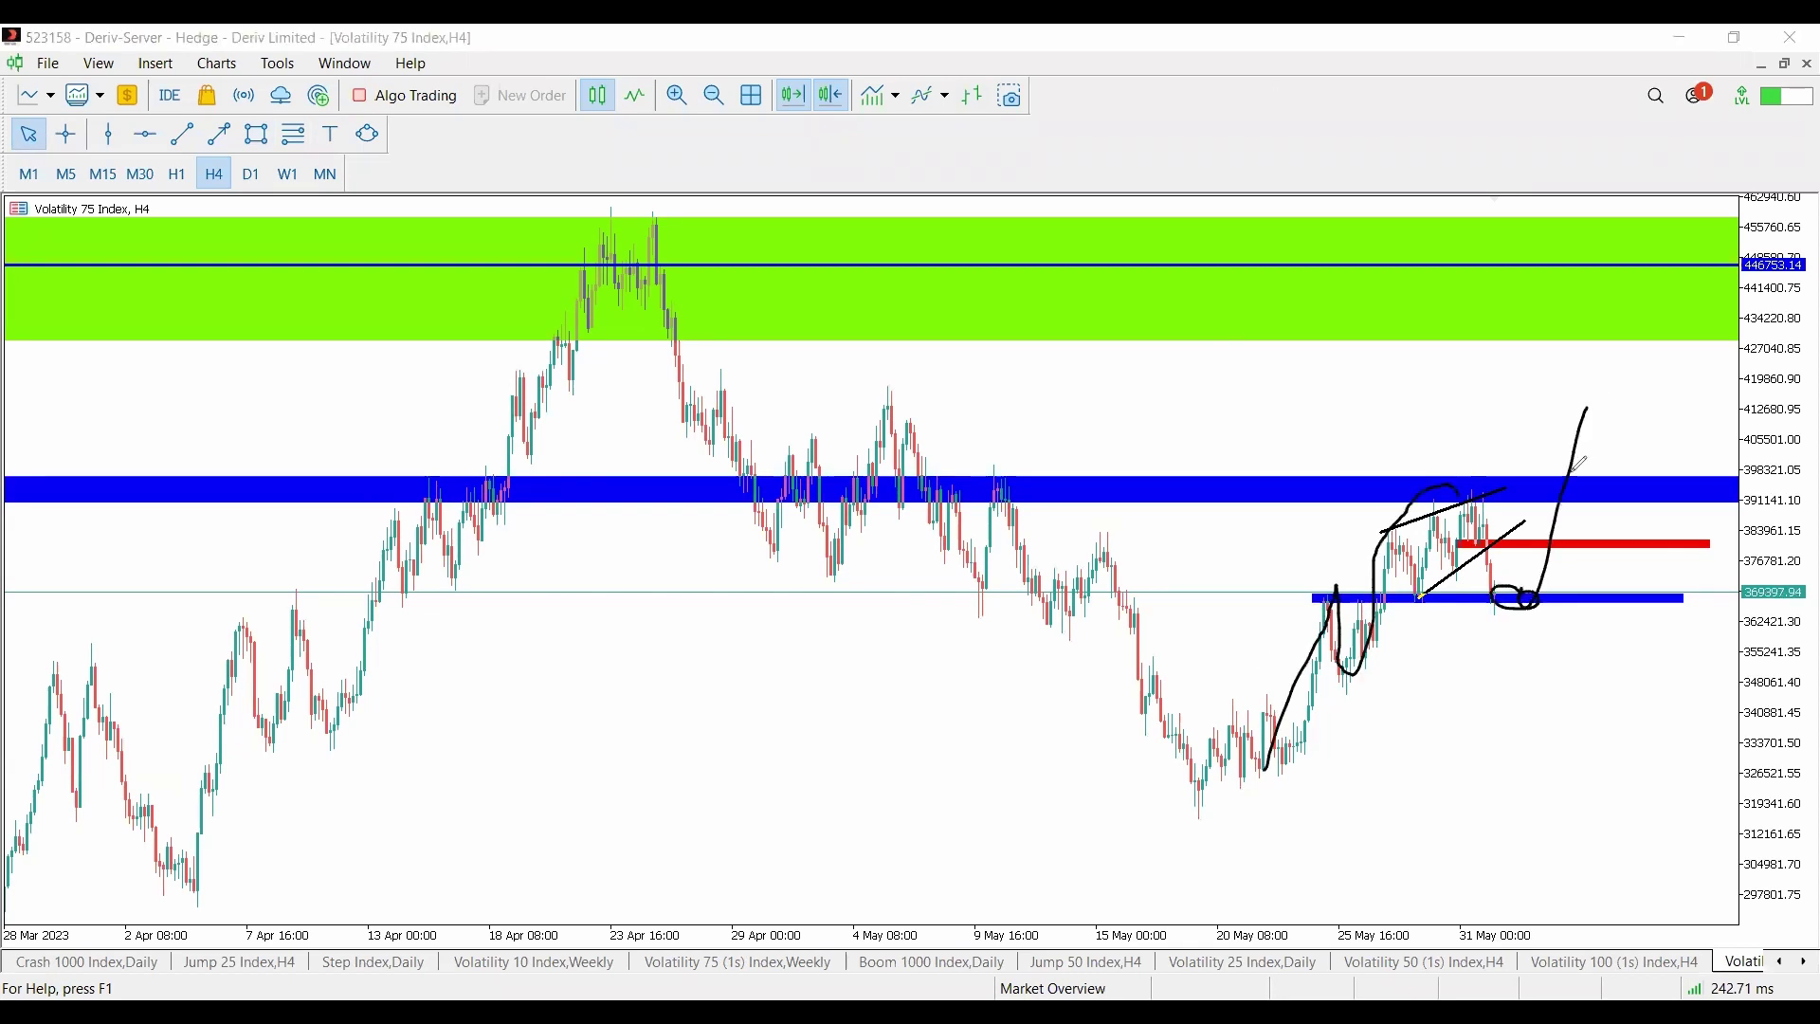
mouse_move(1501, 573)
left_mouse_down()
mouse_move(1546, 566)
mouse_move(1585, 699)
mouse_move(1618, 617)
left_mouse_up()
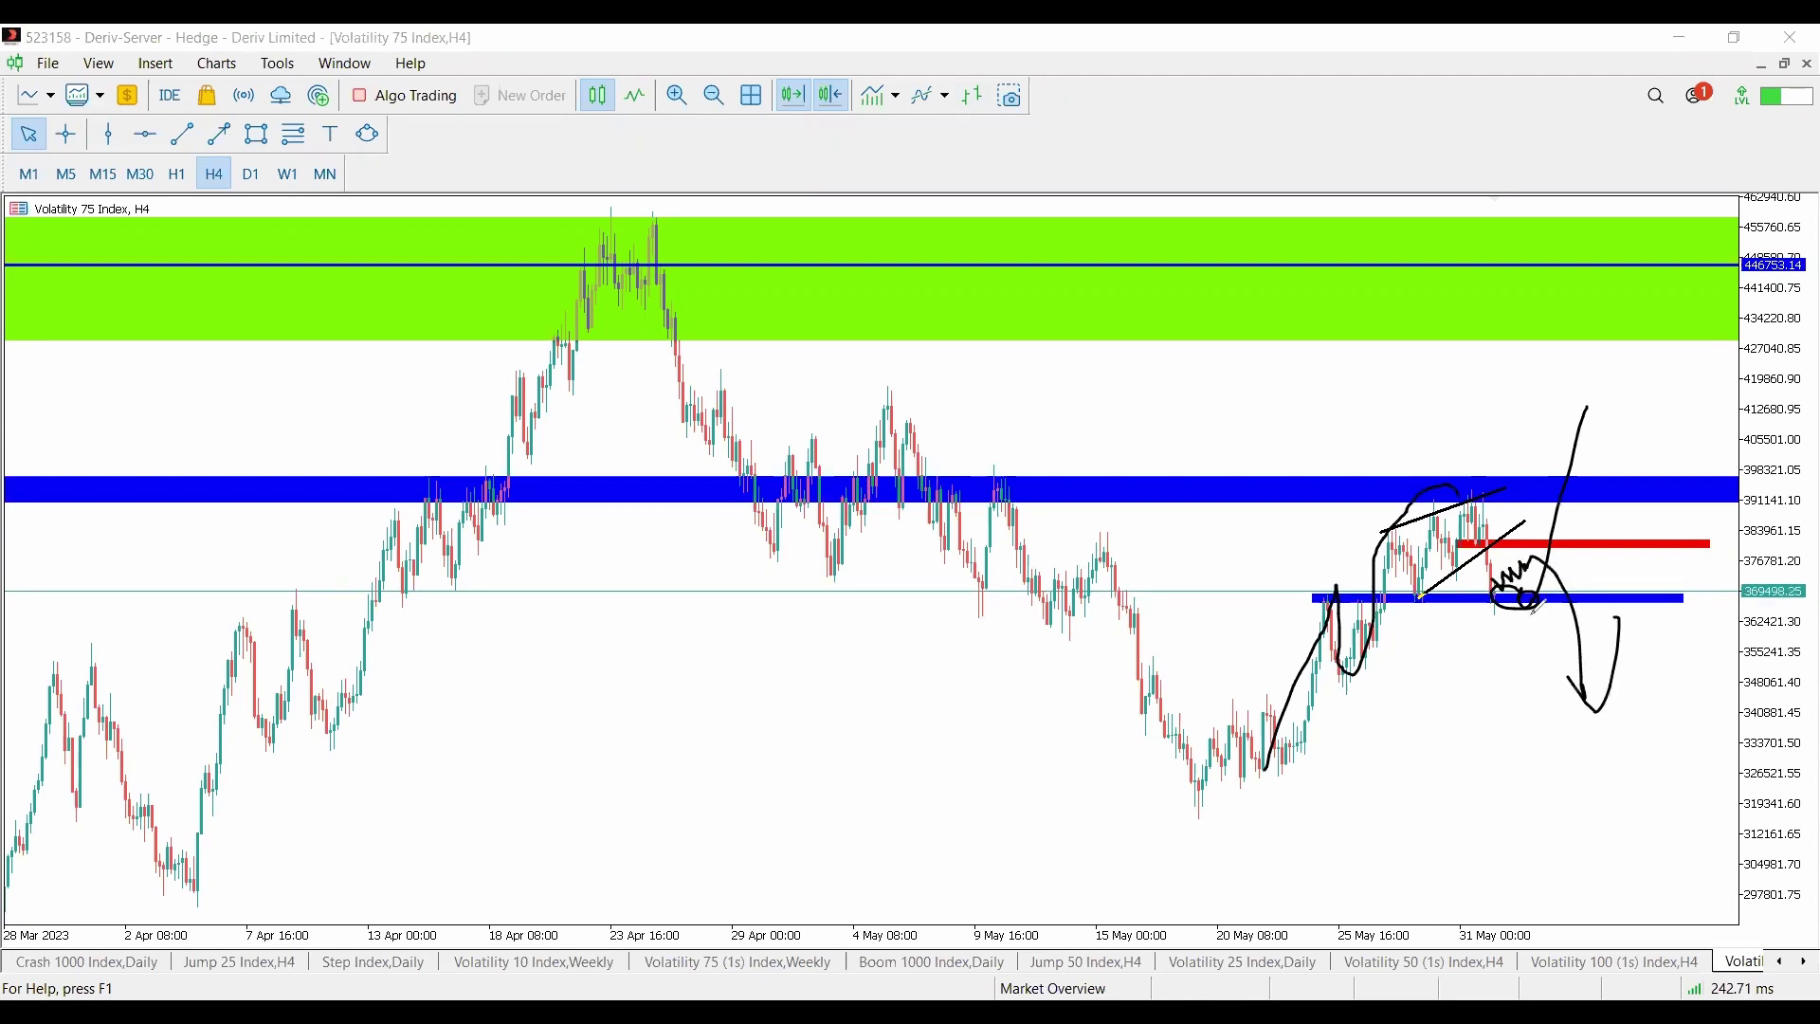
mouse_move(1509, 609)
left_mouse_down()
mouse_move(1523, 645)
mouse_move(1574, 616)
mouse_move(1632, 718)
left_mouse_up()
left_click_drag(1360, 661, 1671, 683)
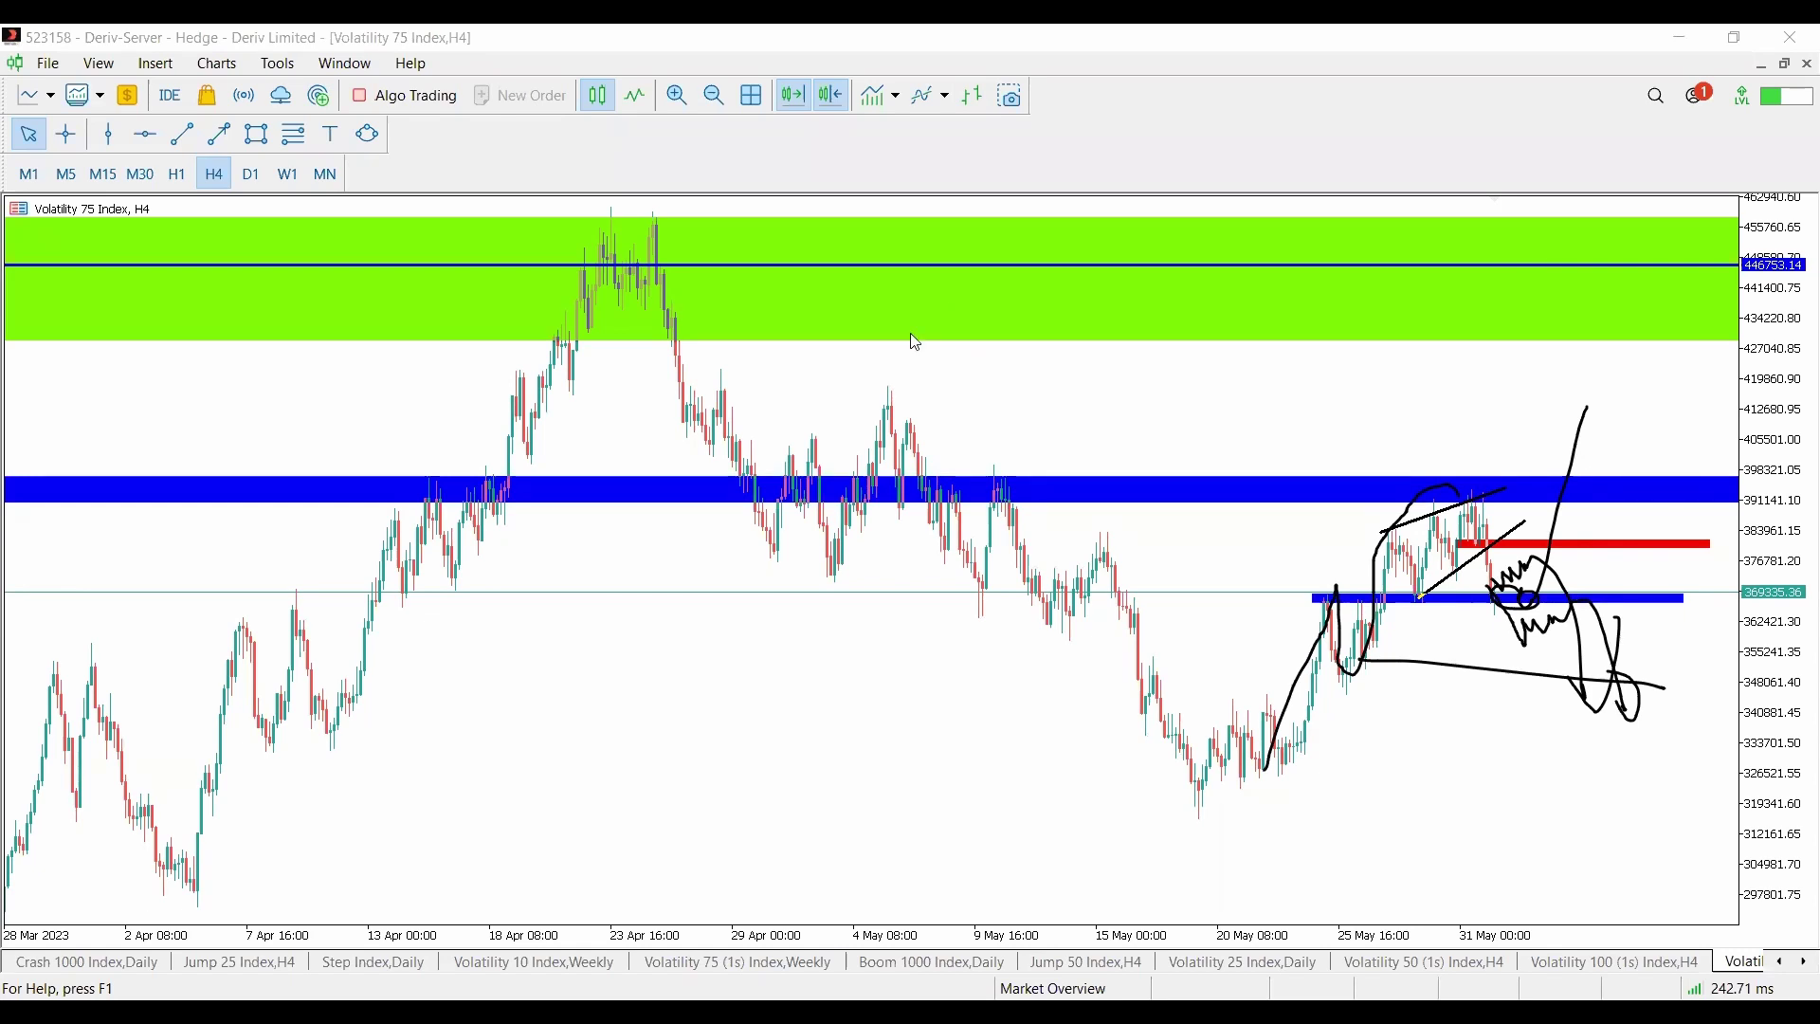
key("ctrl+shift+c")
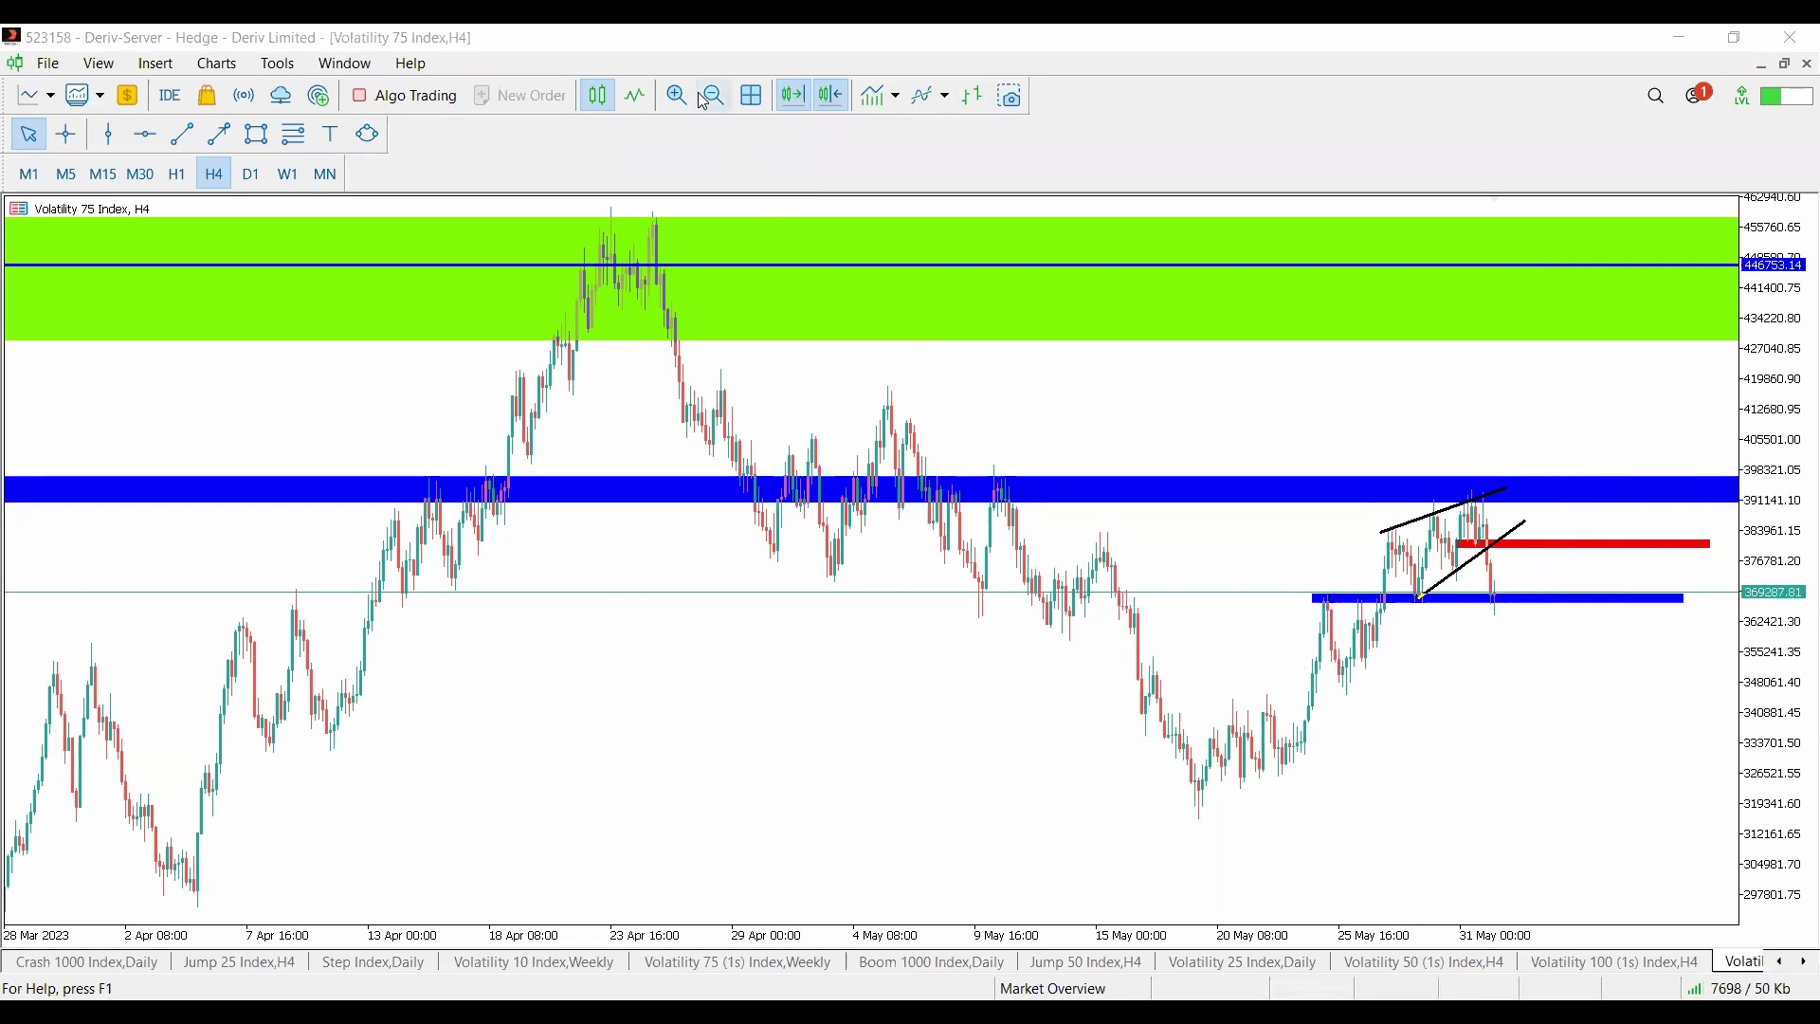
Zoom the 4-hour Volatility 75 chart out twice to show history back to September 2022
left_click(704, 99)
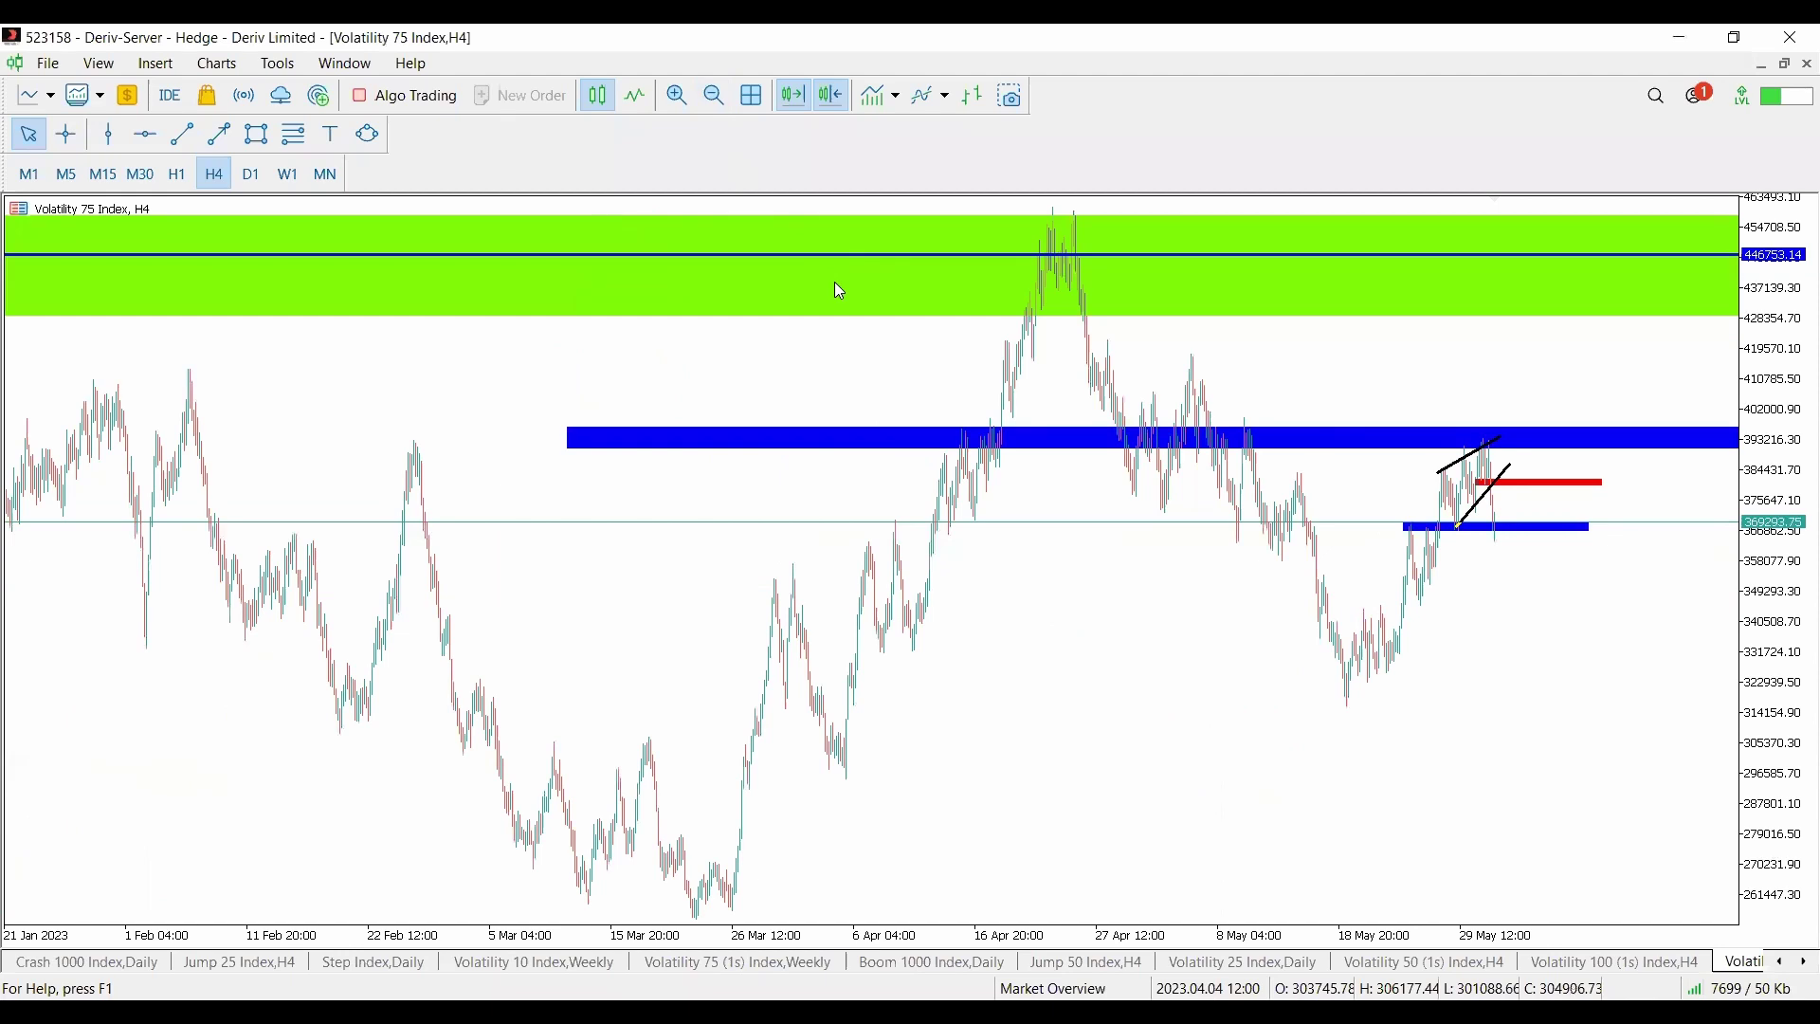
left_click(714, 95)
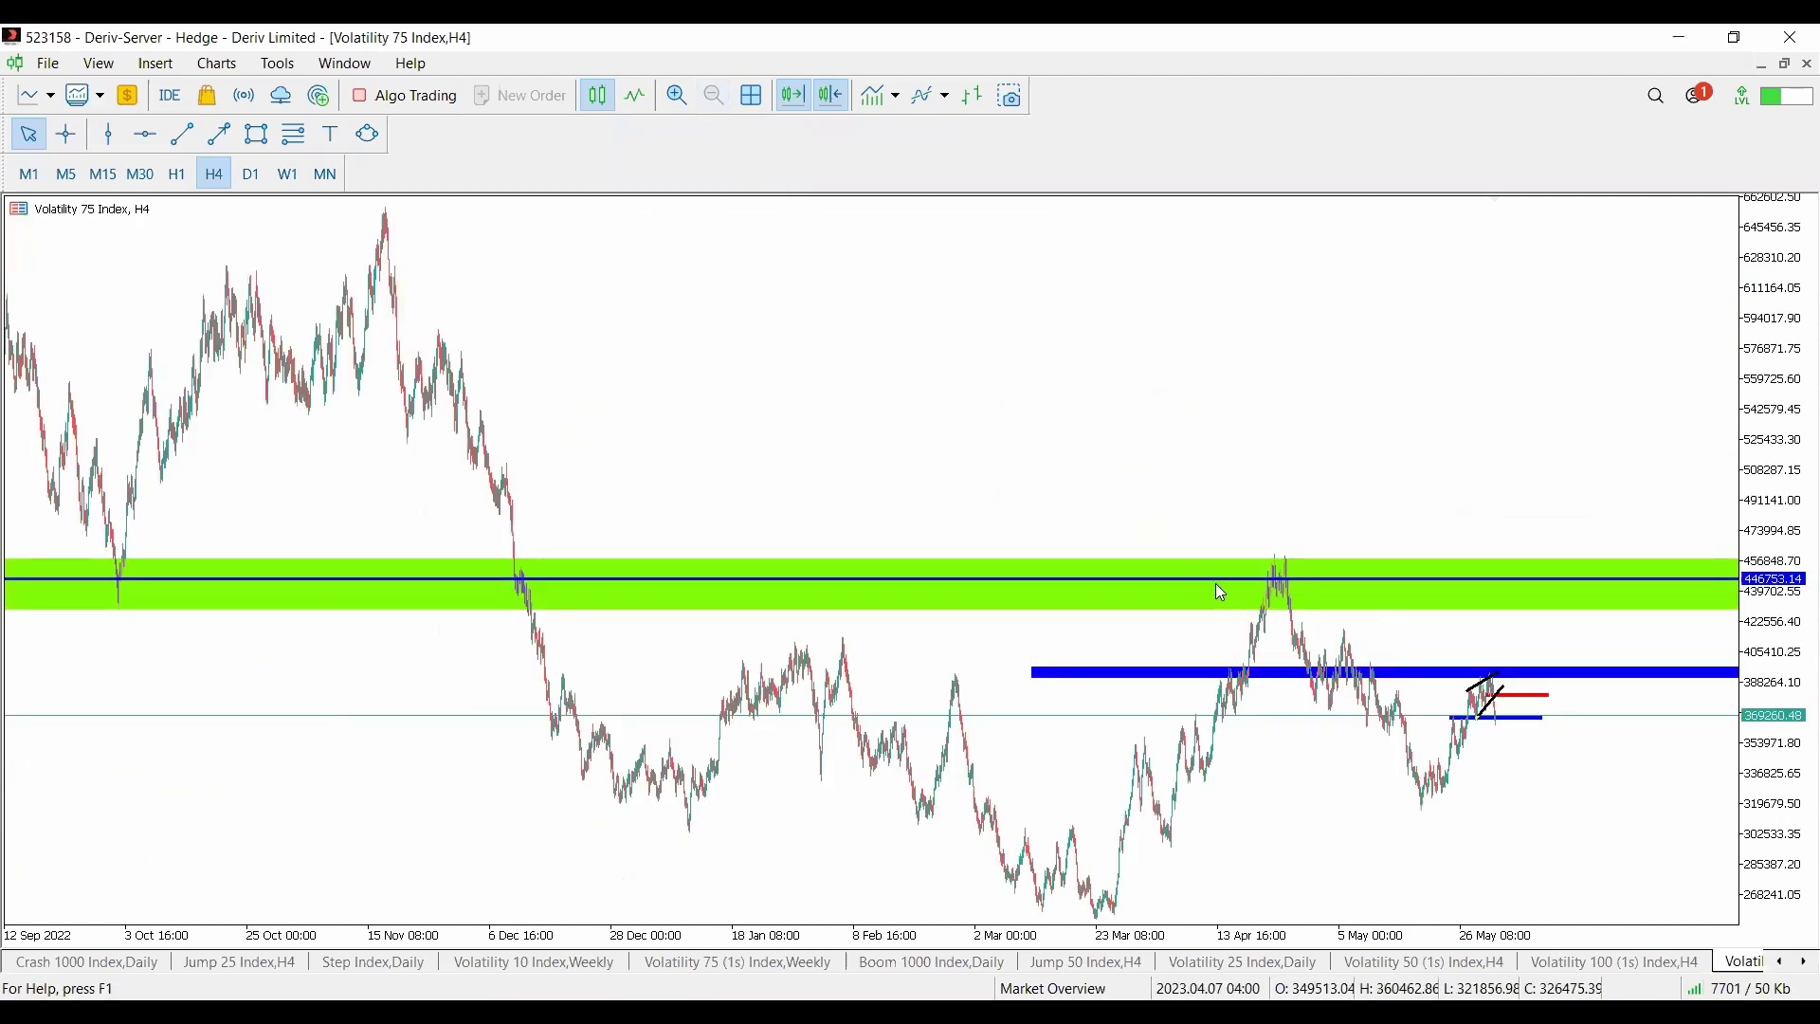